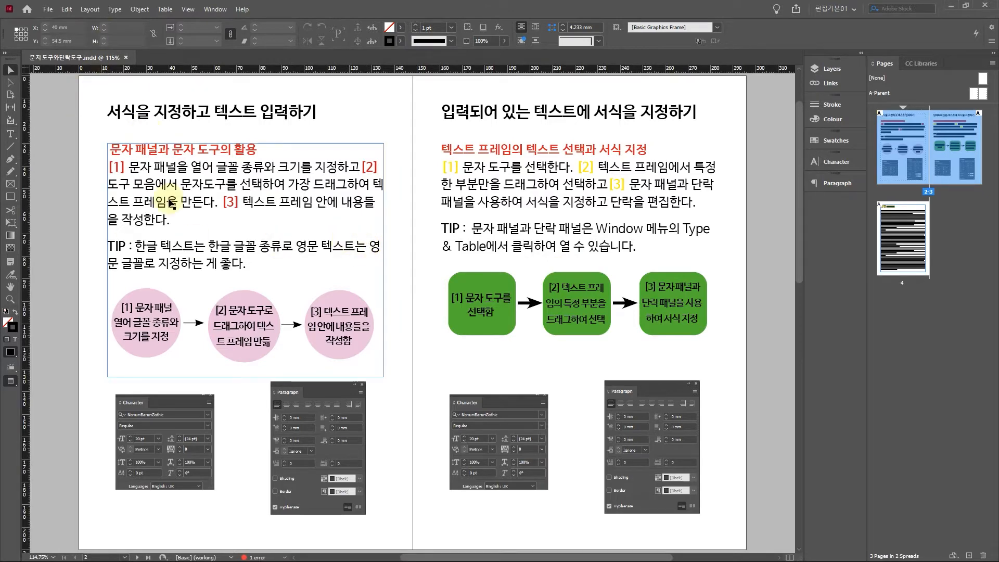
# Step: Set up a new 148 x 210 mm document with the primary text frame turned off and the preview turned on
pyautogui.click(48, 9)
pyautogui.moveTo(73, 21)
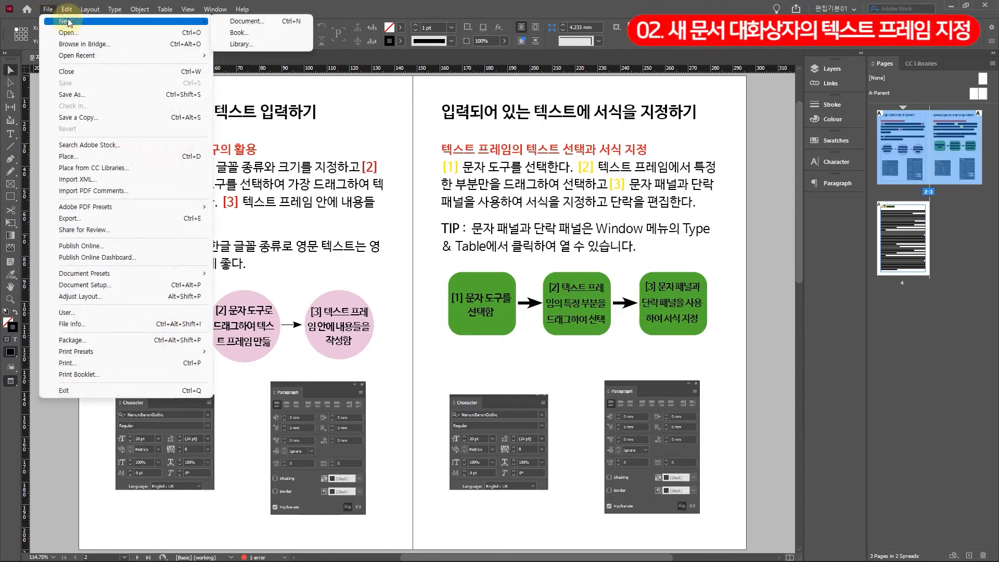
pyautogui.click(264, 22)
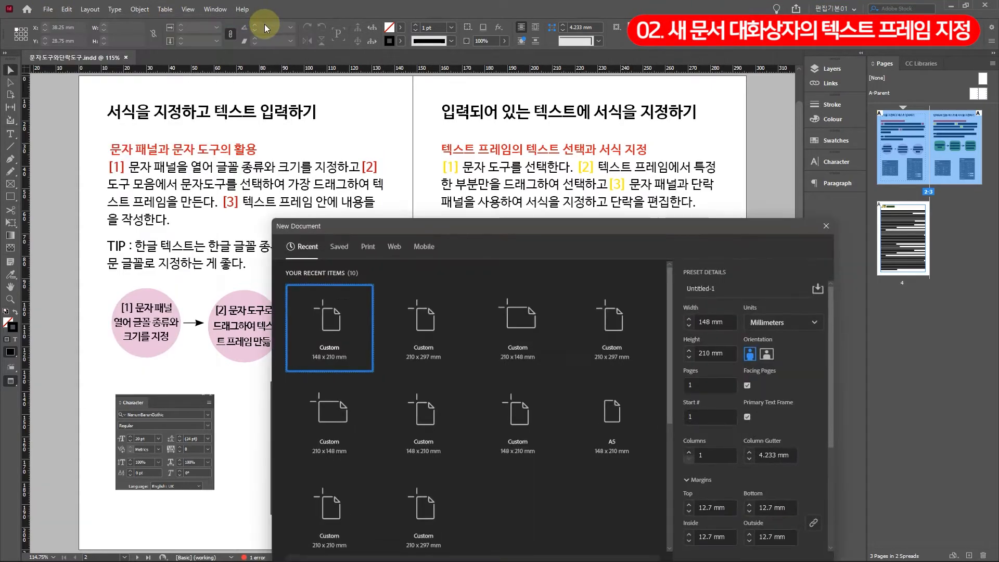
pyautogui.moveTo(575, 229); pyautogui.dragTo(538, 90)
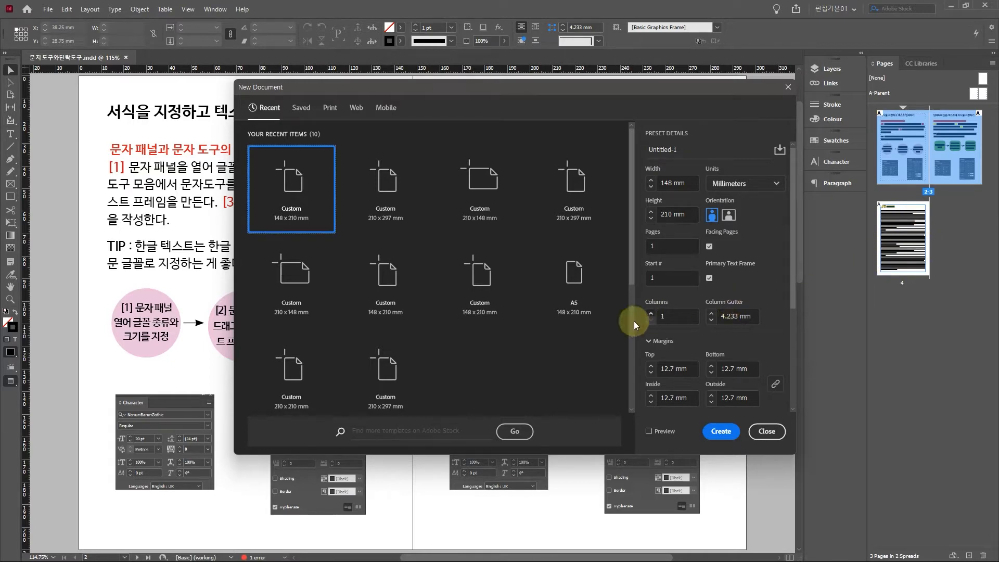
pyautogui.click(710, 277)
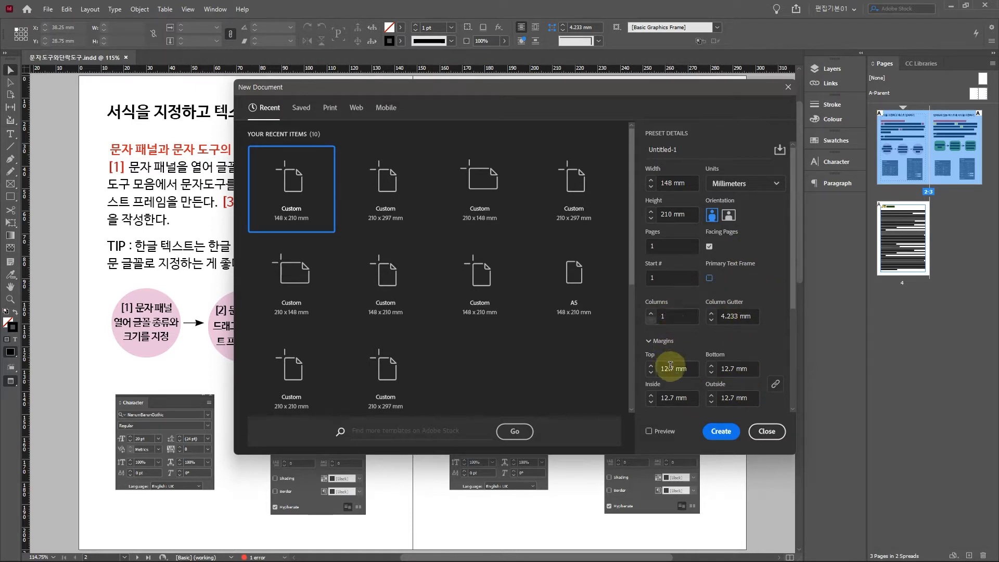
pyautogui.scroll(-3, 687, 396)
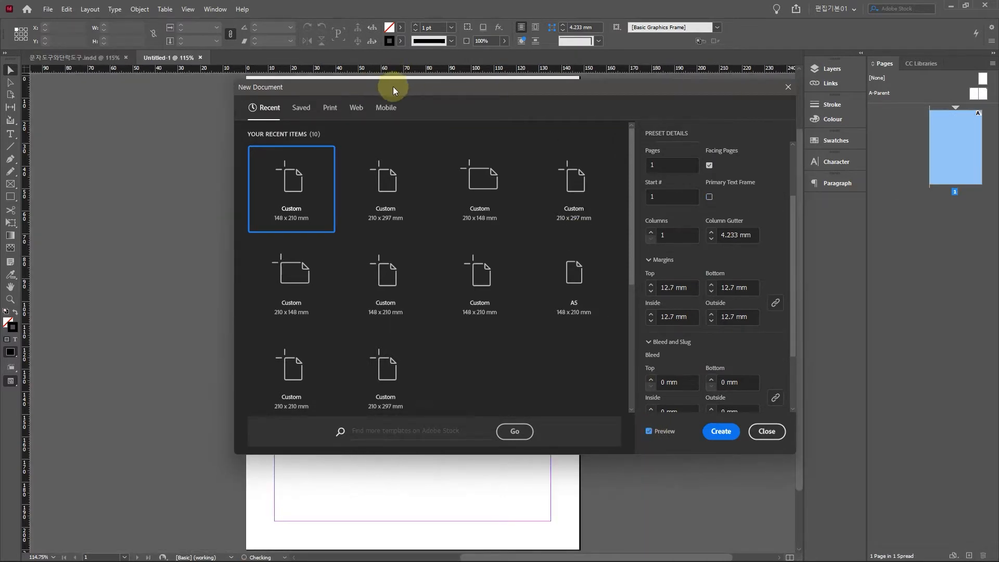
pyautogui.moveTo(395, 89); pyautogui.dragTo(585, 93)
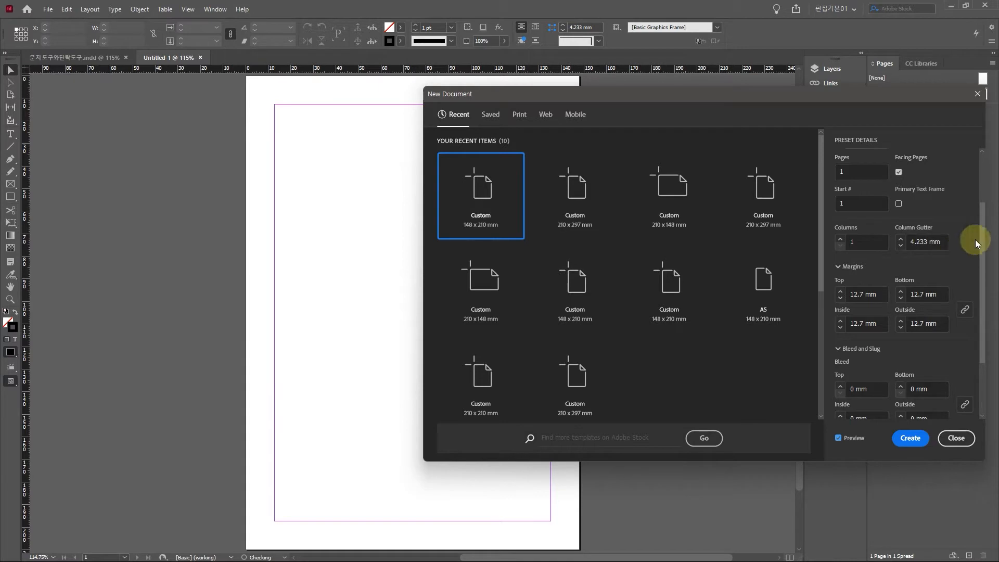
# Step: Create the facing-pages document with start page number 2 and add a second page to complete the spread
pyautogui.scroll(2, 972, 224)
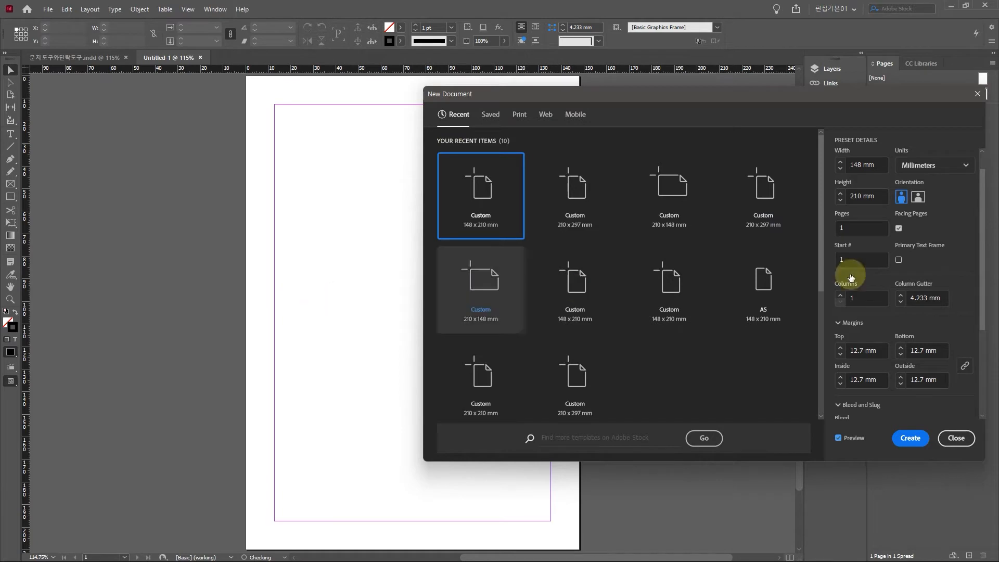
pyautogui.click(900, 261)
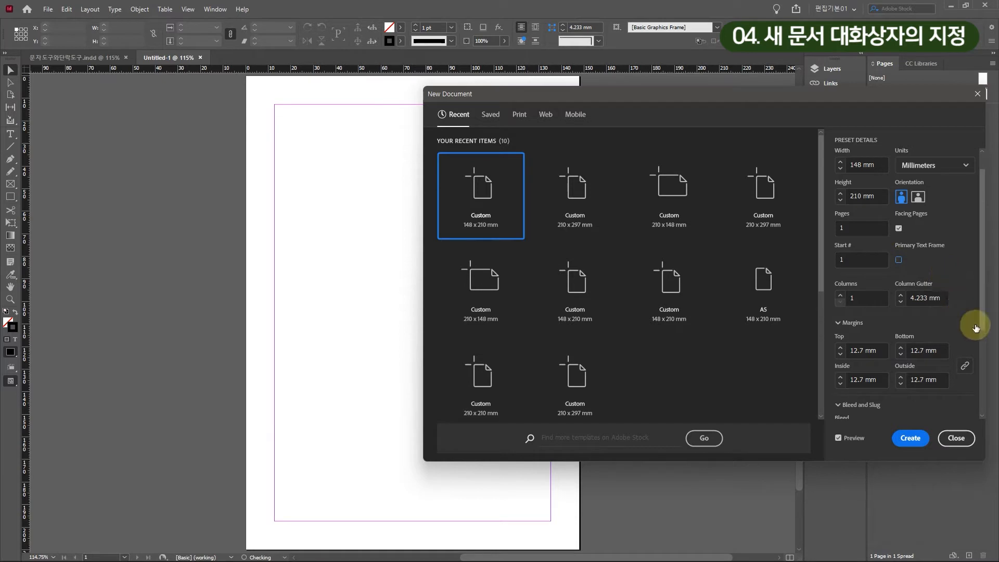
pyautogui.scroll(-2, 975, 318)
pyautogui.scroll(-2, 994, 374)
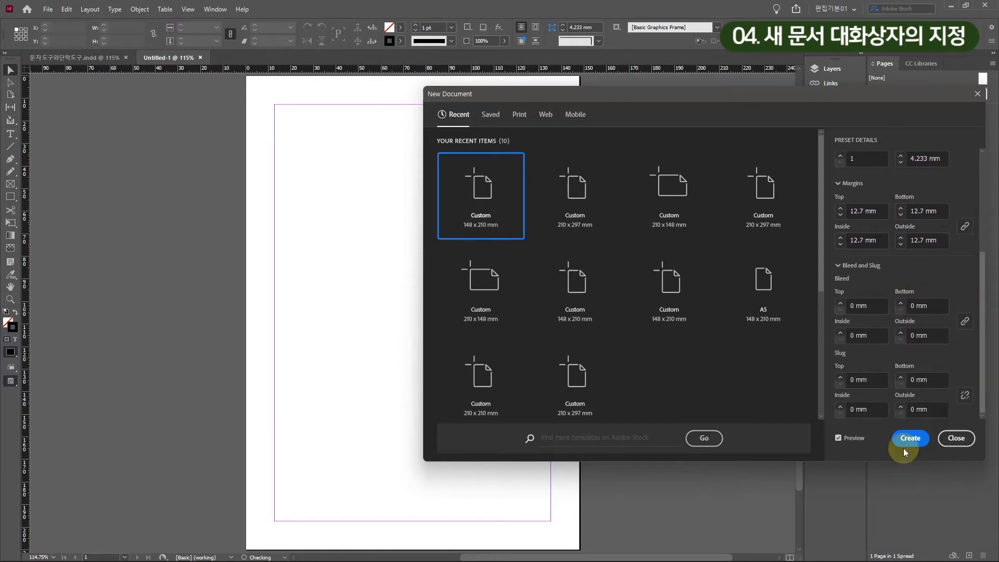
pyautogui.scroll(2, 959, 304)
pyautogui.scroll(2, 982, 245)
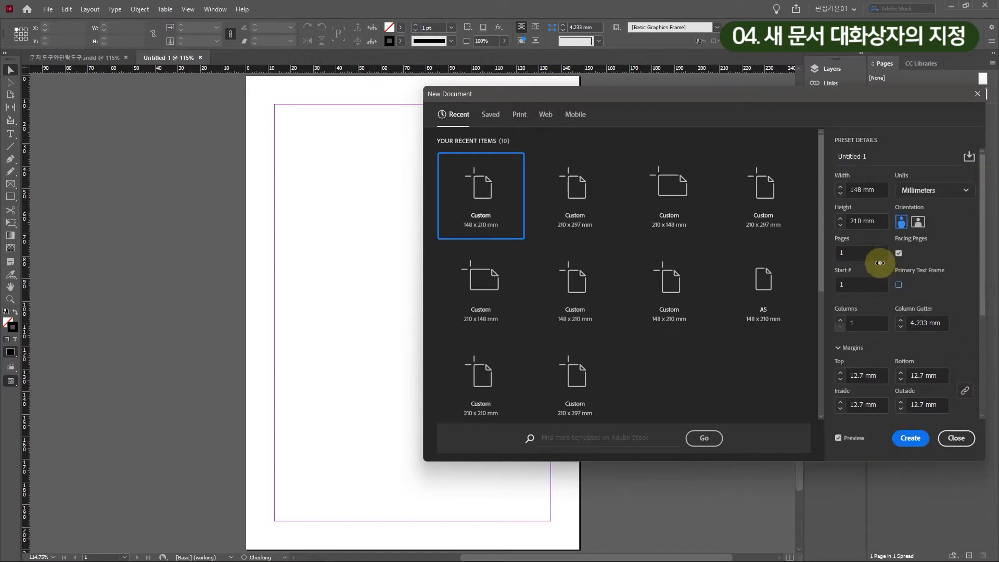
pyautogui.moveTo(843, 96); pyautogui.dragTo(643, 110)
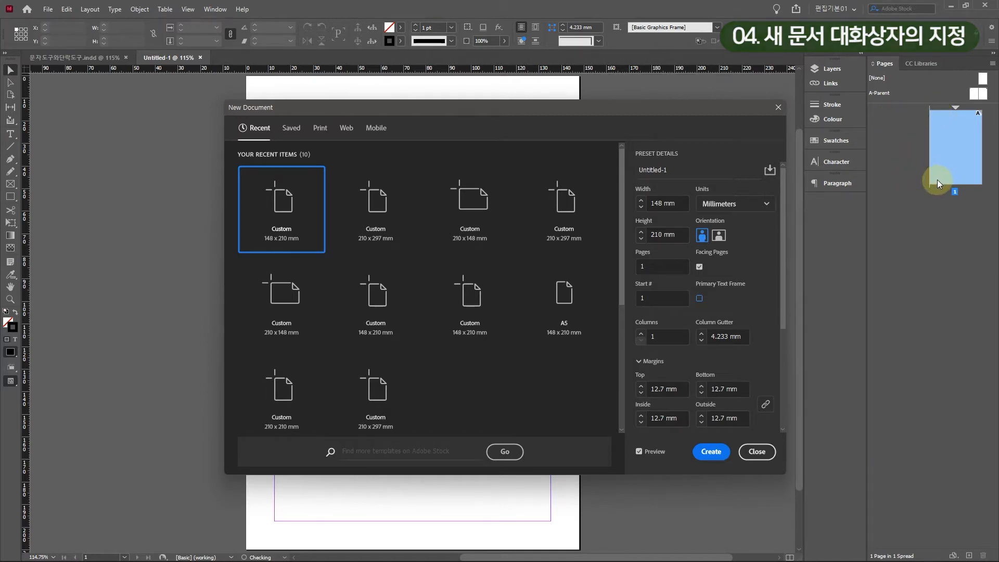
pyautogui.moveTo(665, 298); pyautogui.dragTo(634, 297)
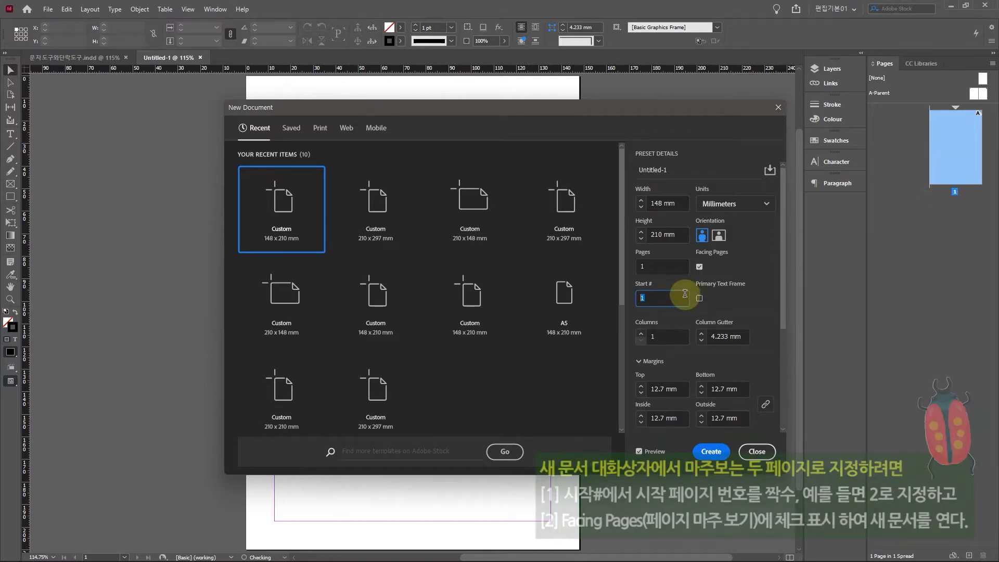
pyautogui.write('2')
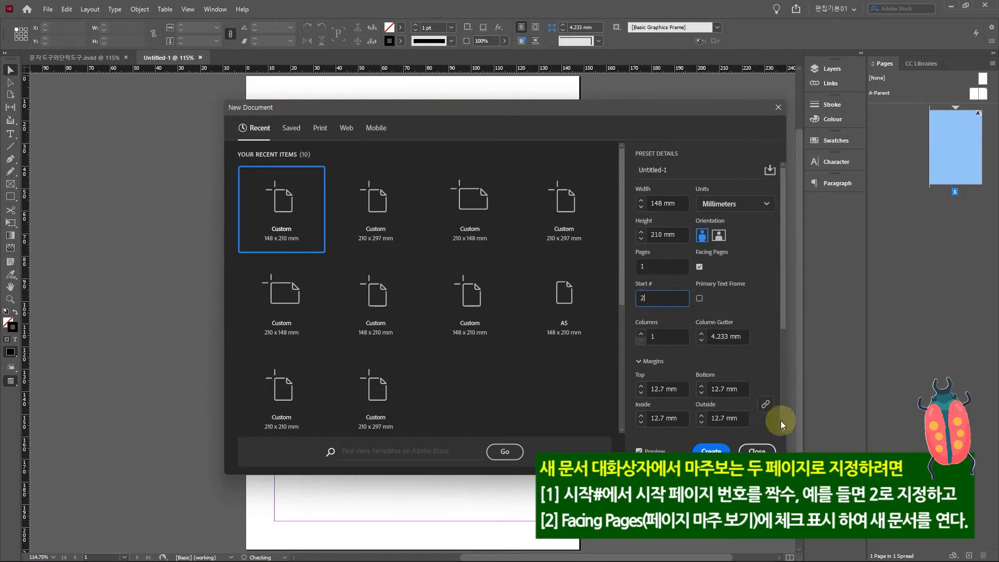
pyautogui.click(710, 451)
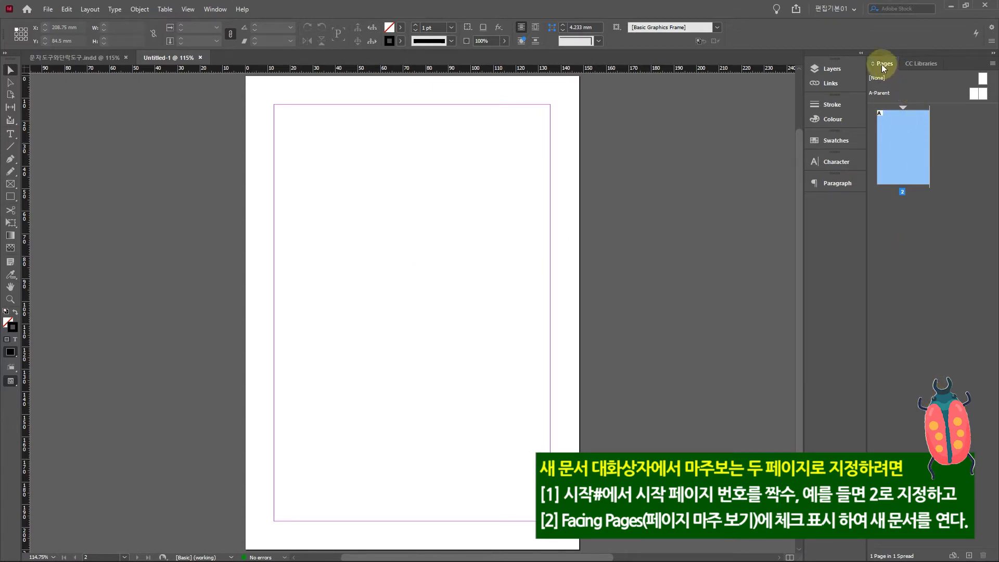
pyautogui.click(970, 556)
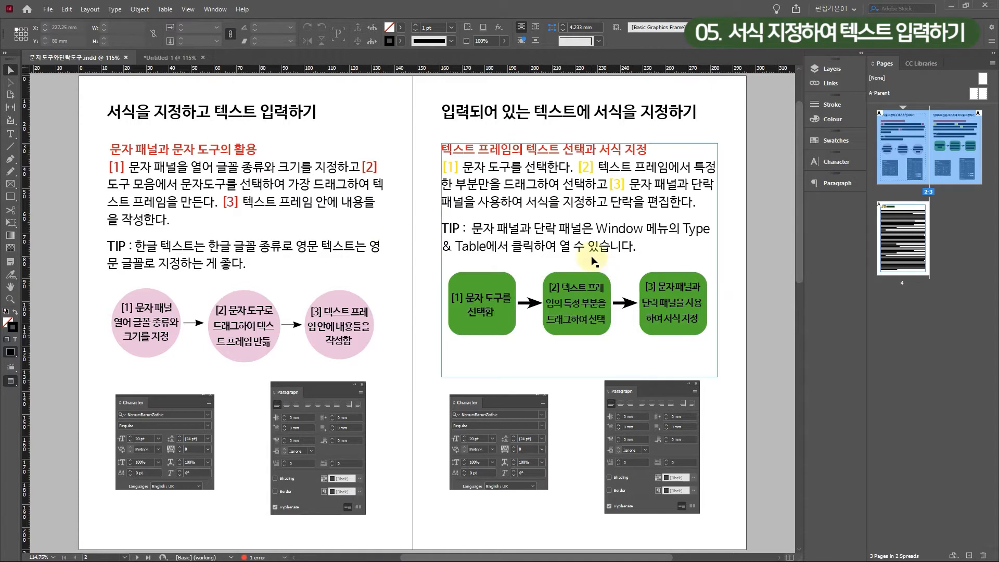
# Step: In 문자도구와단락도구.indd, show the frame edges and margins, and examine the heading and body text frames
pyautogui.press('w')
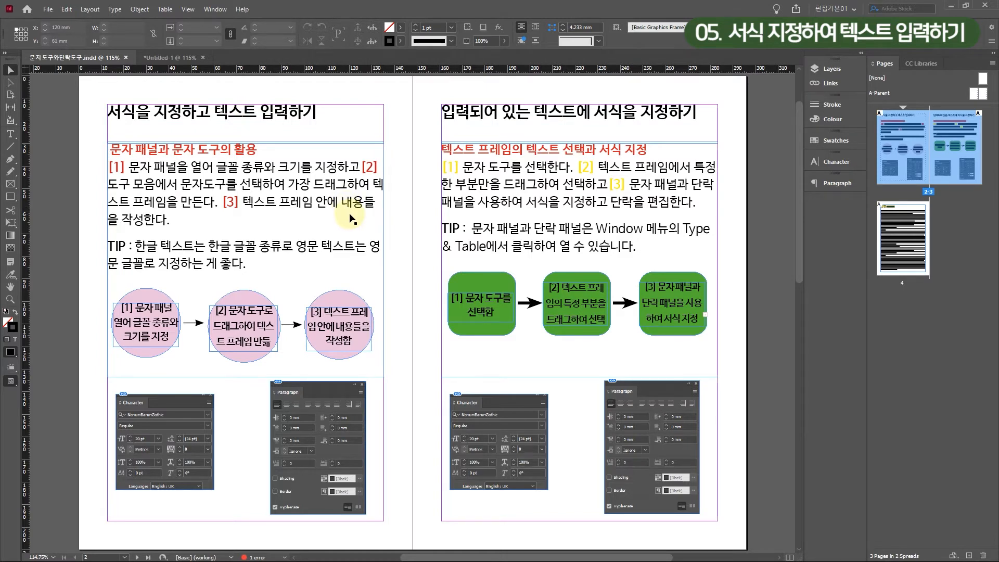
pyautogui.press('w')
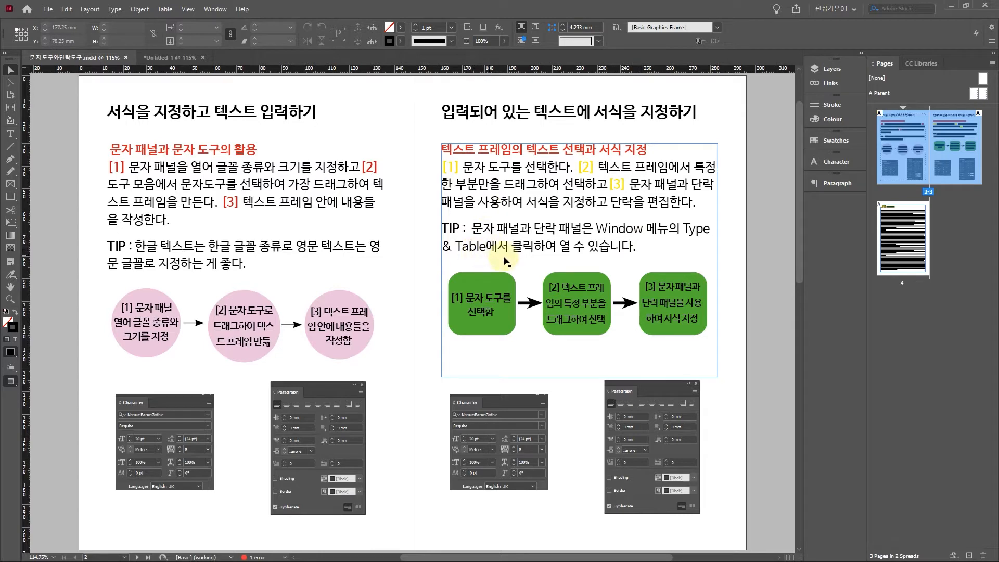
pyautogui.press('w')
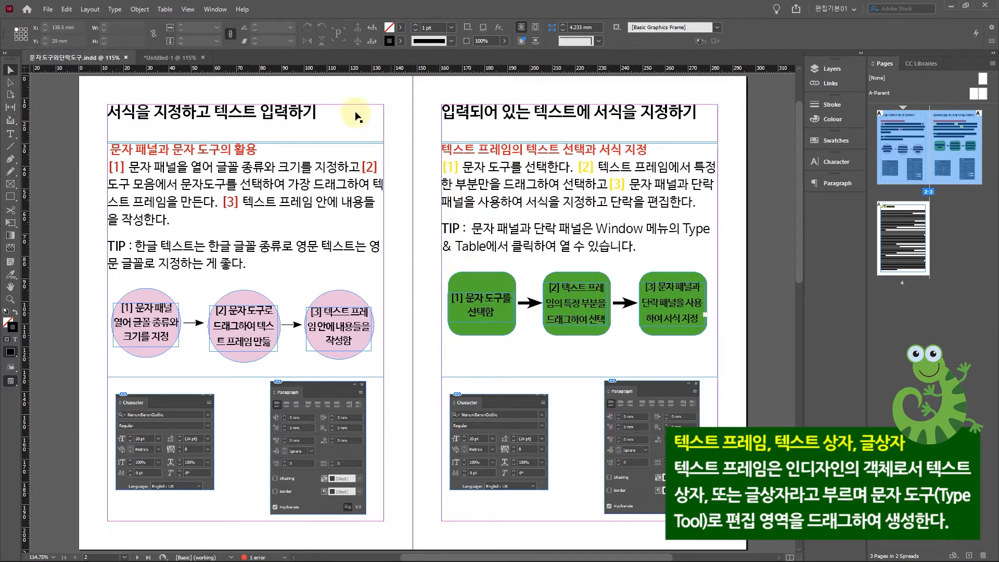
pyautogui.click(238, 107)
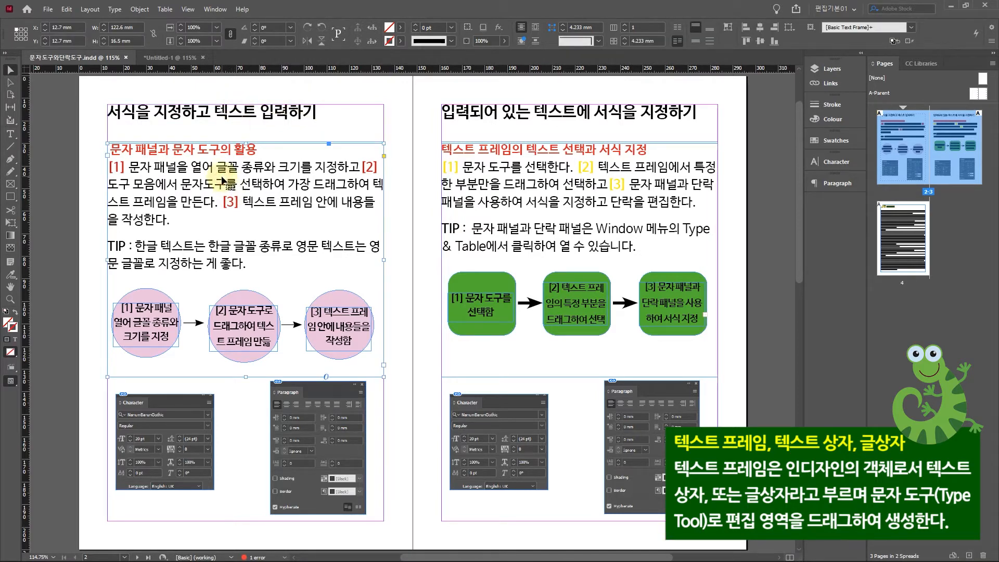
pyautogui.click(523, 115)
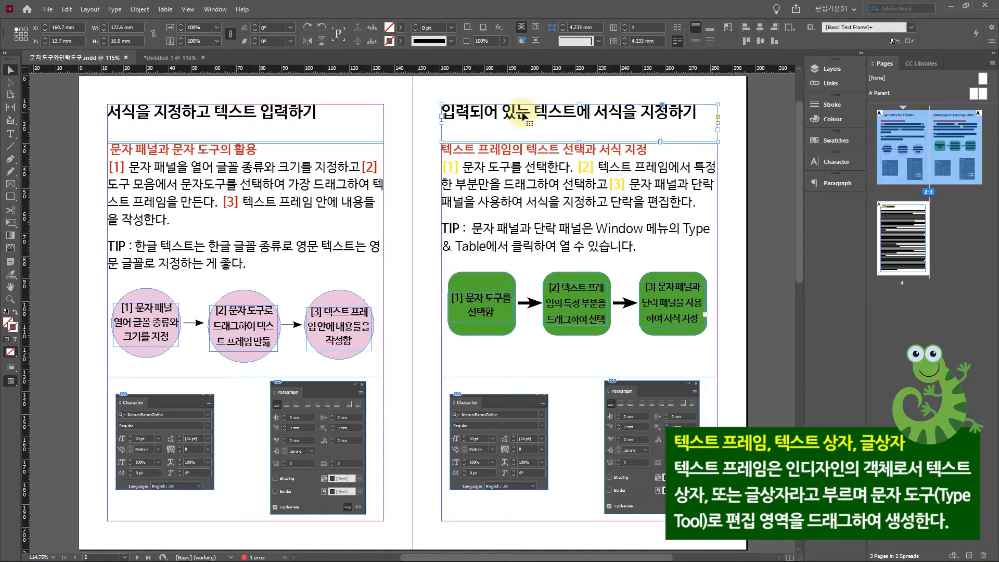
pyautogui.click(584, 243)
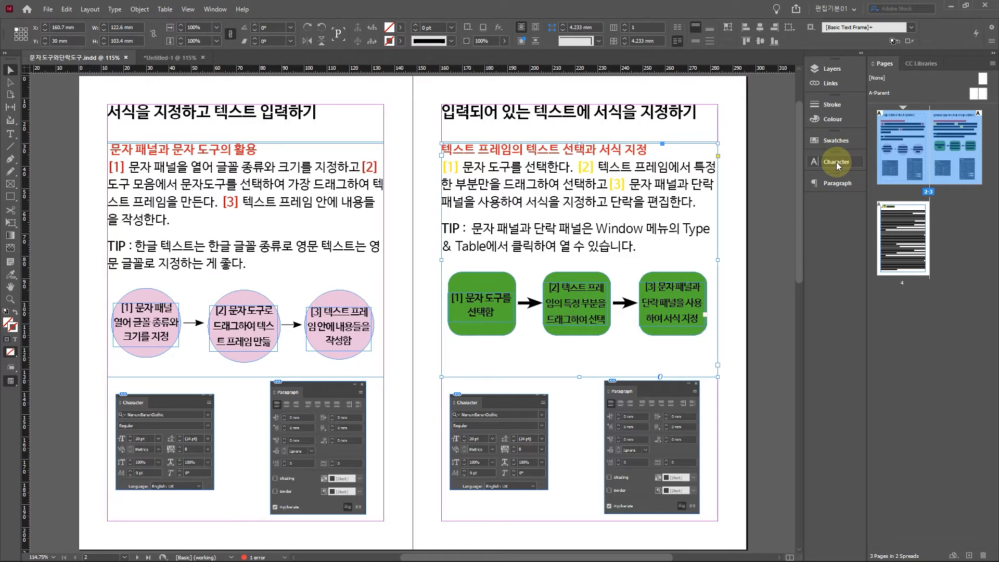
# Step: Look up where the Character and Paragraph panels can be opened among the Type & Tables panels
pyautogui.click(215, 10)
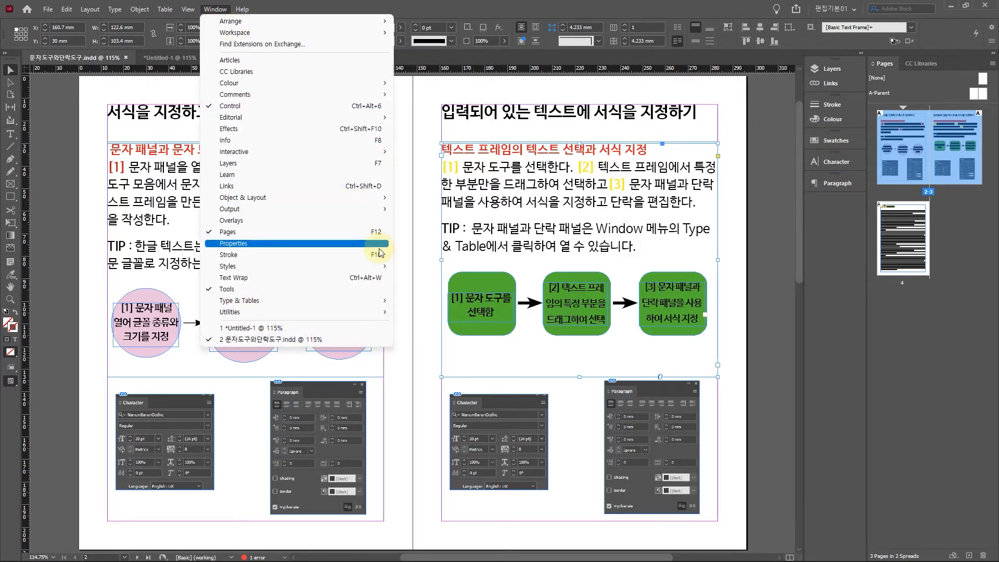
pyautogui.moveTo(383, 302)
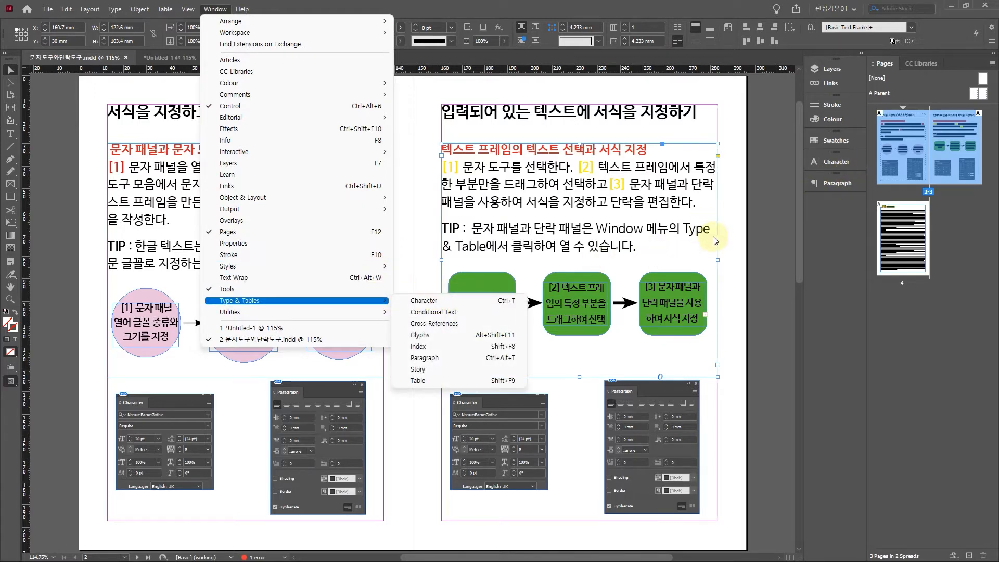
pyautogui.click(154, 182)
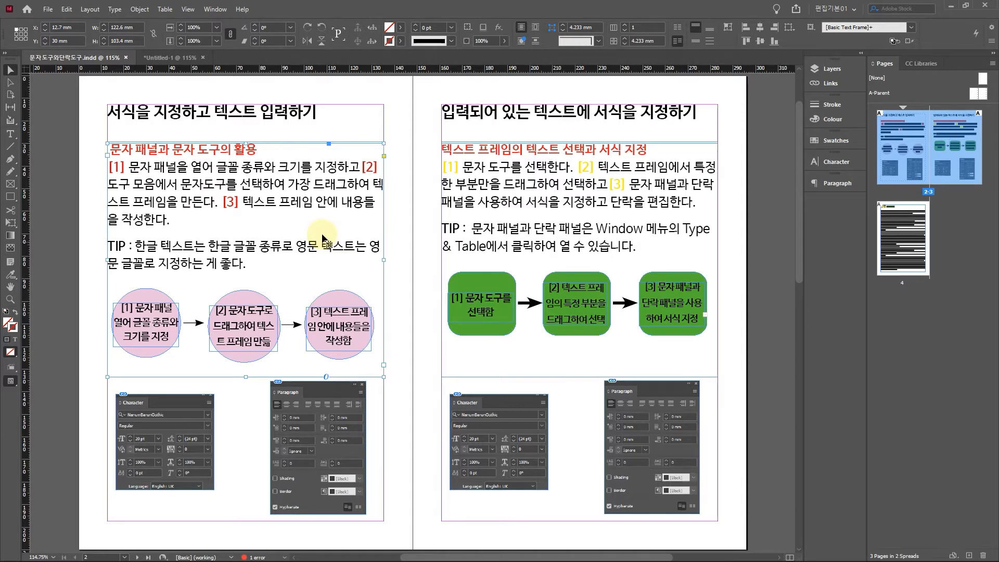
# Step: In the new untitled document, set the default text format to NanumBarunGothic, Bold, 18 pt
pyautogui.hotkey('ctrl', 'Tab')
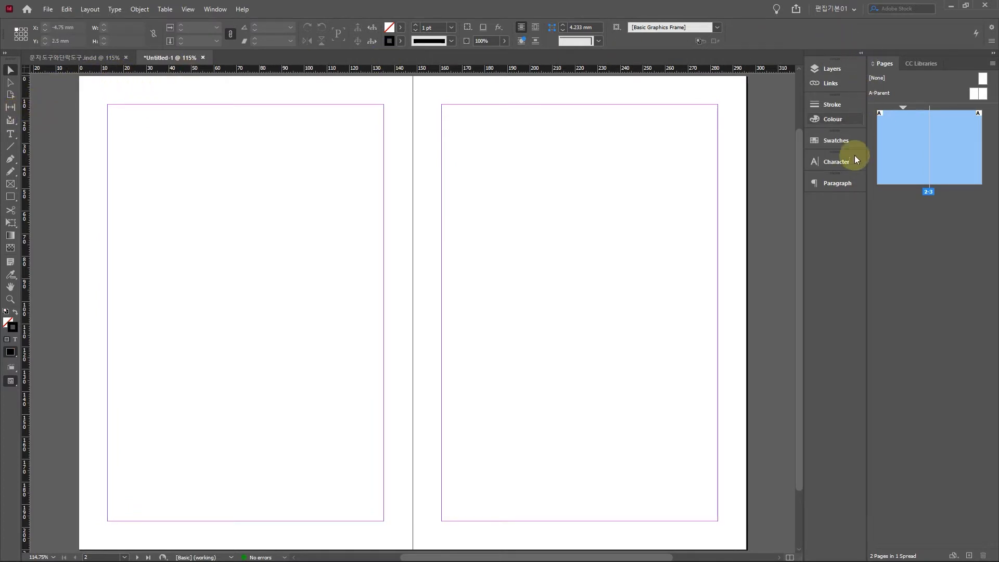
pyautogui.click(838, 161)
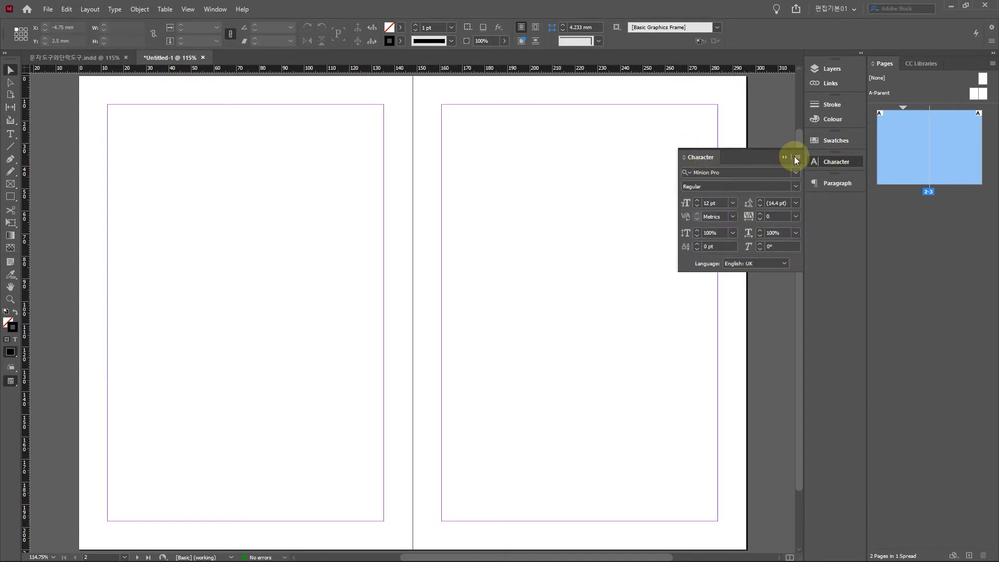
pyautogui.click(799, 173)
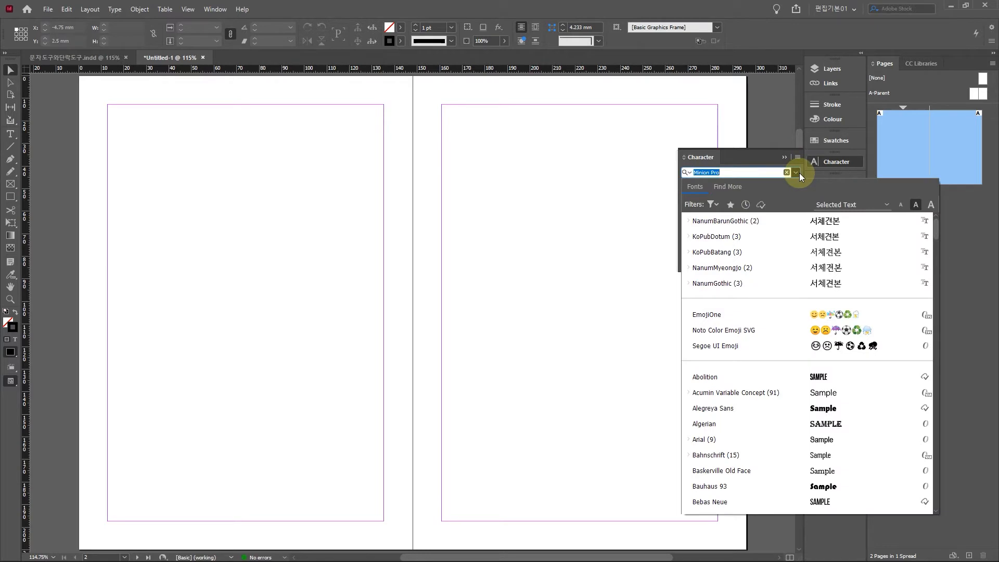
pyautogui.click(751, 223)
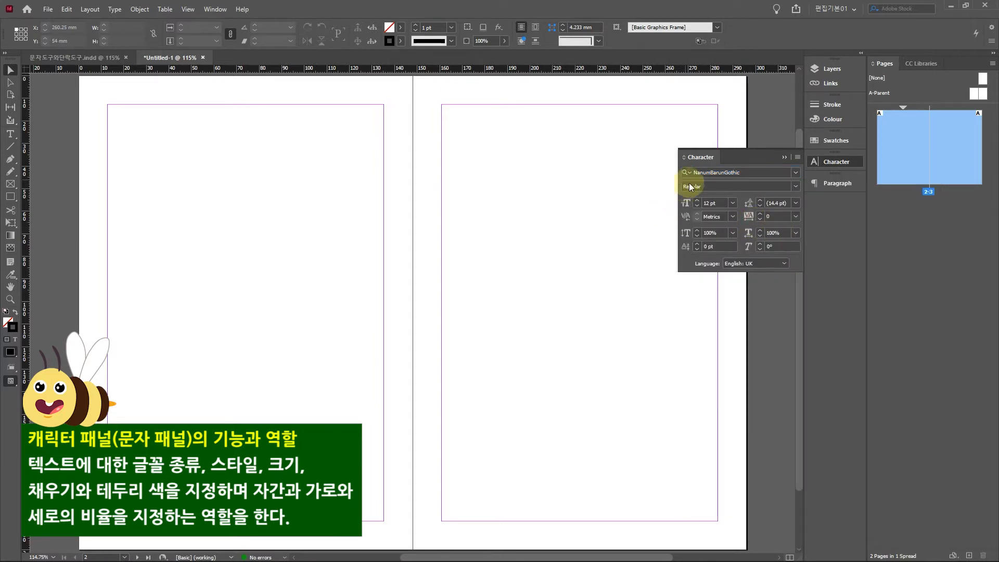
pyautogui.click(796, 186)
pyautogui.click(739, 209)
pyautogui.click(699, 200)
pyautogui.click(698, 200)
pyautogui.click(698, 200)
pyautogui.click(698, 200)
# Step: Create a margin-wide text frame at the top of page 2 and paste in the heading "어떻게 인디자인에서는 글자를 입력하나요?"
pyautogui.click(11, 135)
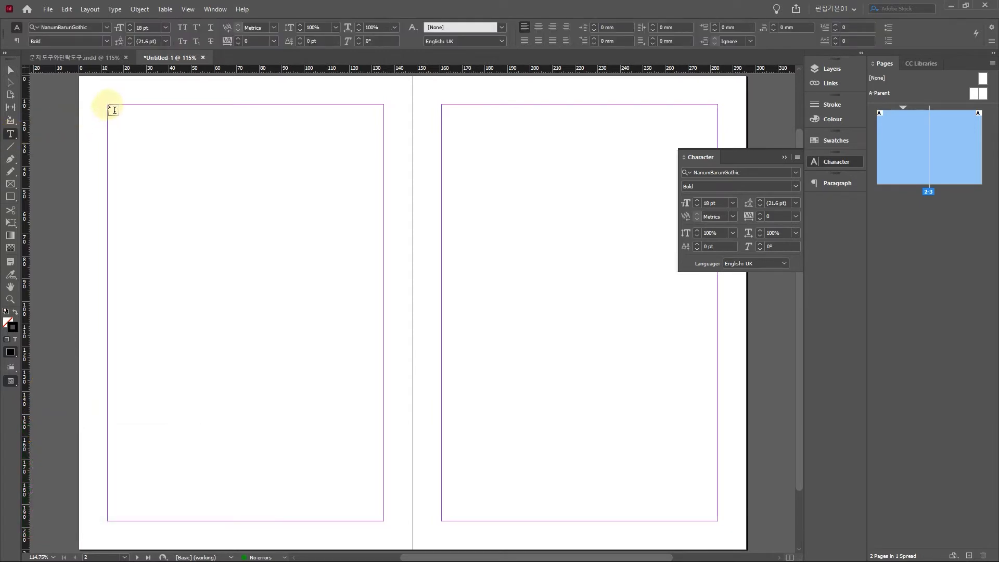
pyautogui.moveTo(107, 106); pyautogui.dragTo(384, 144)
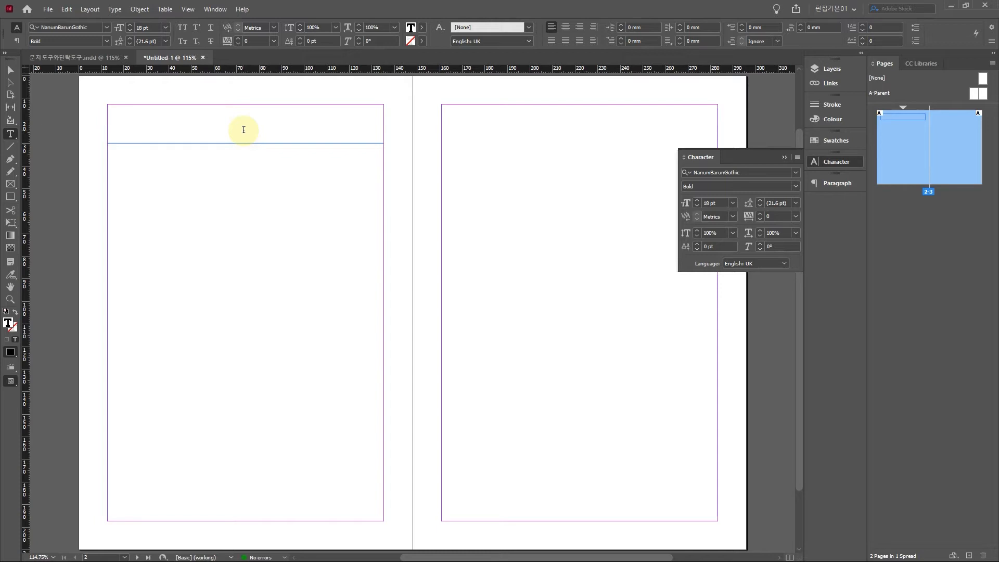
pyautogui.hotkey('ctrl', 'v')
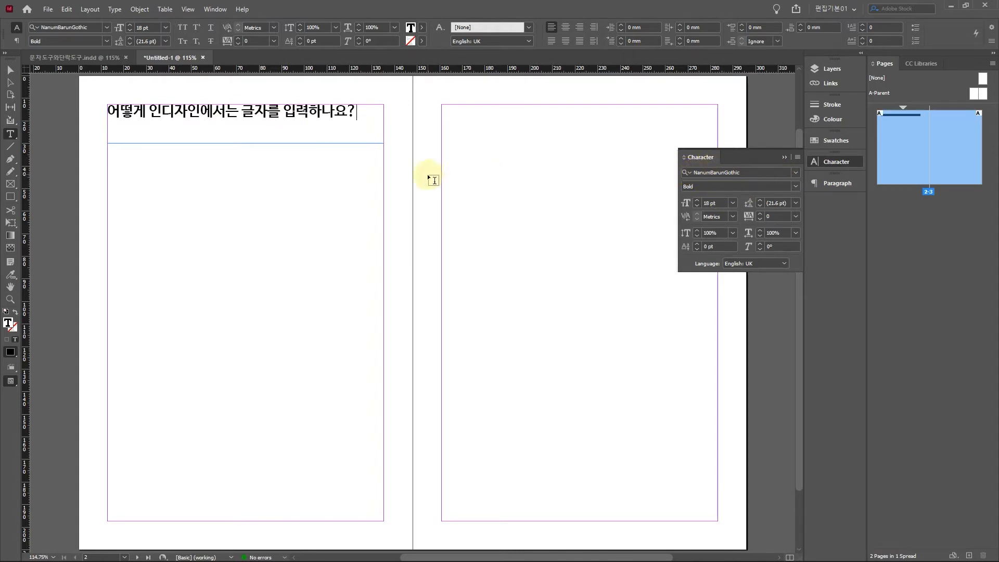
pyautogui.moveTo(128, 111); pyautogui.dragTo(380, 116)
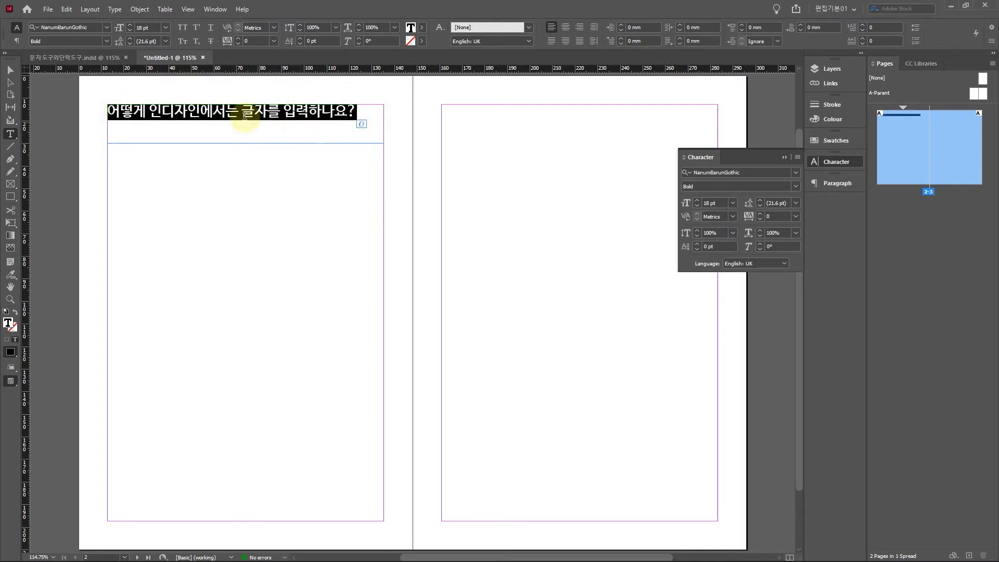
pyautogui.click(245, 116)
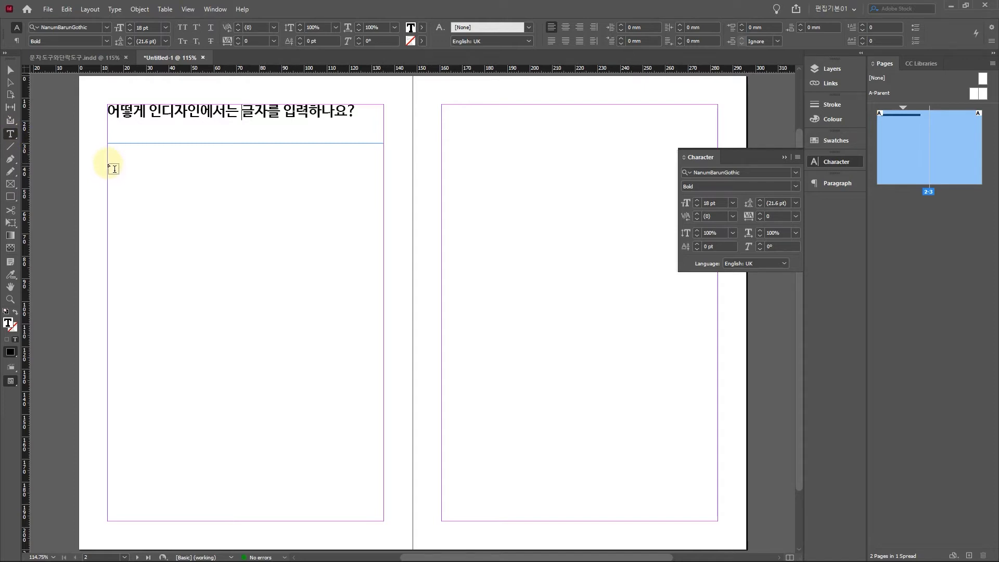
# Step: Create a larger margin-wide text frame below the heading and paste in the copied body text beginning "문자 패널과 문자 도구의 활용"
pyautogui.moveTo(107, 163); pyautogui.dragTo(384, 354)
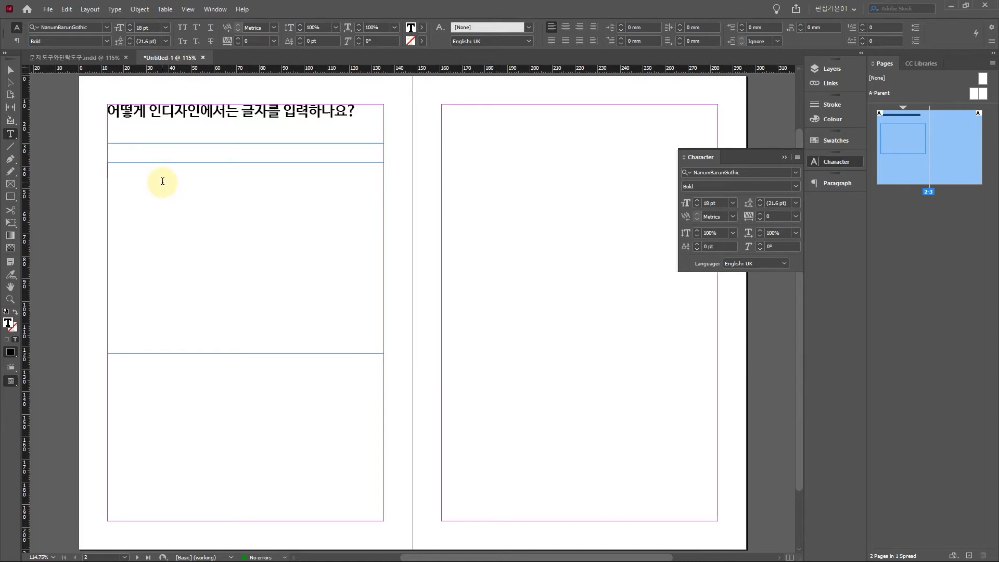
pyautogui.hotkey('ctrl', 'v')
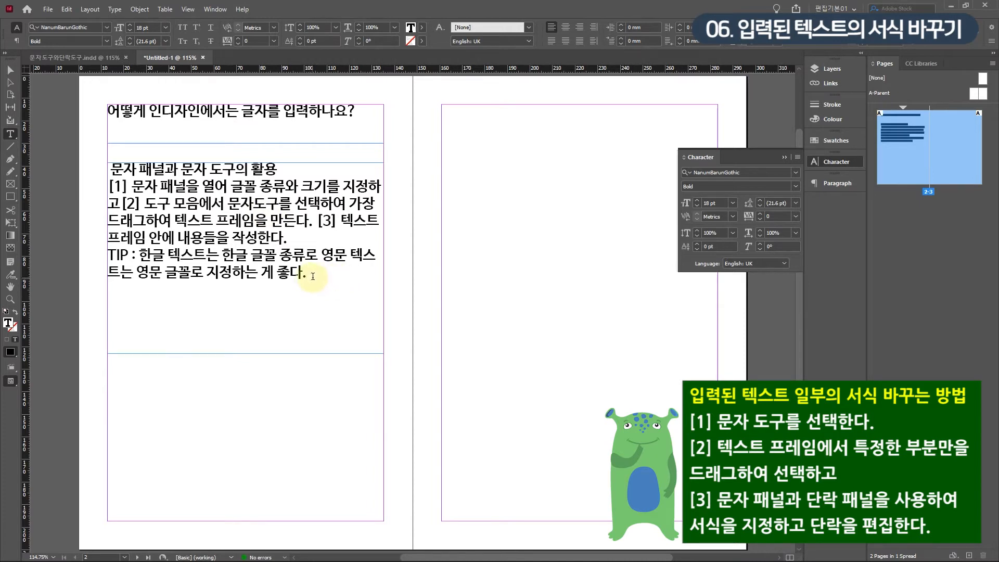
# Step: Set the font size of the body frame's first line "문자 패널과 문자 도구의 활용" to 16 pt
pyautogui.click(284, 175)
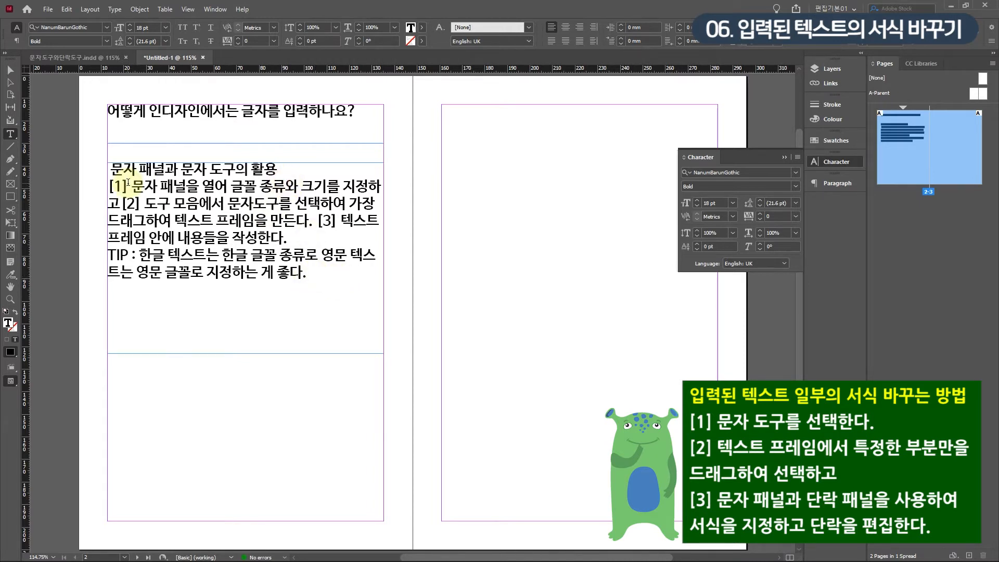
pyautogui.moveTo(288, 170); pyautogui.dragTo(134, 177)
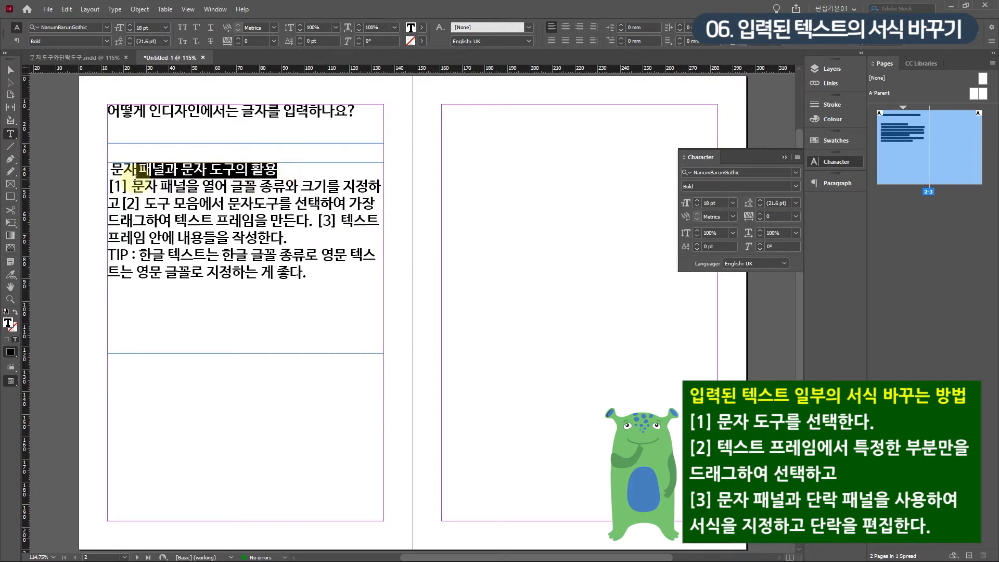
pyautogui.click(301, 170)
pyautogui.moveTo(182, 175); pyautogui.dragTo(123, 171)
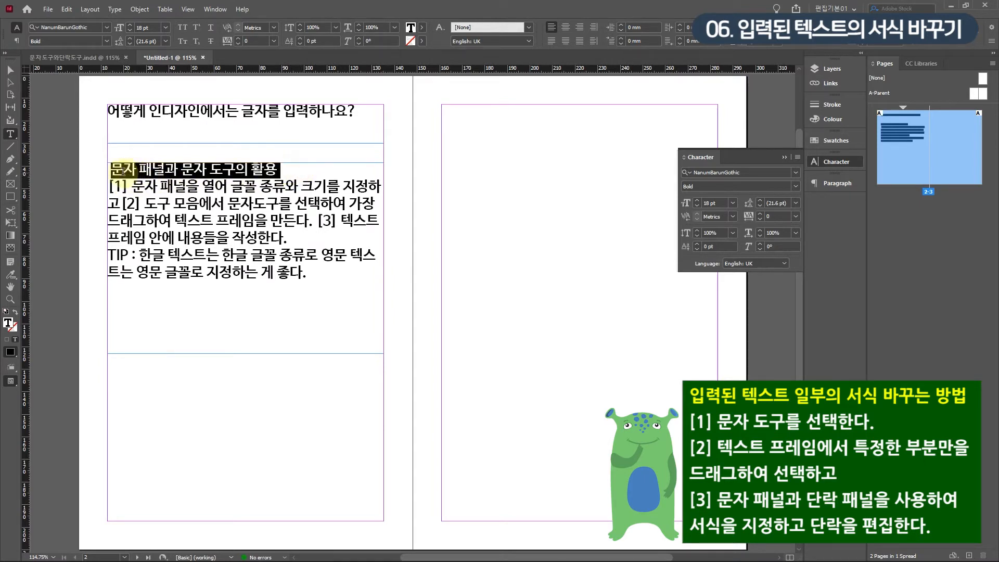
pyautogui.click(697, 206)
pyautogui.click(697, 206)
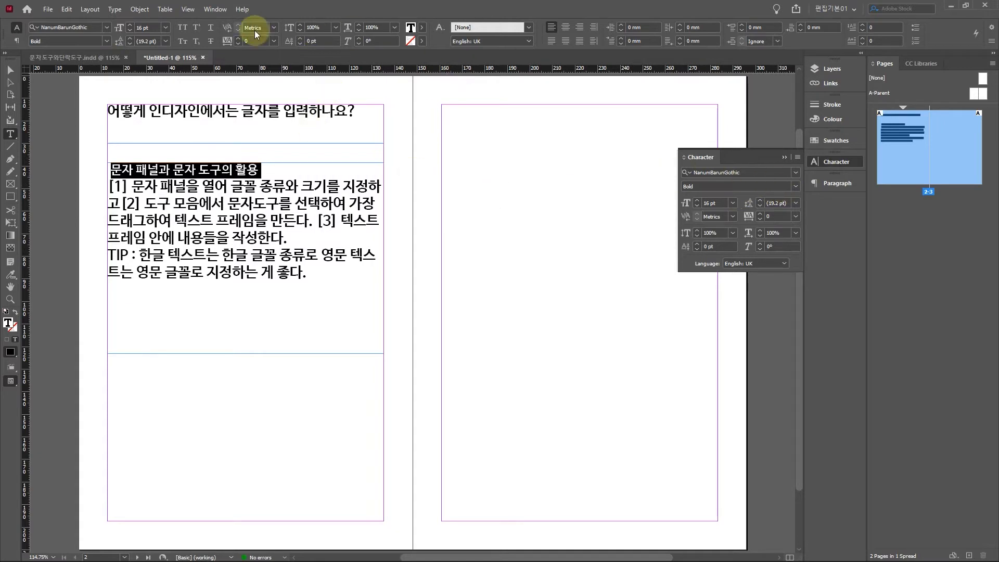
# Step: Switch the workspace to Essentials Classic
pyautogui.click(215, 8)
pyautogui.moveTo(231, 33)
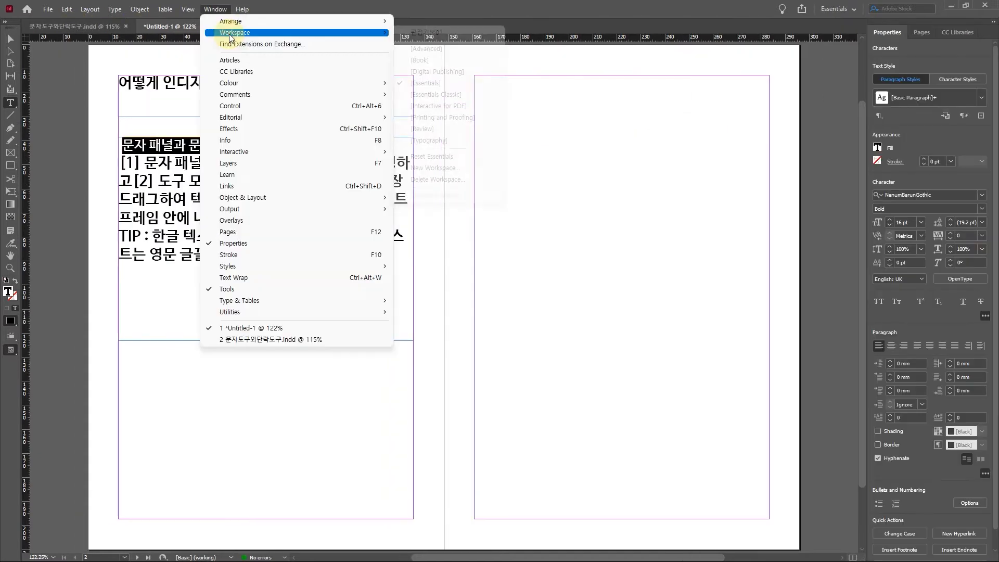
pyautogui.click(476, 95)
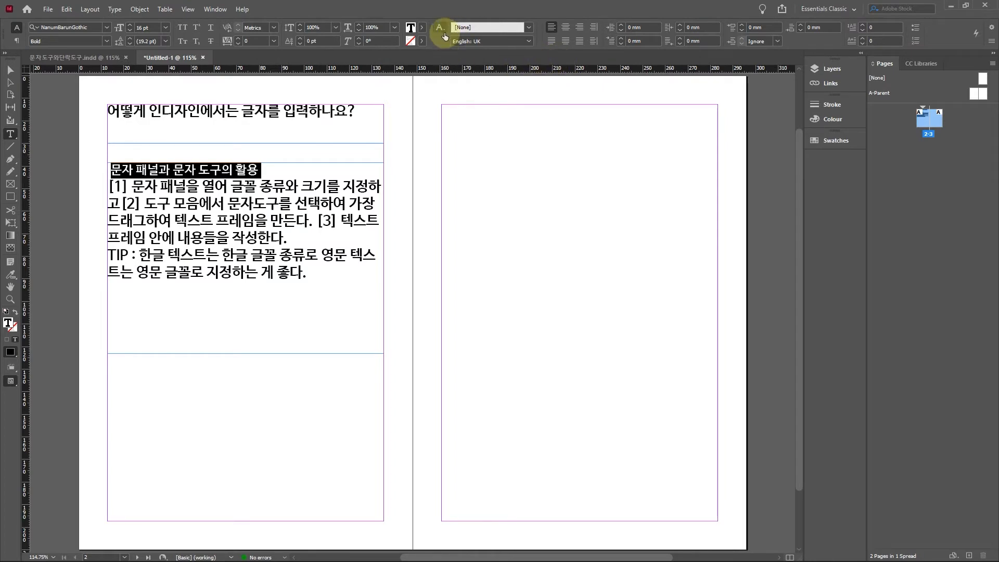
# Step: Use the Colour Picker to fill the line "문자 패널과 문자 도구의 활용" with blue 1c12f5, and deselect the text
pyautogui.doubleClick(10, 326)
pyautogui.moveTo(773, 361); pyautogui.dragTo(688, 221)
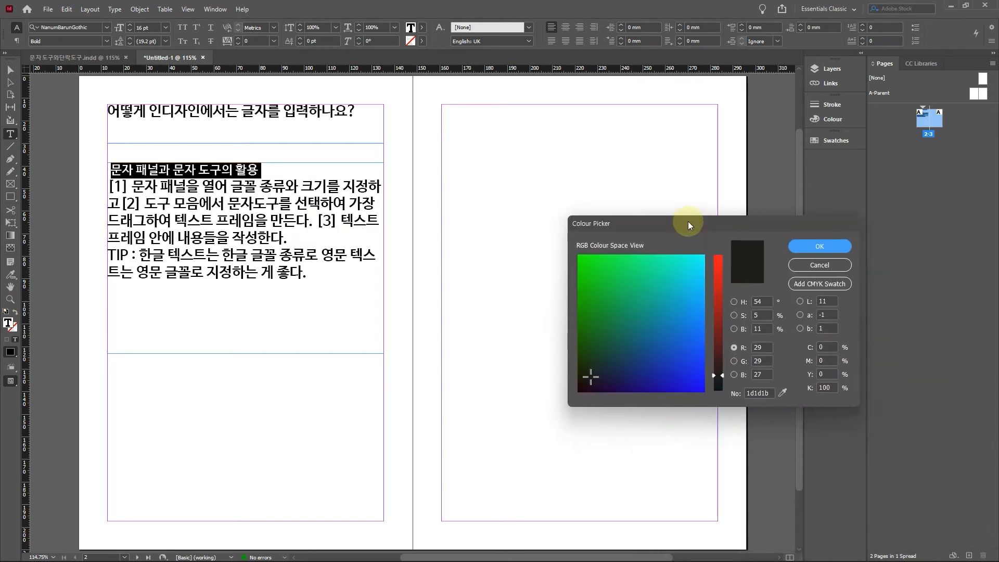
pyautogui.click(699, 383)
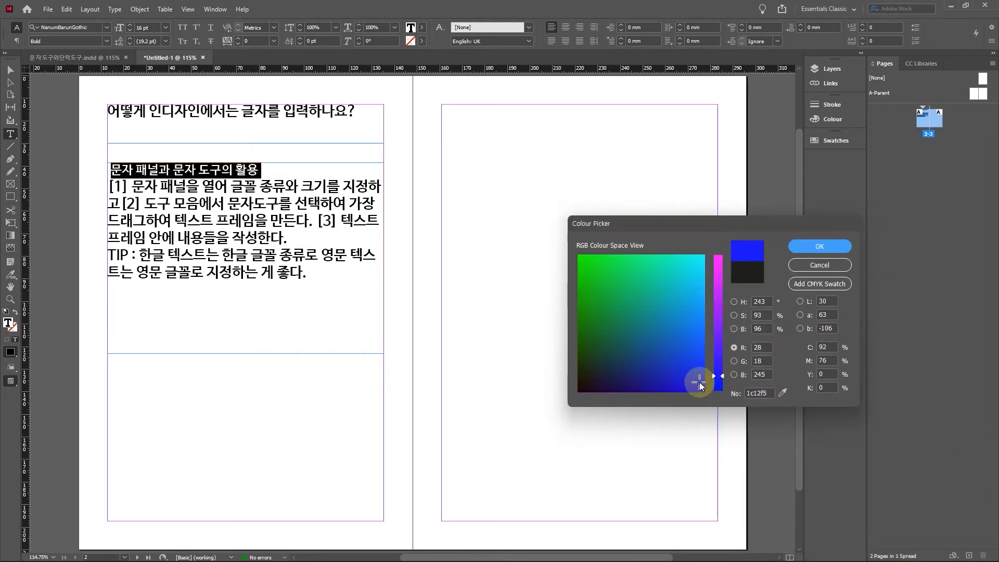
pyautogui.click(824, 249)
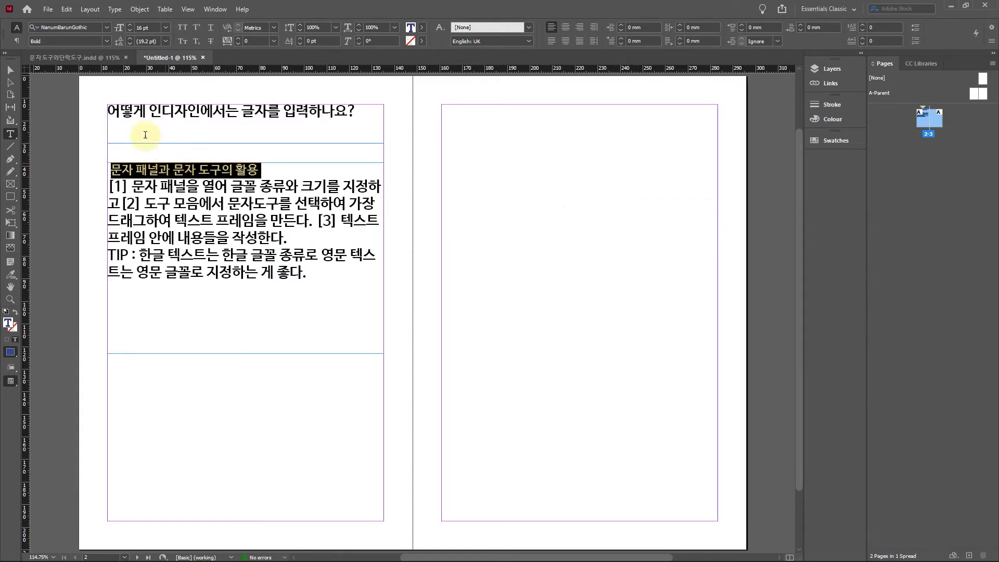
pyautogui.click(185, 194)
pyautogui.moveTo(273, 167); pyautogui.dragTo(90, 160)
pyautogui.click(254, 201)
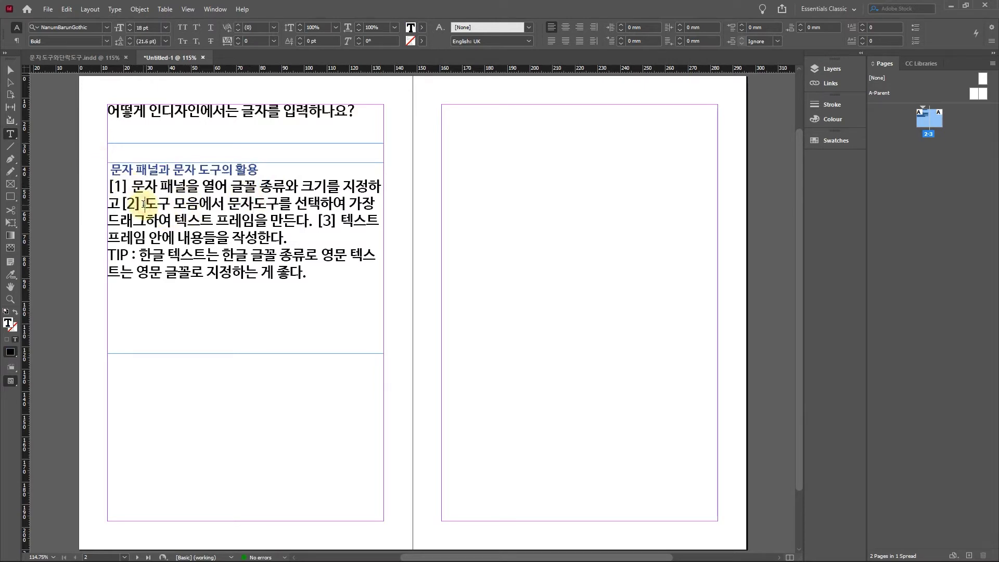
# Step: Use the Colour Picker to fill the "[2]" marker in the body text with green 1cca39, and deselect it
pyautogui.moveTo(139, 201); pyautogui.dragTo(121, 203)
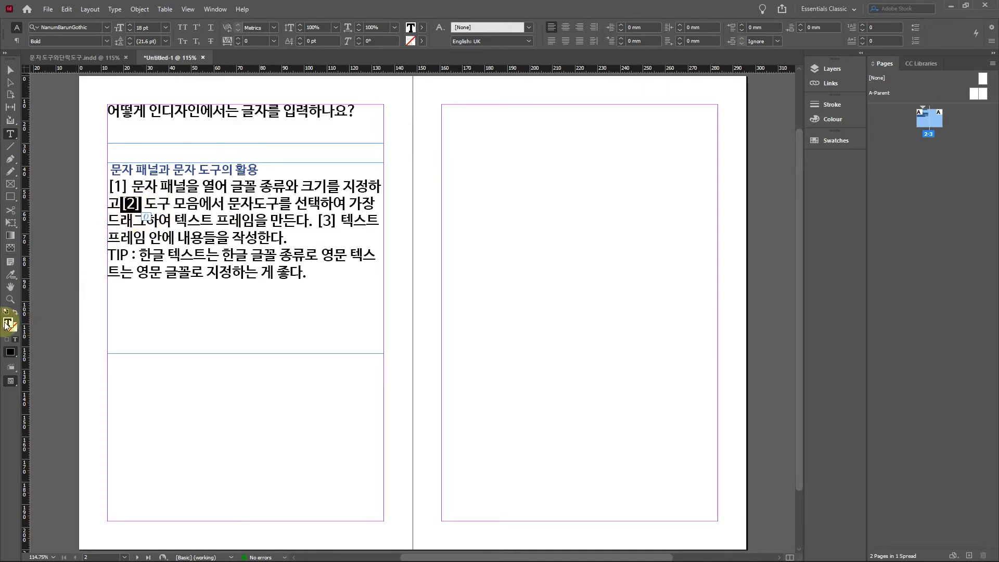
pyautogui.doubleClick(7, 324)
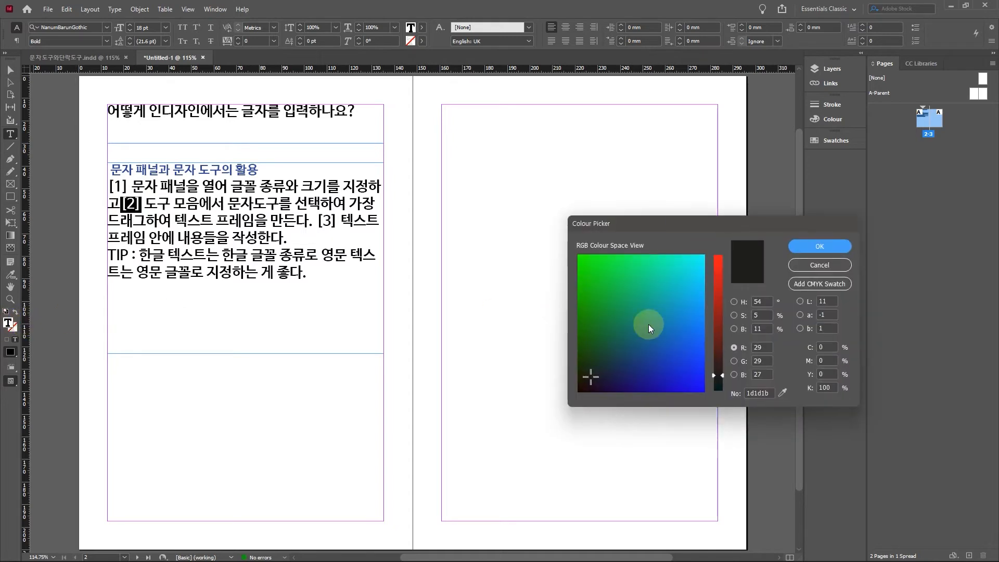
pyautogui.click(606, 283)
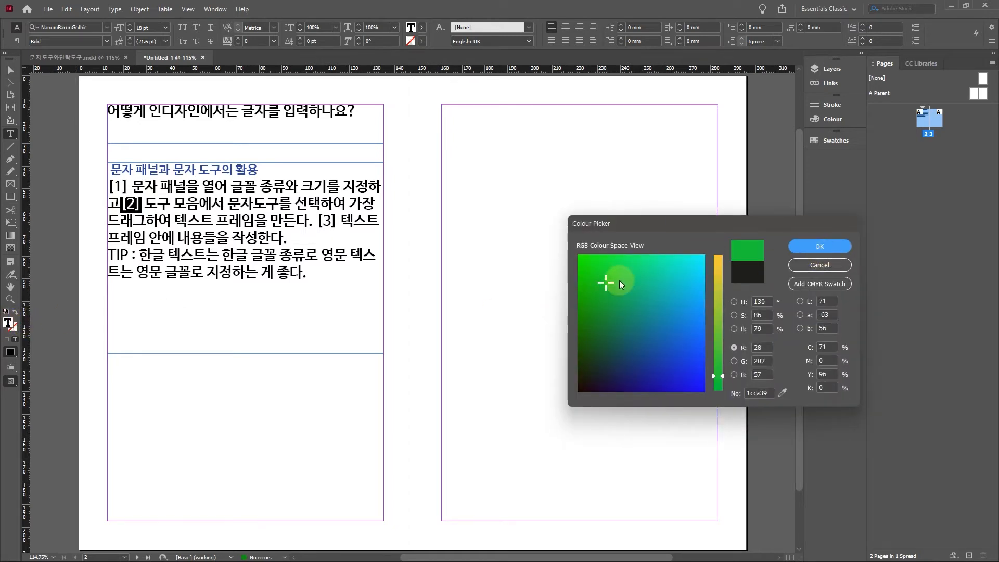
pyautogui.click(825, 248)
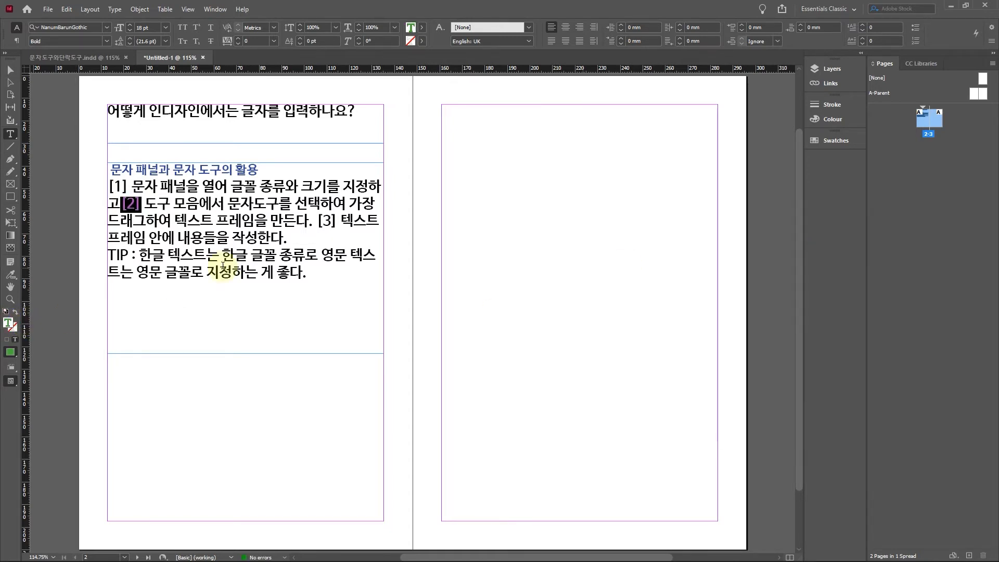
pyautogui.click(139, 199)
pyautogui.click(138, 200)
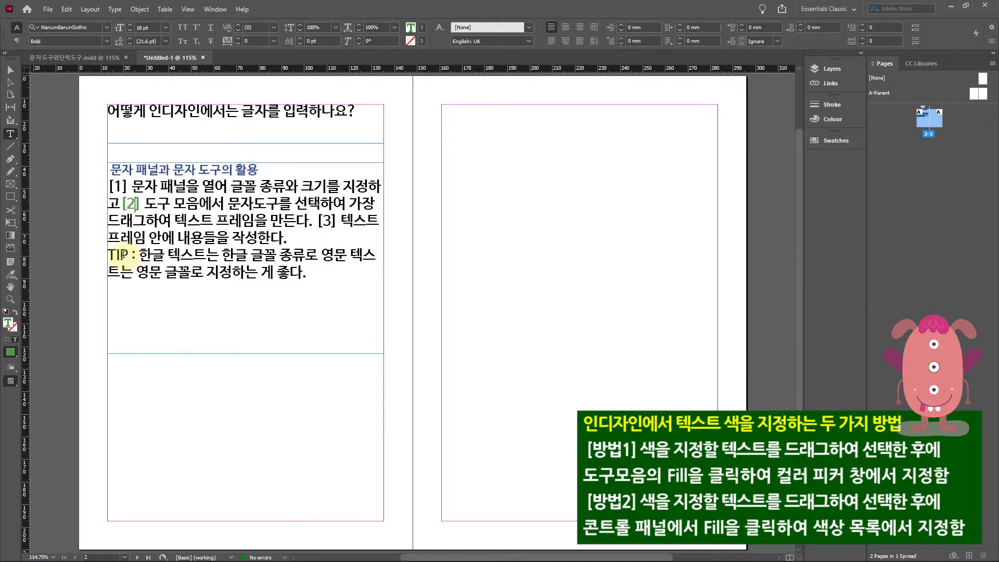
# Step: Fill the paragraph starting with "TIP :" with the red swatch C=15 M=100 Y=100 K=0, and deselect it
pyautogui.moveTo(335, 279); pyautogui.dragTo(108, 255)
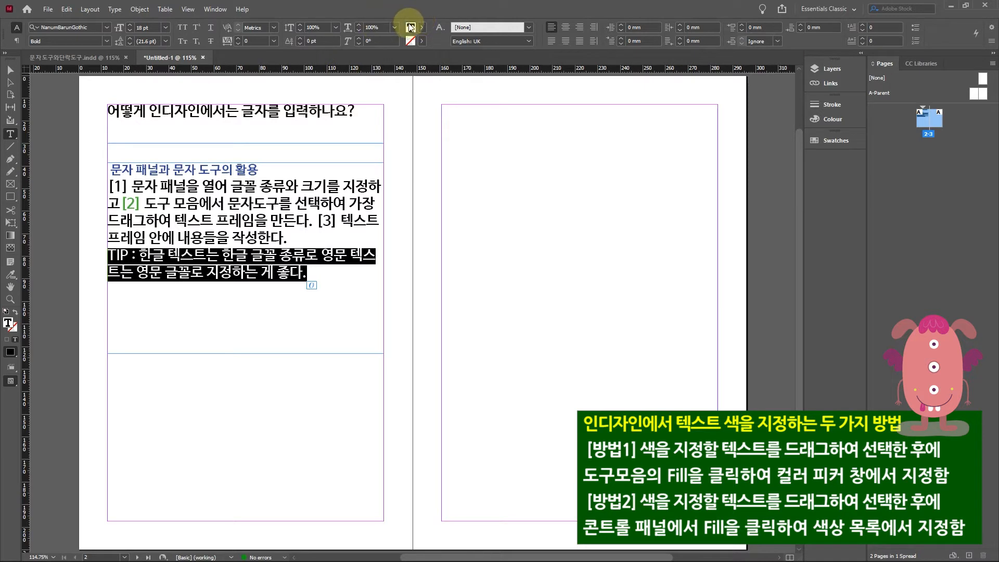
pyautogui.click(422, 28)
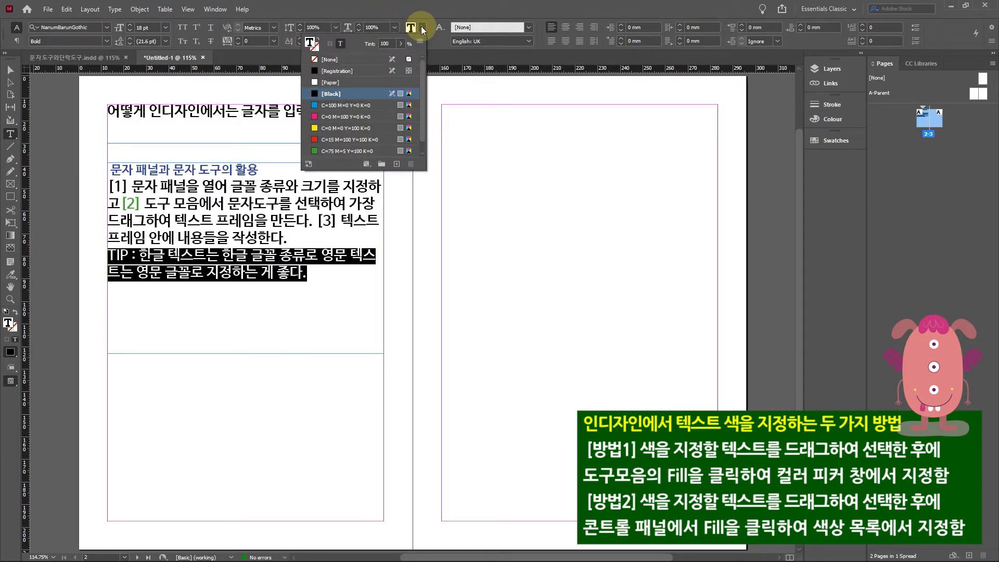
pyautogui.scroll(-1, 422, 83)
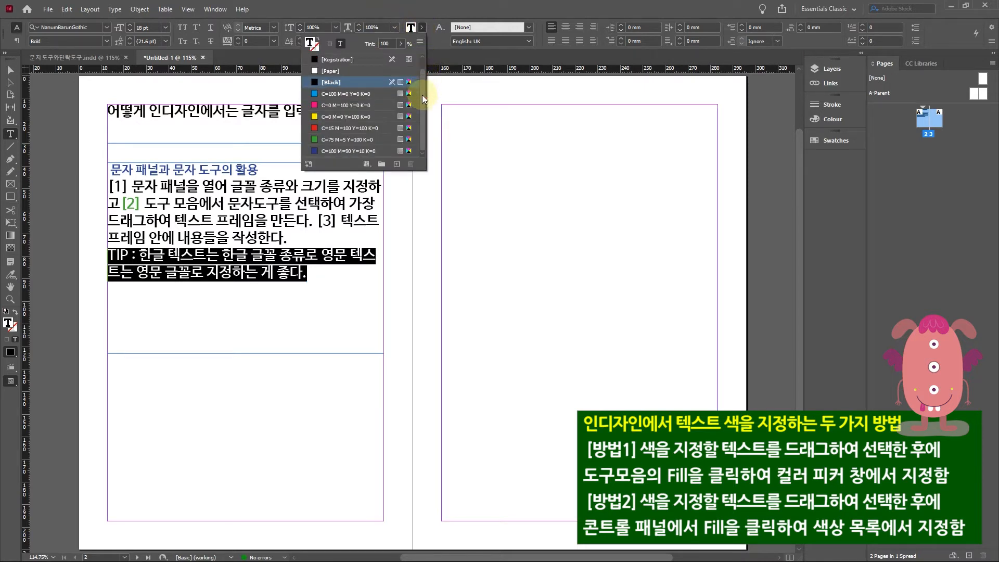
pyautogui.click(314, 129)
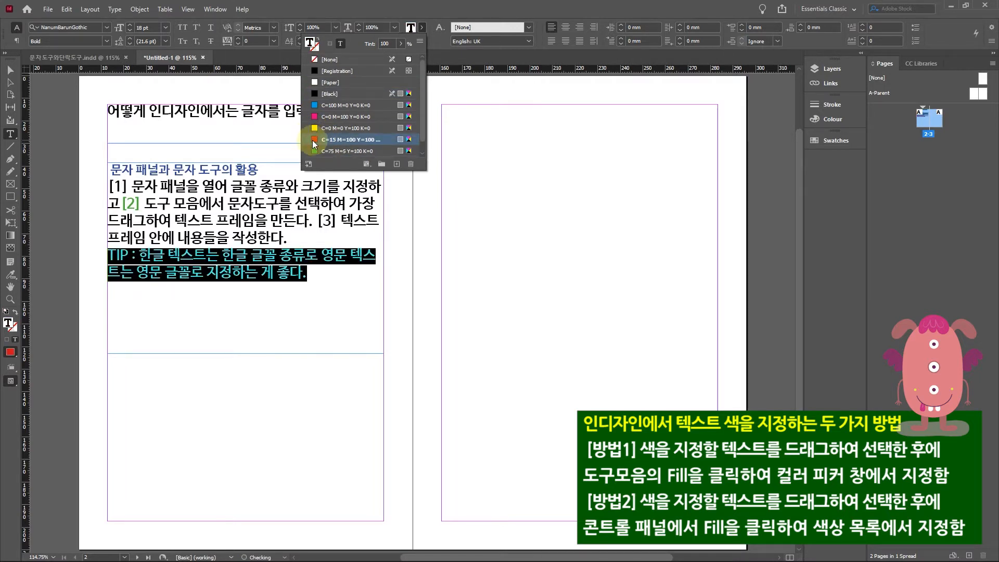
pyautogui.click(289, 272)
pyautogui.moveTo(327, 275); pyautogui.dragTo(108, 255)
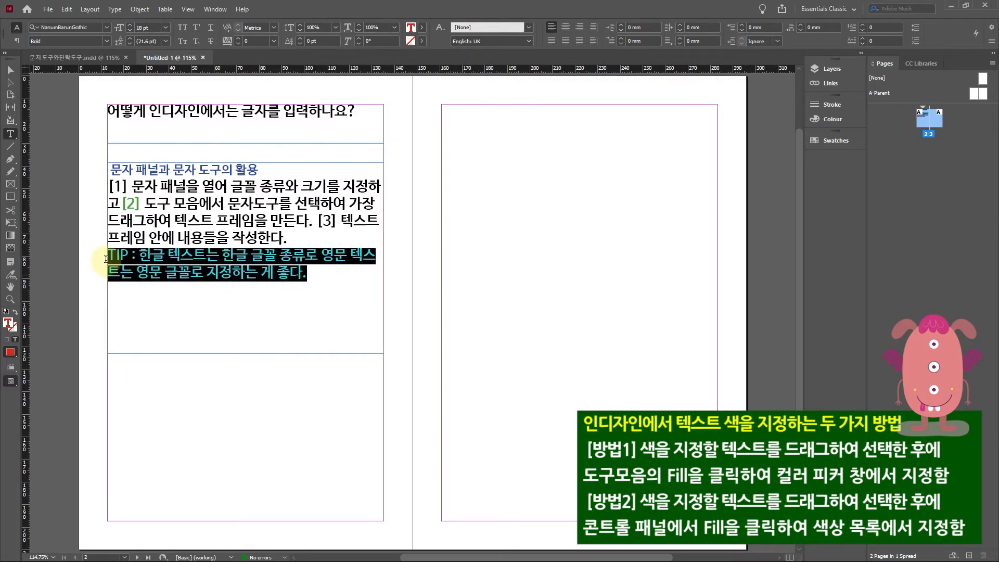
pyautogui.click(341, 284)
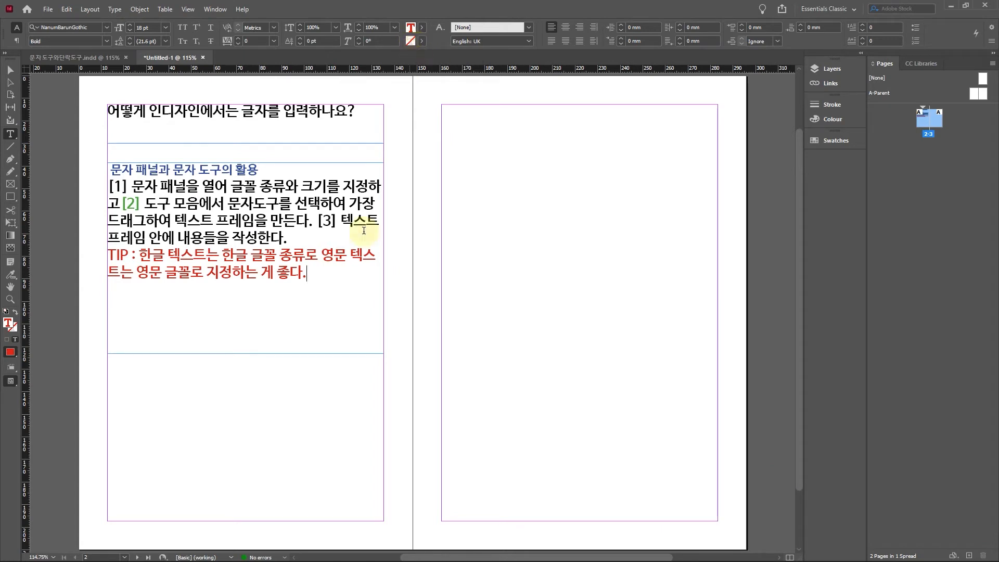
# Step: Try the yellow swatch C=0 M=0 Y=100 K=0 as the stroke colour of the TIP paragraph
pyautogui.moveTo(308, 274)
pyautogui.mouseDown()
pyautogui.moveTo(161, 267)
pyautogui.moveTo(110, 254)
pyautogui.mouseUp()
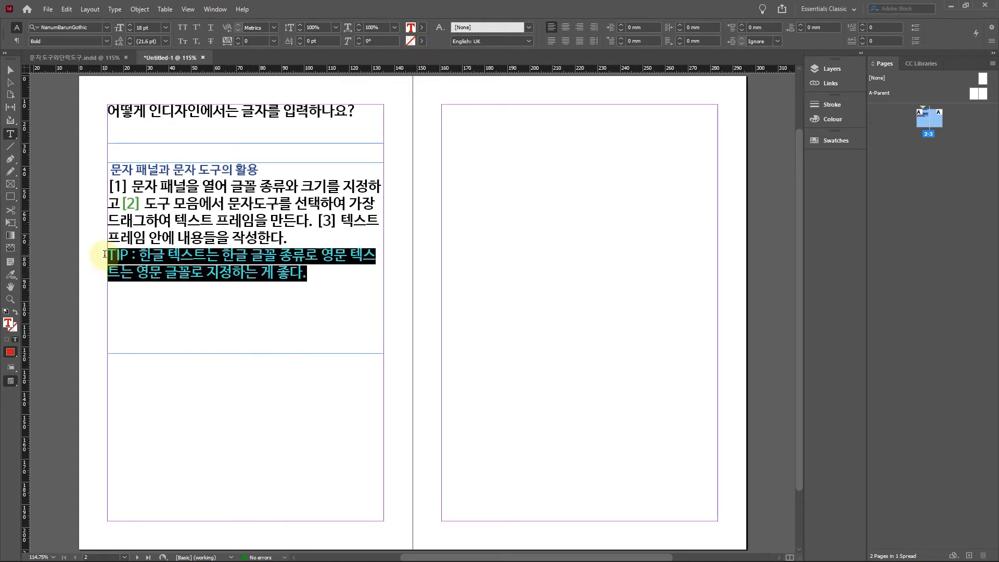
pyautogui.click(422, 41)
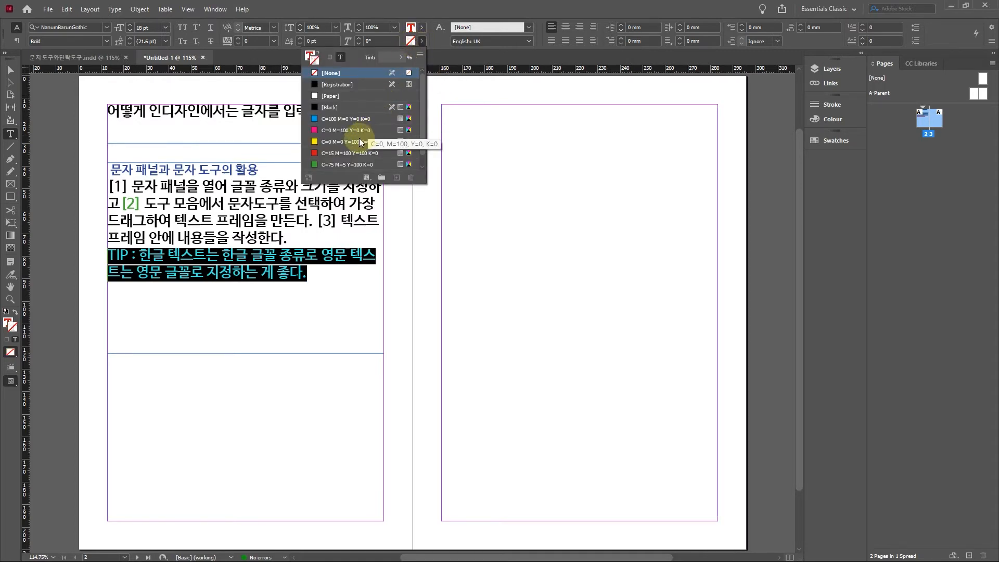
pyautogui.click(315, 141)
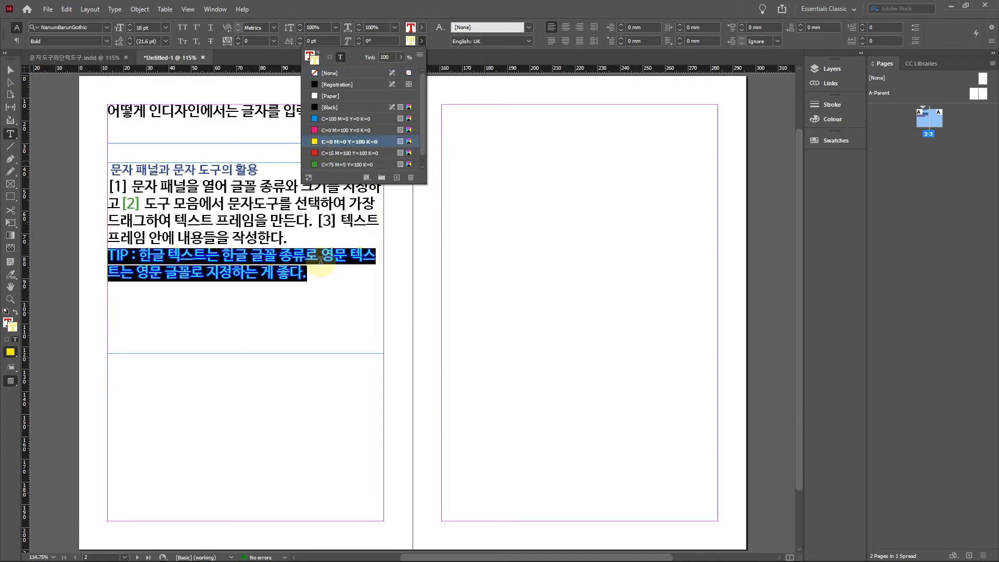
pyautogui.click(319, 282)
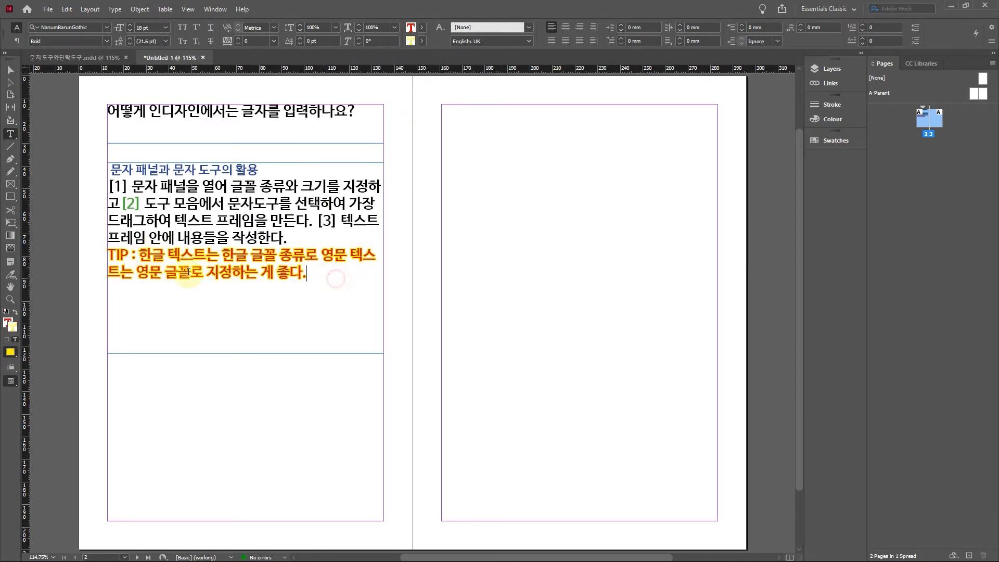
# Step: Undo the yellow stroke on the TIP paragraph and deselect the text
pyautogui.moveTo(331, 280); pyautogui.dragTo(88, 249)
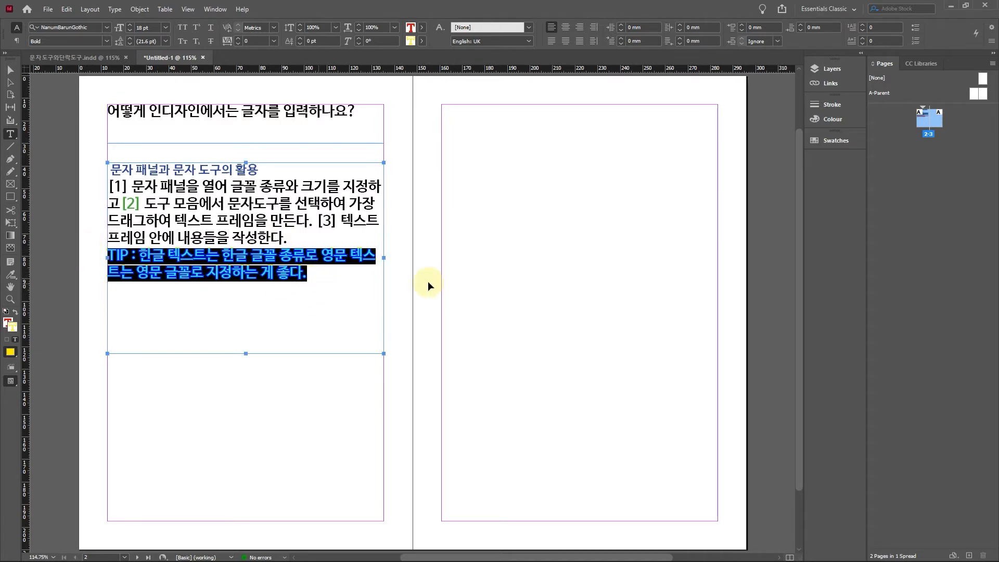
pyautogui.hotkey('ctrl', 'z')
pyautogui.click(335, 273)
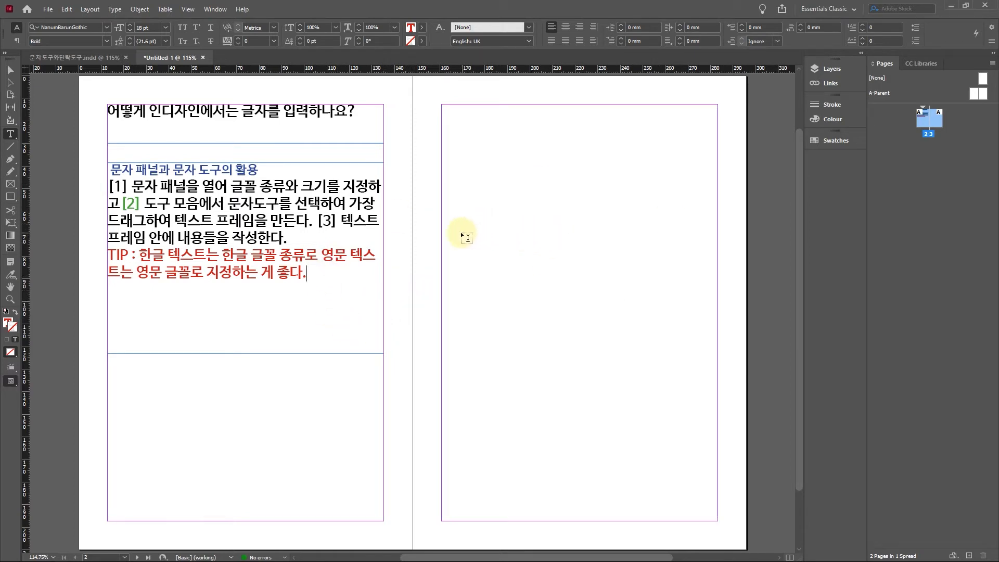
# Step: Open the Character panel and, with nothing selected, set the default font to Yanolja Yache
pyautogui.click(216, 8)
pyautogui.moveTo(339, 300)
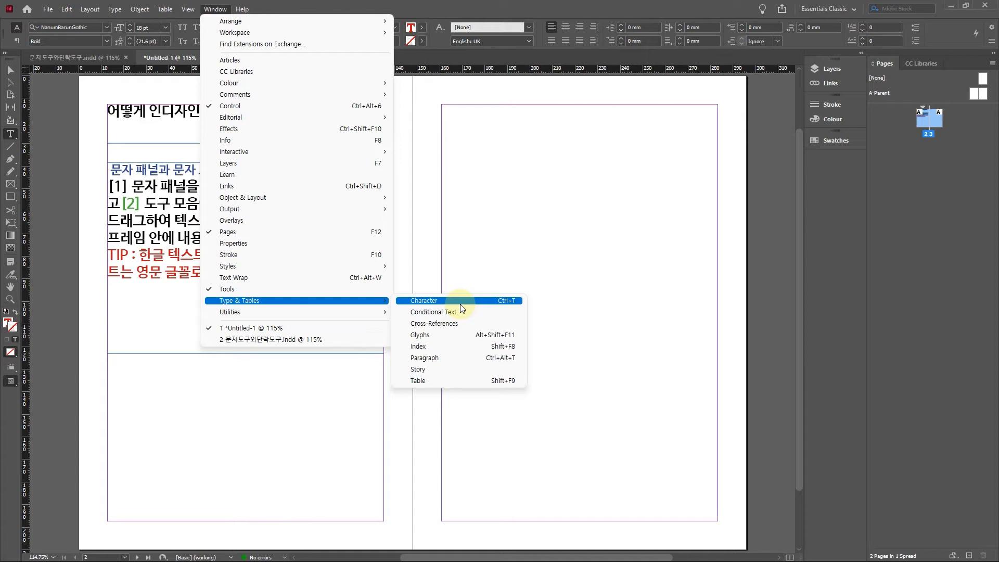
pyautogui.click(459, 304)
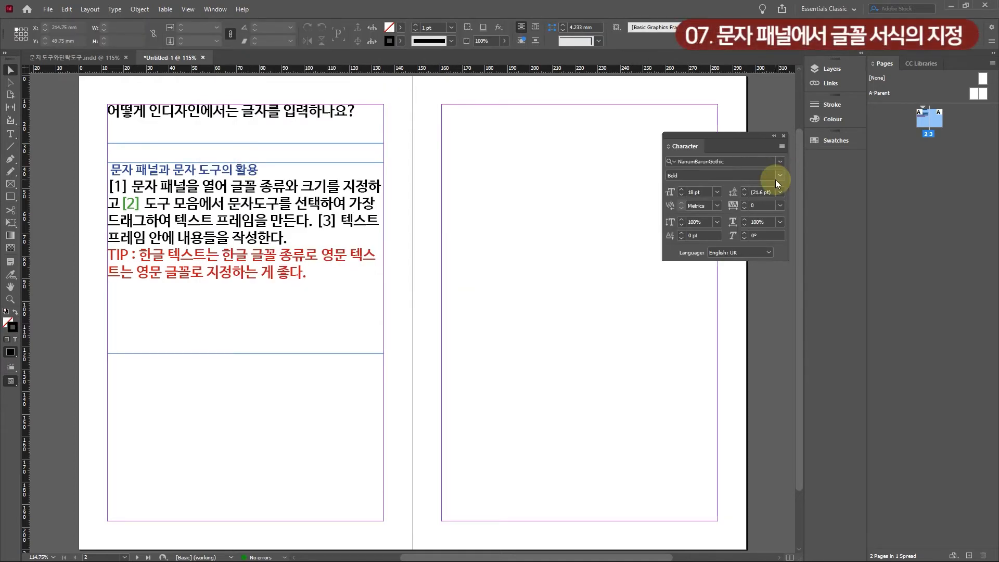
pyautogui.click(780, 161)
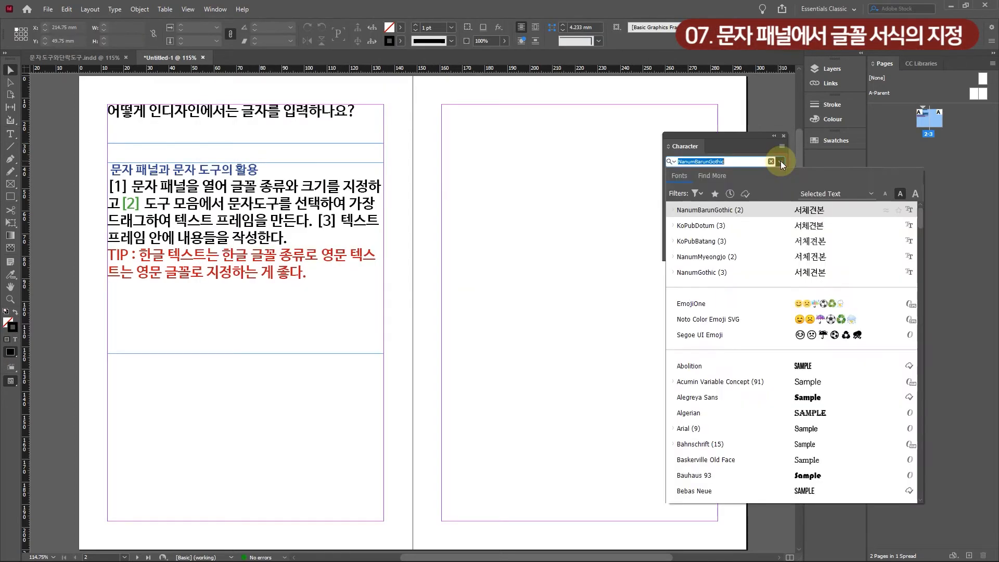
pyautogui.moveTo(920, 218); pyautogui.dragTo(907, 468)
pyautogui.scroll(-1, 906, 468)
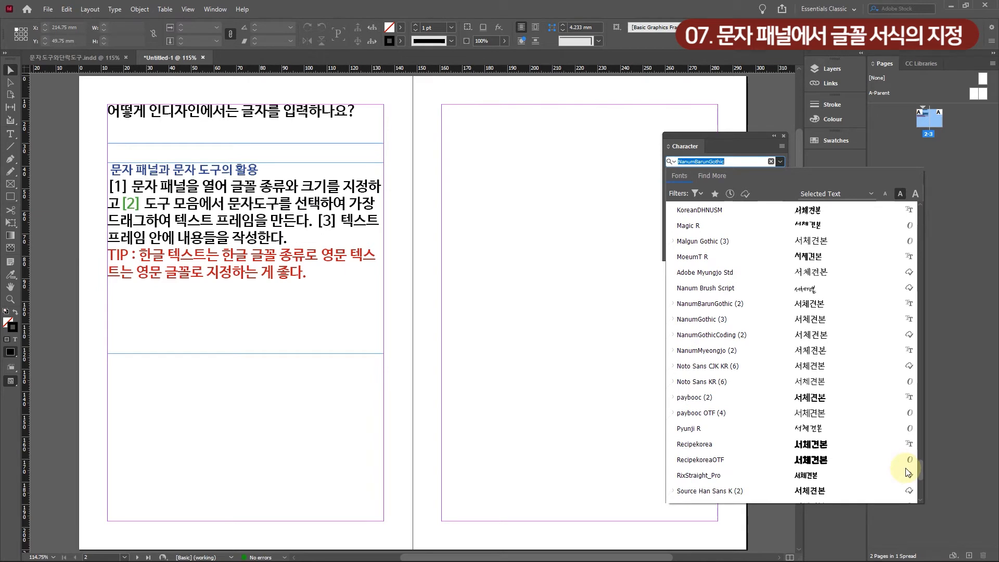
pyautogui.scroll(-1, 906, 468)
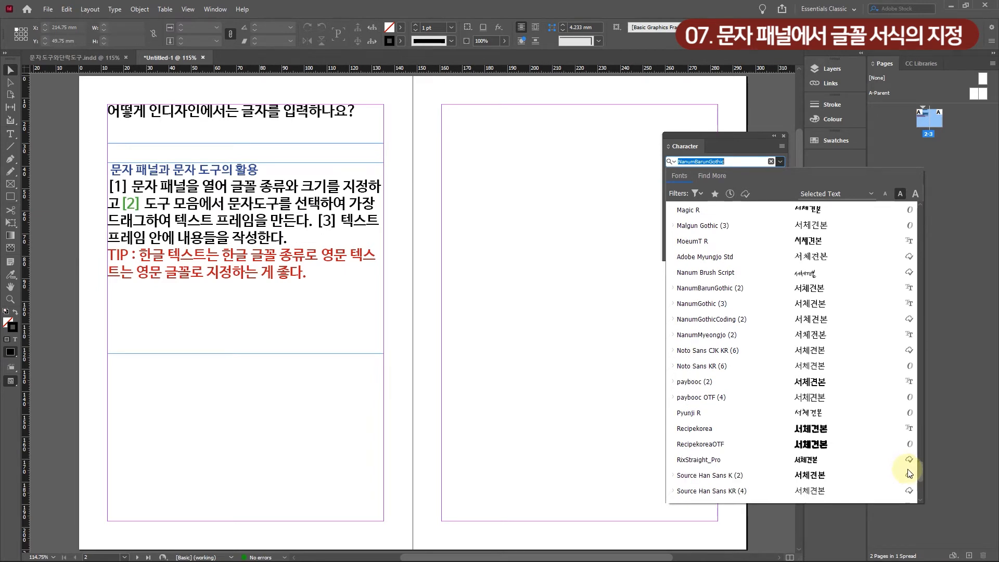
pyautogui.scroll(-1, 909, 473)
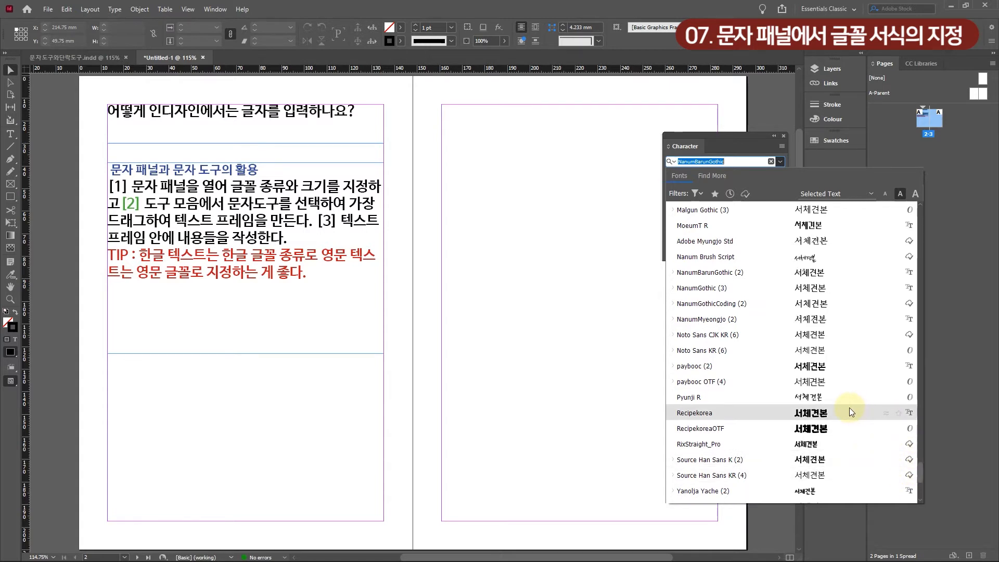
pyautogui.scroll(-2, 884, 458)
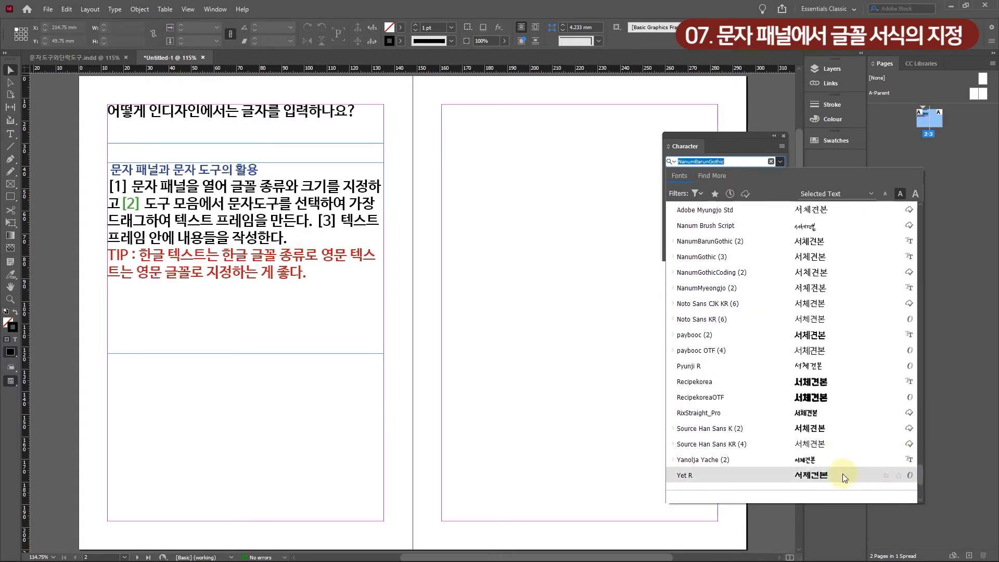
pyautogui.click(741, 460)
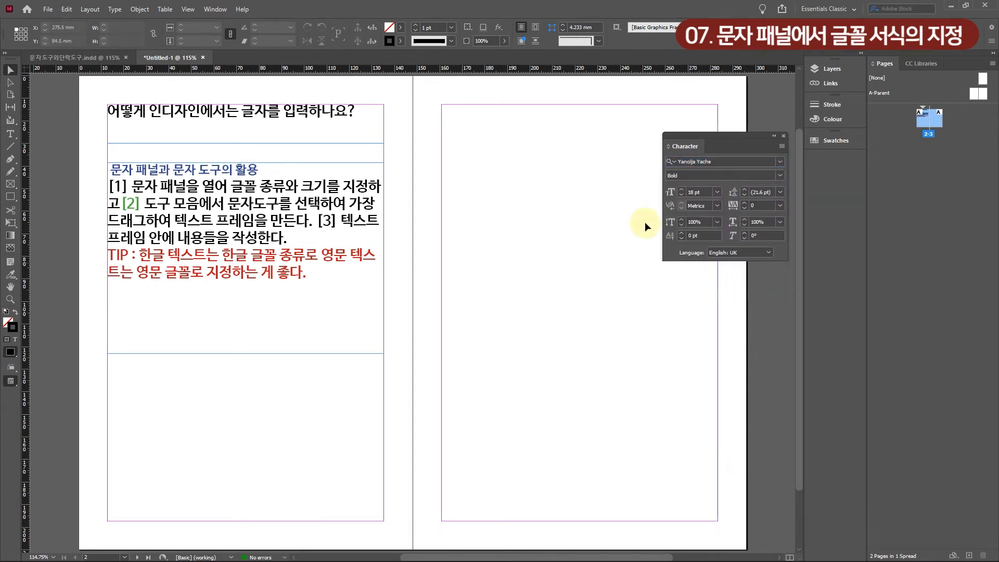
# Step: Set the default font size for new text to 30 pt with nothing selected
pyautogui.click(682, 189)
pyautogui.click(682, 190)
pyautogui.click(682, 194)
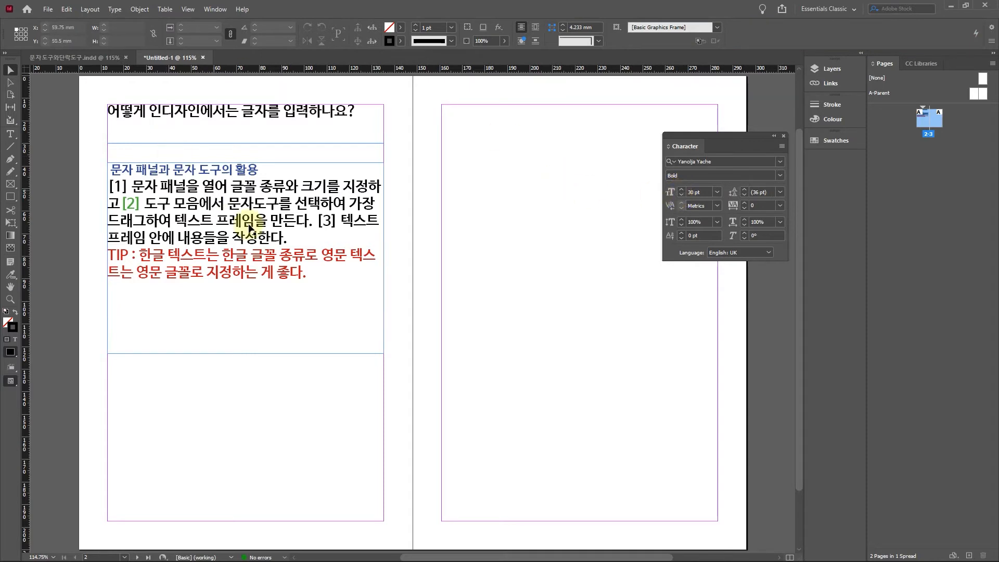
# Step: Draw a text frame in the middle of the right-hand page and enter "야놀자체" in it
pyautogui.click(10, 134)
pyautogui.moveTo(465, 232); pyautogui.dragTo(676, 331)
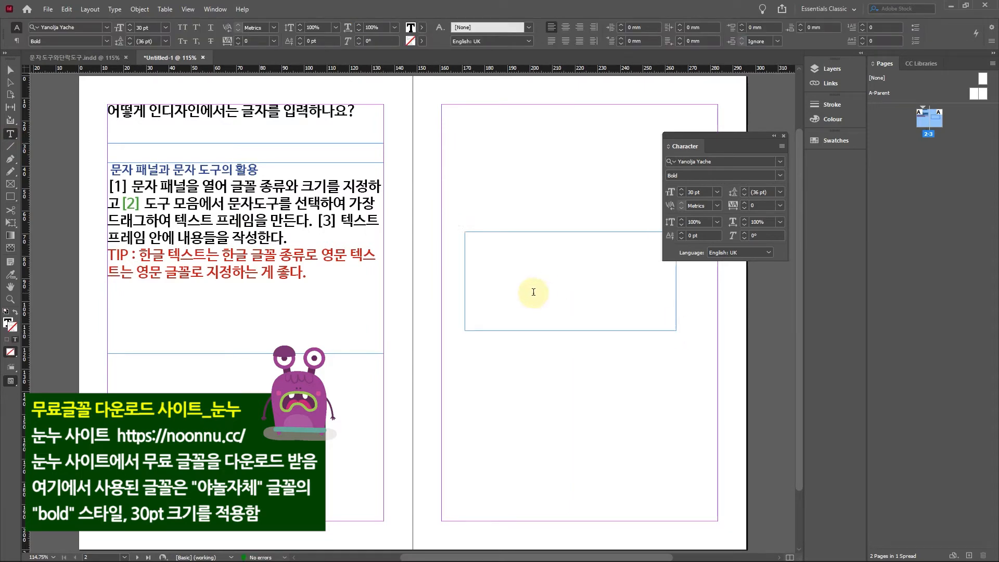
pyautogui.write('야놀')
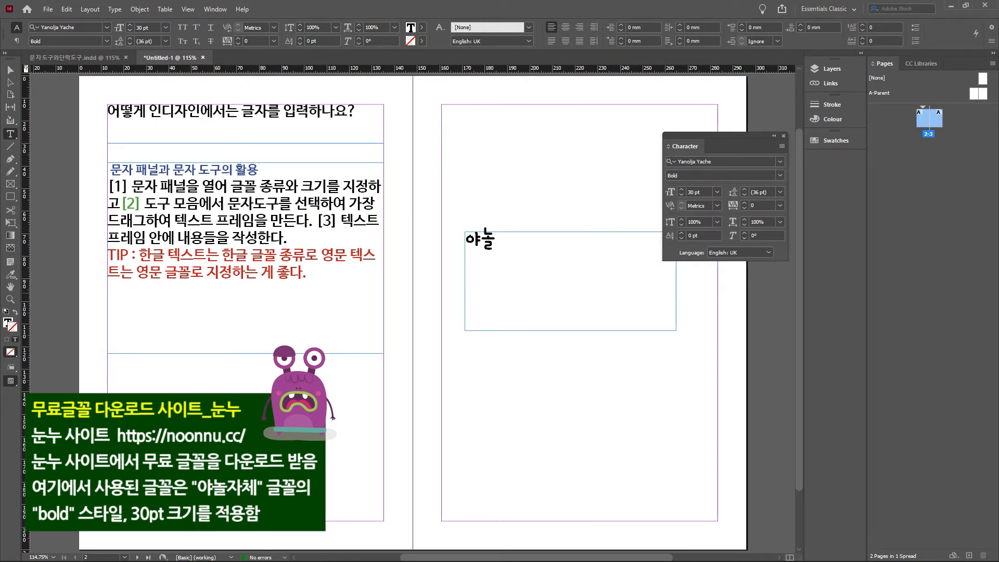
pyautogui.write('자체')
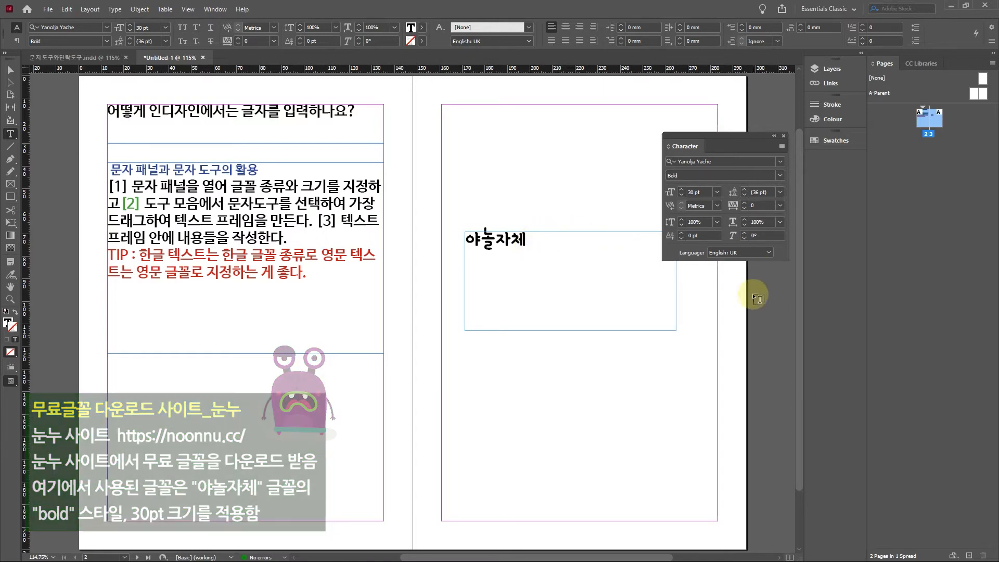
# Step: Select the body text numbered [1] to [3] and preview it in KoPubDotum, KoPubBatang, NanumMyeongjo and NanumGothic
pyautogui.click(167, 221)
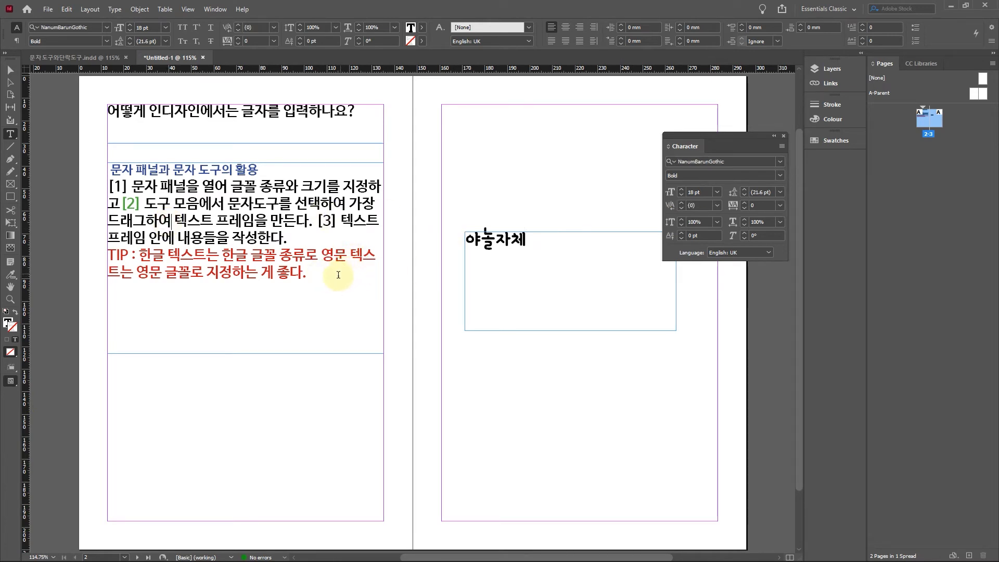
pyautogui.moveTo(300, 239); pyautogui.dragTo(110, 178)
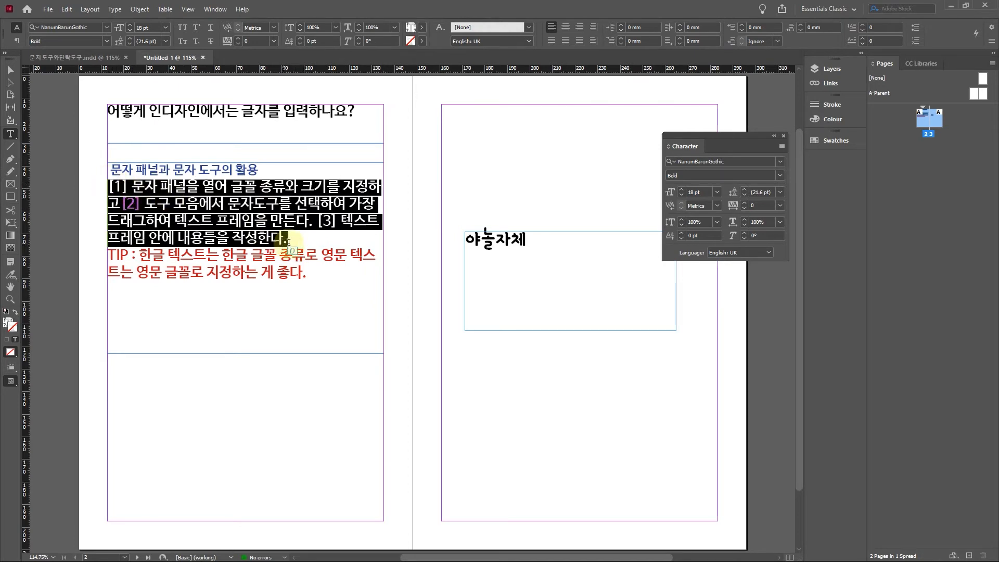
pyautogui.click(781, 161)
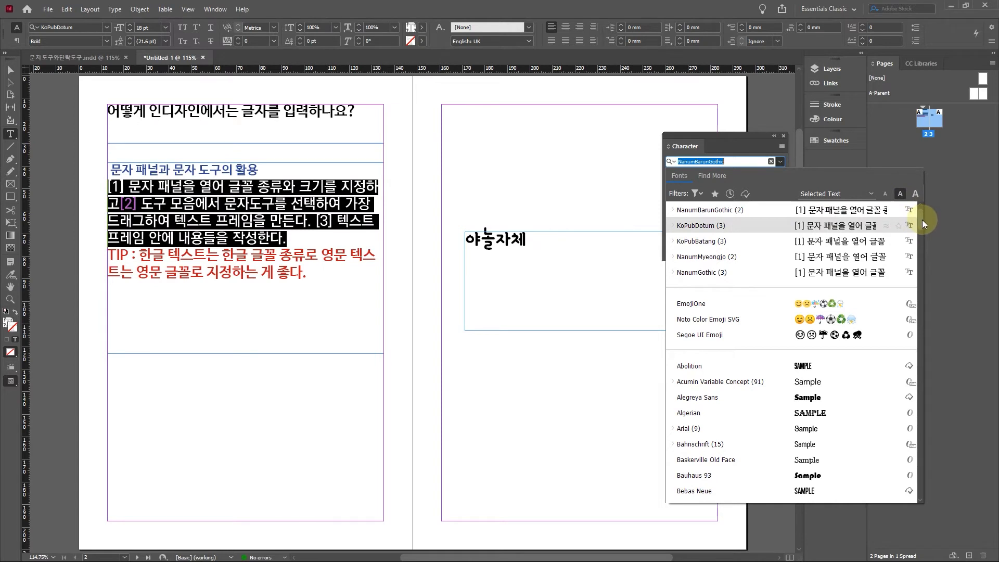
pyautogui.scroll(-1, 922, 221)
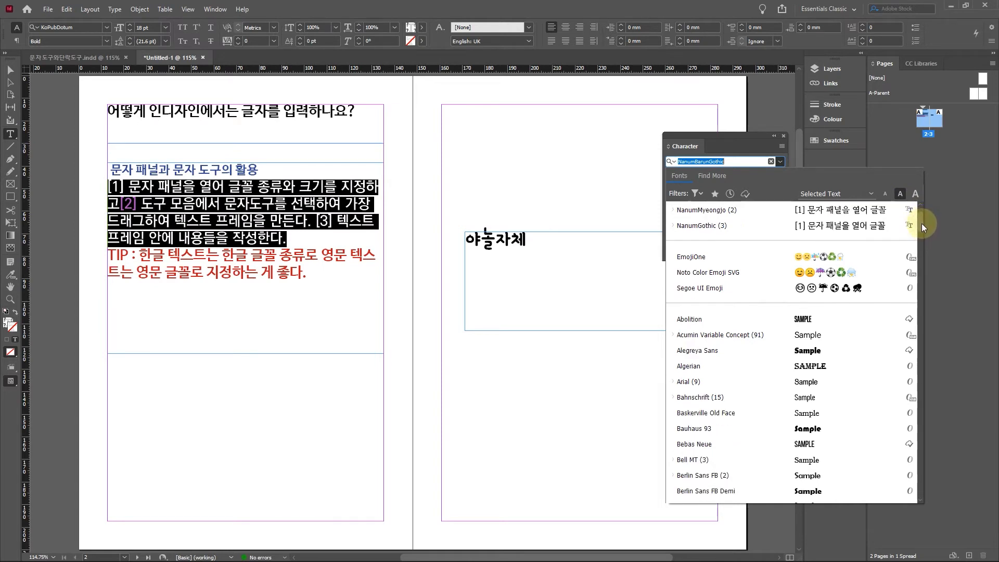
pyautogui.scroll(1, 919, 220)
pyautogui.scroll(-1, 920, 220)
pyautogui.scroll(2, 920, 220)
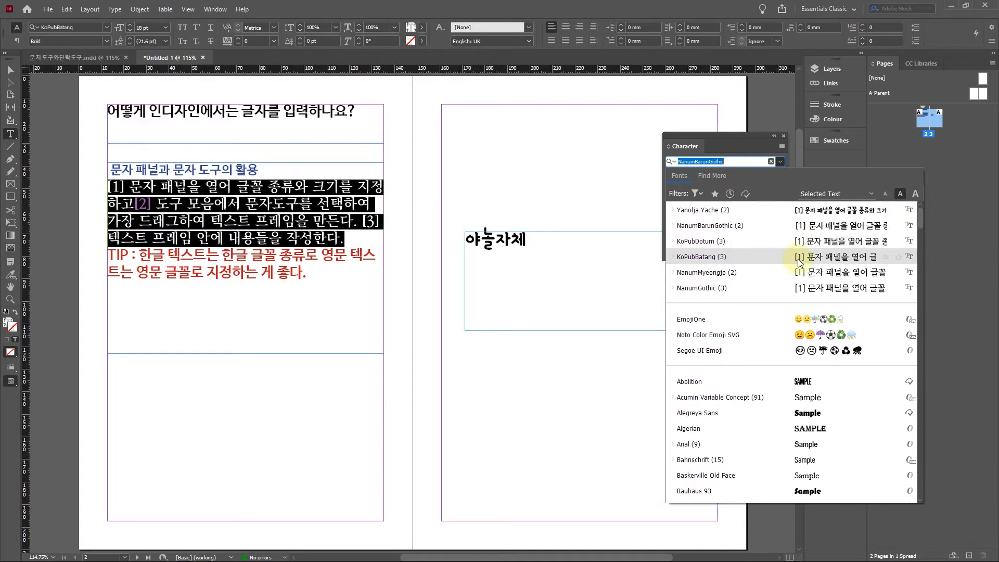
pyautogui.press('Down')
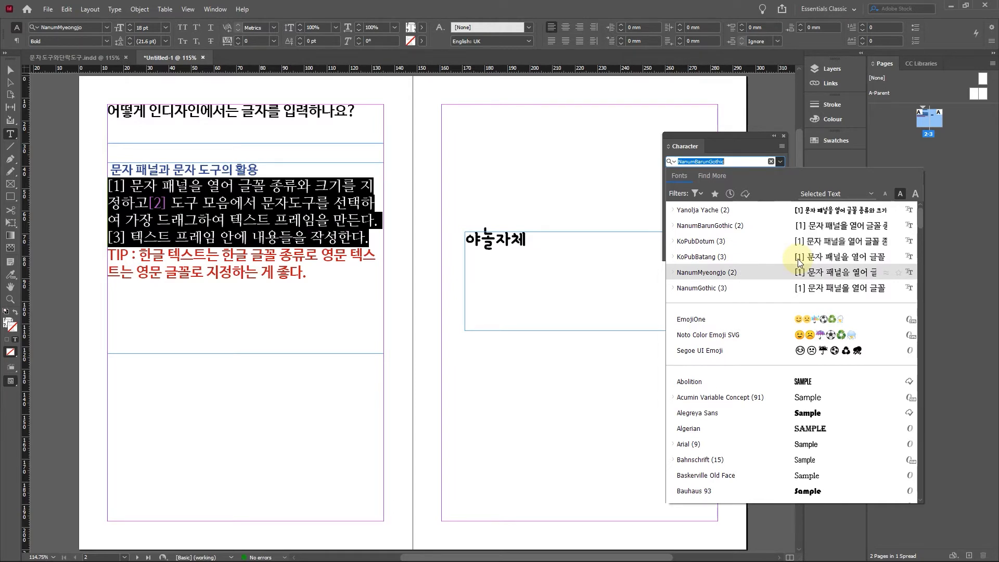
pyautogui.press('Down')
pyautogui.press('Up')
pyautogui.press('Up')
pyautogui.press('Up')
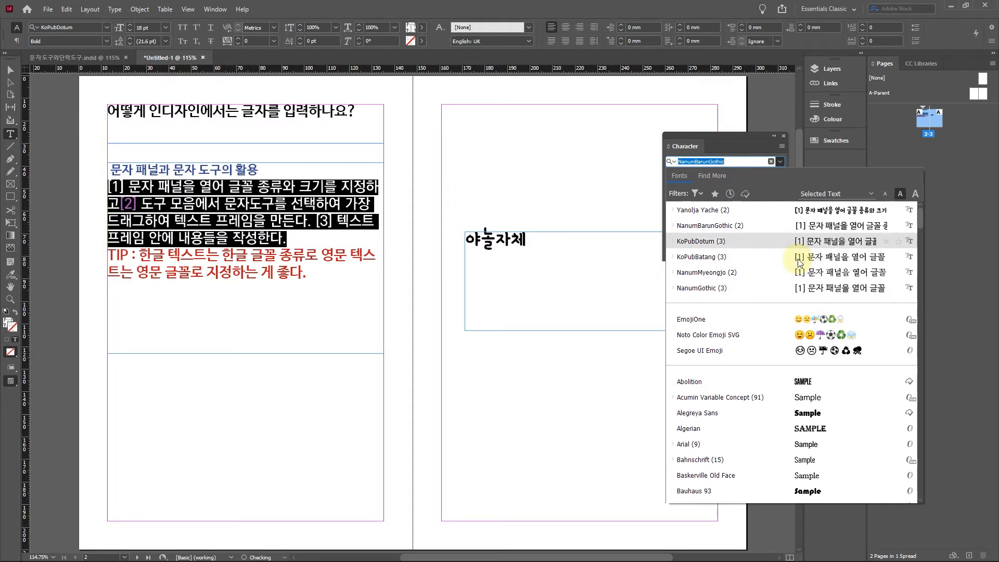
# Step: Preview the selected body text [1] to [3] in the remaining listed fonts, through the Latin, Japanese and Chinese groups to Korean fonts such as Black Han Sans
pyautogui.press('Down')
pyautogui.press('Down')
pyautogui.press('Down')
pyautogui.press('Down')
pyautogui.press('Down')
pyautogui.press('Down')
pyautogui.press('Down')
pyautogui.press('Down')
pyautogui.press('Down')
pyautogui.press('Down')
pyautogui.press('Down')
pyautogui.press('Down')
pyautogui.press('Down')
pyautogui.press('Down')
pyautogui.press('Down')
pyautogui.press('Down')
pyautogui.press('Down')
pyautogui.press('Down')
pyautogui.press('Down')
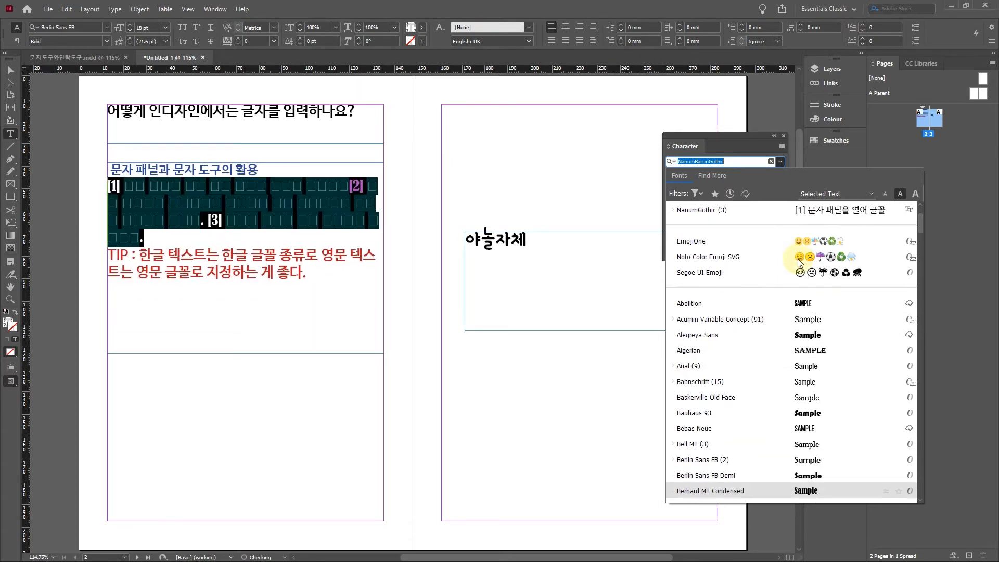
pyautogui.press('Down')
pyautogui.press('Down')
pyautogui.press('Down')
pyautogui.press('Down')
pyautogui.press('Down')
pyautogui.press('Down')
pyautogui.press('Down')
pyautogui.press('Down')
pyautogui.press('Down')
pyautogui.press('Down')
pyautogui.press('Down')
pyautogui.press('Down')
pyautogui.press('Down')
pyautogui.press('Down')
pyautogui.press('Down')
pyautogui.press('Down')
pyautogui.press('Down')
pyautogui.press('Down')
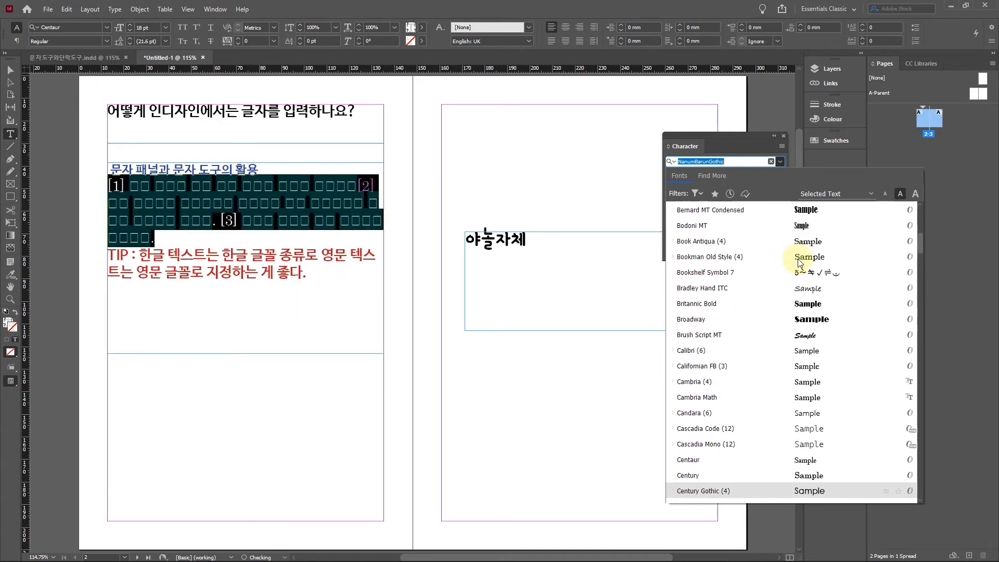
pyautogui.press('Down')
pyautogui.press('Down')
pyautogui.press('Down')
pyautogui.press('Down')
pyautogui.press('Down')
pyautogui.press('Down')
pyautogui.press('Down')
pyautogui.press('Down')
pyautogui.press('Down')
pyautogui.press('Down')
pyautogui.press('Down')
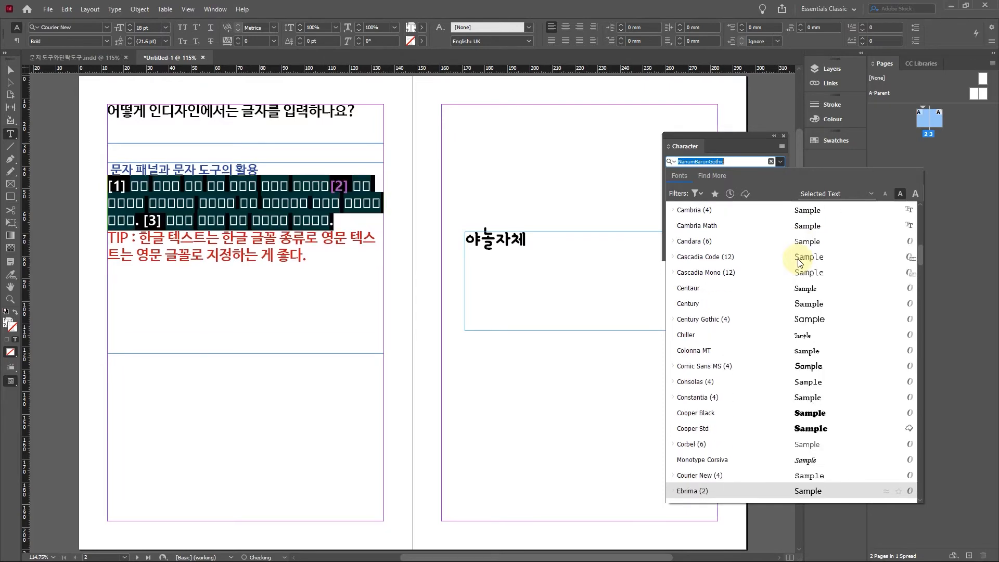
pyautogui.press('Down')
pyautogui.press('Down')
pyautogui.press('Down')
pyautogui.press('Down')
pyautogui.press('Down')
pyautogui.press('Down')
pyautogui.press('Down')
pyautogui.press('Down')
pyautogui.press('Down')
pyautogui.press('Down')
pyautogui.press('Down')
pyautogui.press('Down')
pyautogui.press('Down')
pyautogui.press('Down')
pyautogui.press('Down')
pyautogui.press('Down')
pyautogui.press('Down')
pyautogui.press('Down')
pyautogui.press('Down')
pyautogui.press('Down')
pyautogui.press('Down')
pyautogui.press('Down')
pyautogui.press('Down')
pyautogui.press('Down')
pyautogui.press('Down')
pyautogui.press('Down')
pyautogui.press('Down')
pyautogui.press('Down')
pyautogui.press('Down')
pyautogui.press('Down')
pyautogui.press('Down')
pyautogui.press('Down')
pyautogui.press('Down')
pyautogui.press('Down')
pyautogui.press('Down')
pyautogui.press('Down')
pyautogui.press('Down')
pyautogui.press('Down')
pyautogui.press('Down')
pyautogui.press('Down')
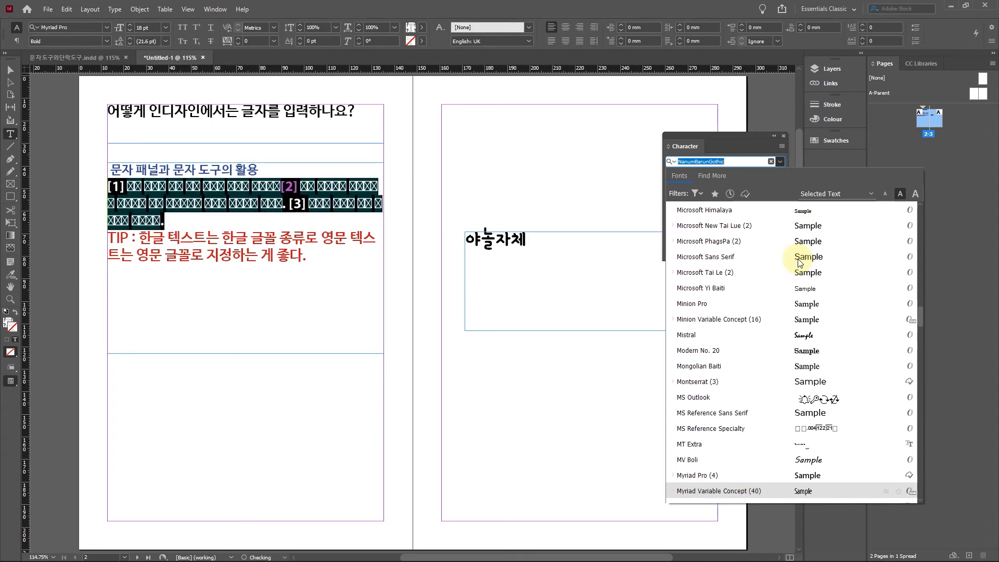
pyautogui.press('Down')
pyautogui.press('Down')
pyautogui.press('Down')
pyautogui.press('Down')
pyautogui.press('Down')
pyautogui.press('Down')
pyautogui.press('Down')
pyautogui.press('Down')
pyautogui.press('Down')
pyautogui.press('Down')
pyautogui.press('Down')
pyautogui.press('Down')
pyautogui.press('Down')
pyautogui.press('Down')
pyautogui.press('Down')
pyautogui.press('Down')
pyautogui.press('Down')
pyautogui.press('Down')
pyautogui.press('Down')
pyautogui.press('Down')
pyautogui.press('Down')
pyautogui.press('Down')
pyautogui.press('Down')
pyautogui.press('Down')
pyautogui.press('Down')
pyautogui.press('Down')
pyautogui.press('Down')
pyautogui.press('Down')
pyautogui.press('Down')
pyautogui.press('Down')
pyautogui.press('Down')
pyautogui.press('Down')
pyautogui.press('Down')
pyautogui.press('Down')
pyautogui.press('Down')
pyautogui.press('Down')
pyautogui.press('Down')
pyautogui.press('Down')
pyautogui.press('Down')
pyautogui.press('Down')
pyautogui.press('Down')
pyautogui.press('Down')
pyautogui.press('Down')
pyautogui.press('Down')
pyautogui.press('Down')
pyautogui.press('Down')
pyautogui.press('Down')
pyautogui.press('Down')
pyautogui.press('Down')
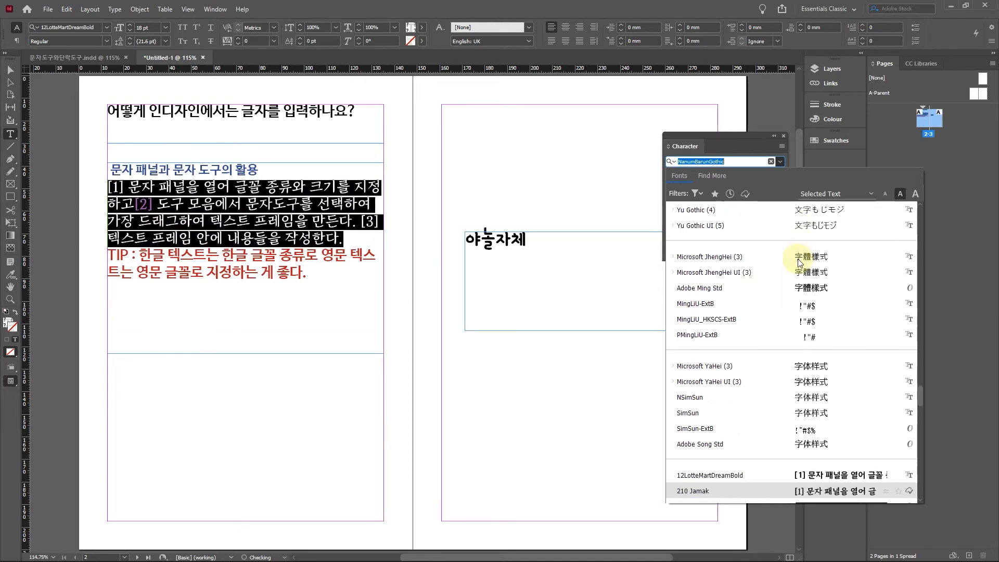
pyautogui.press('Down')
pyautogui.press('Down')
pyautogui.press('Down')
pyautogui.press('Down')
pyautogui.press('Down')
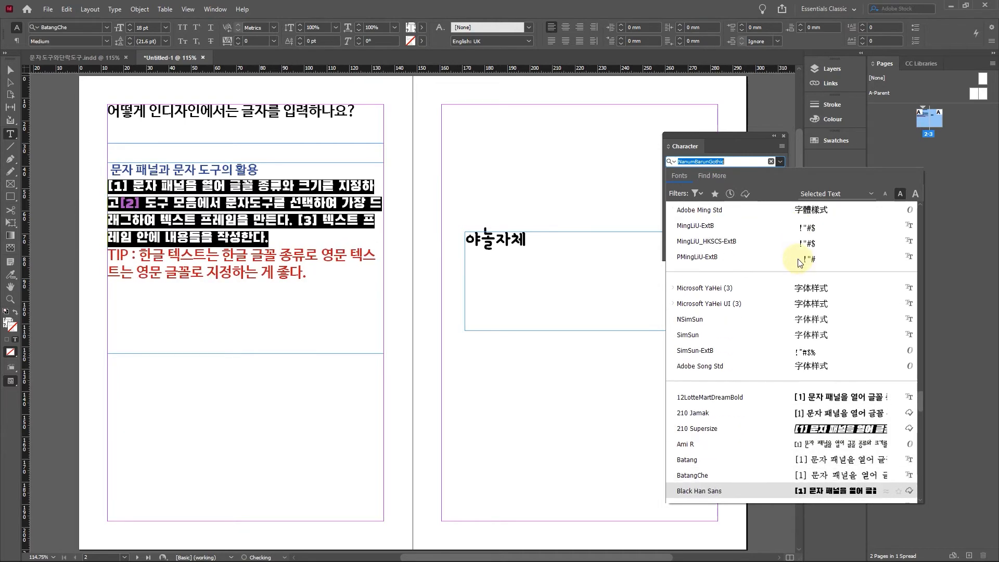
pyautogui.press('Down')
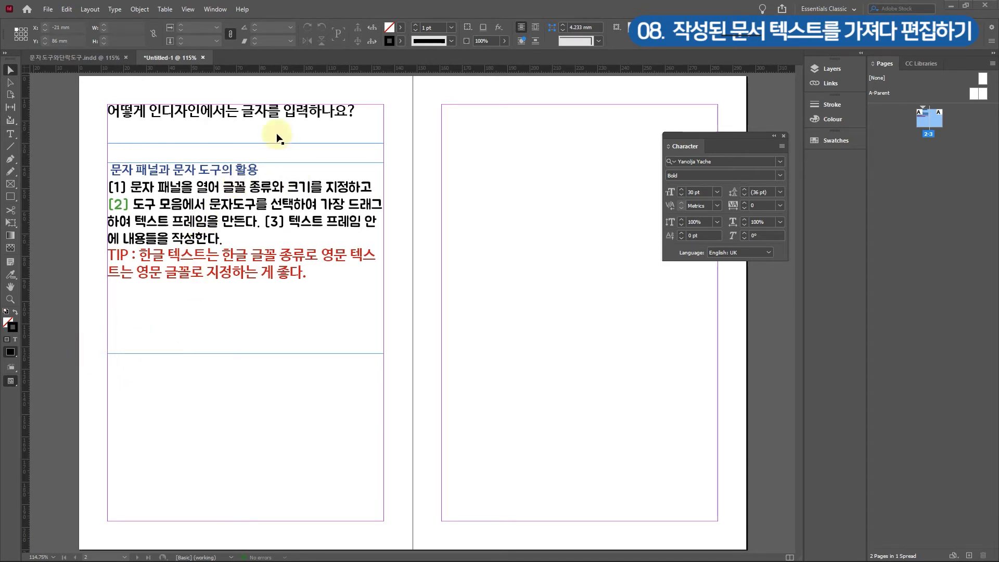
# Step: Duplicate the heading text frame from the left-hand page and align the copy with the top margin of the right-hand page
pyautogui.click(265, 115)
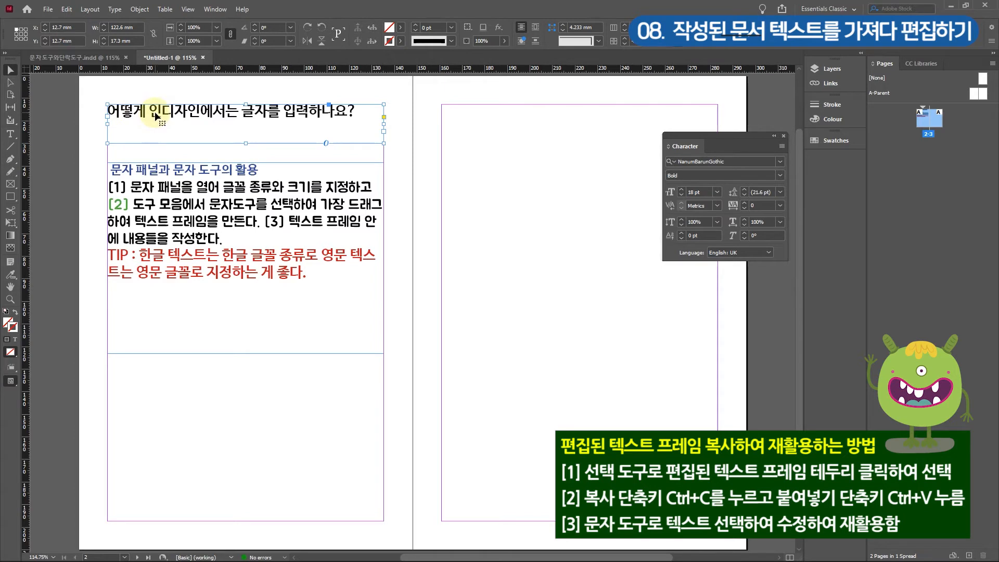
pyautogui.click(476, 194)
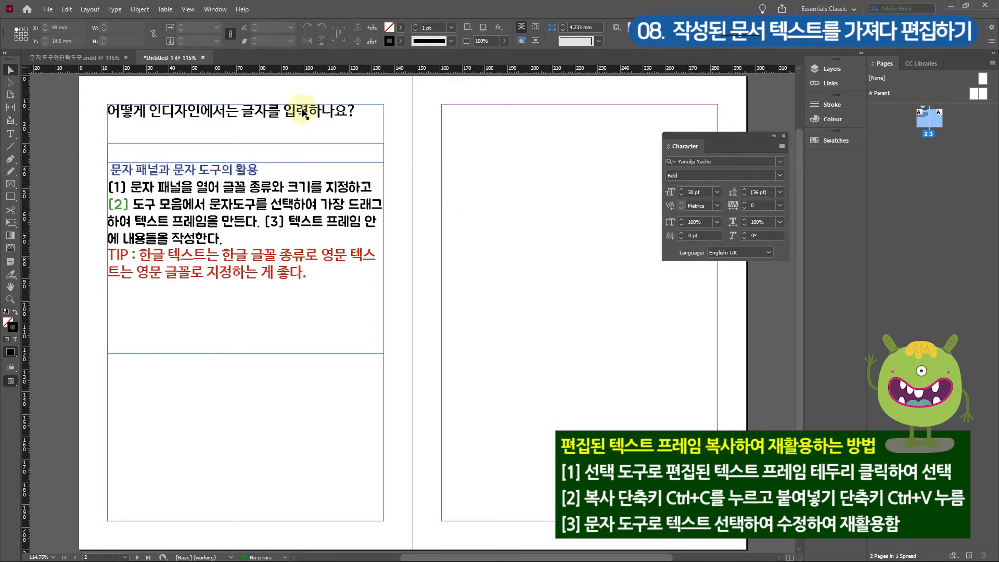
pyautogui.click(223, 116)
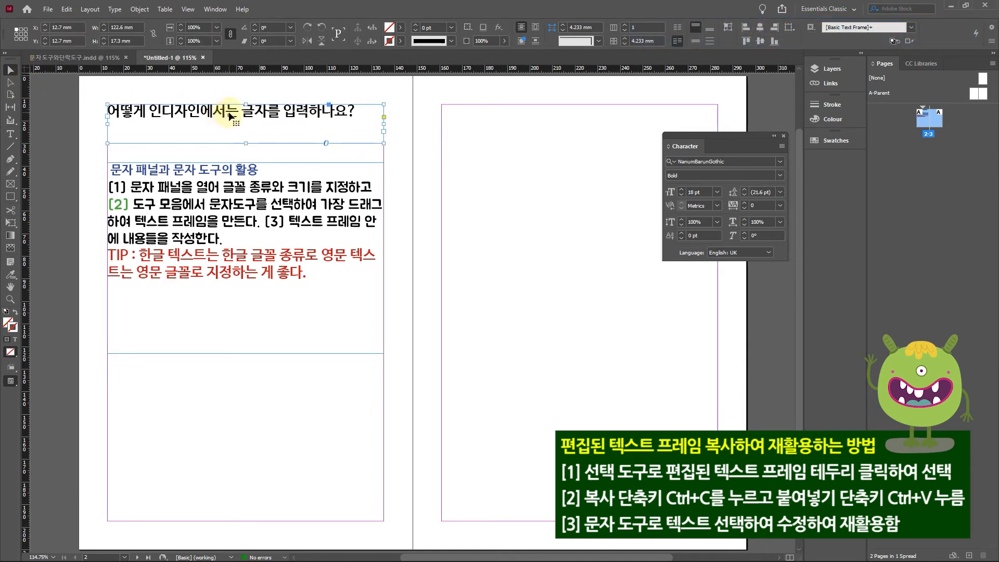
pyautogui.click(534, 199)
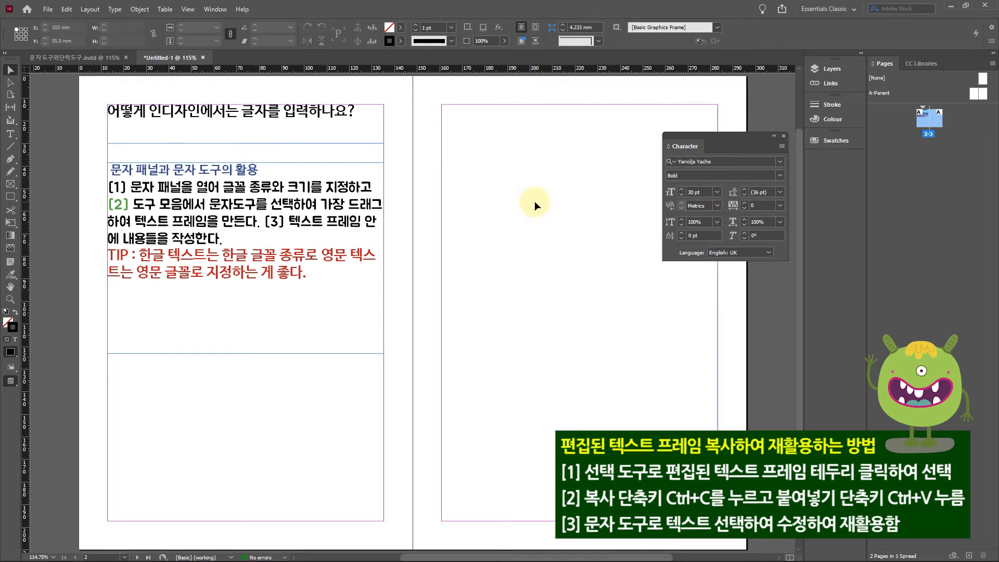
pyautogui.hotkey('ctrl', 'v')
pyautogui.moveTo(456, 301); pyautogui.dragTo(624, 114)
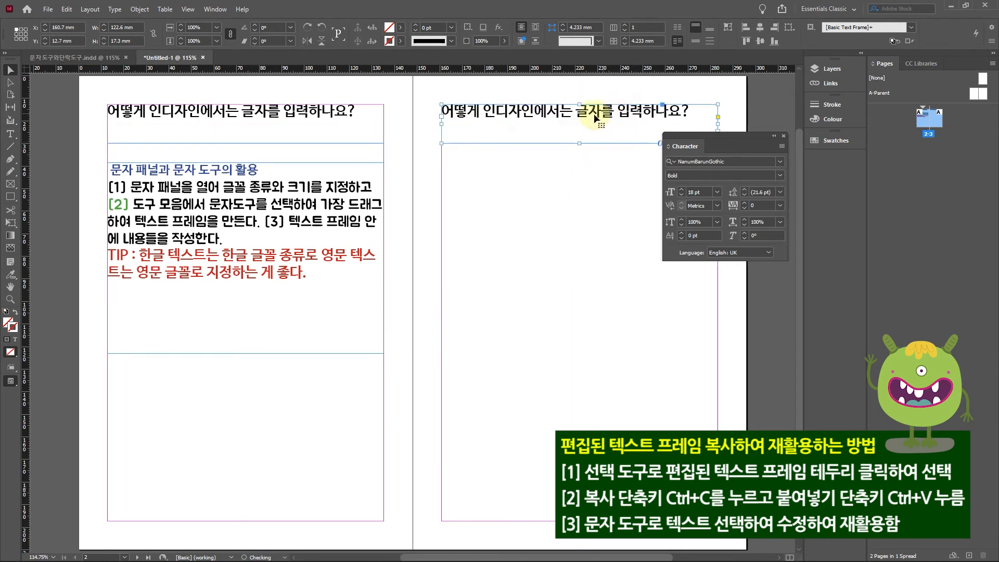
# Step: Replace the copied heading's text with "인연" and "피천득", separated by two tabs
pyautogui.doubleClick(456, 112)
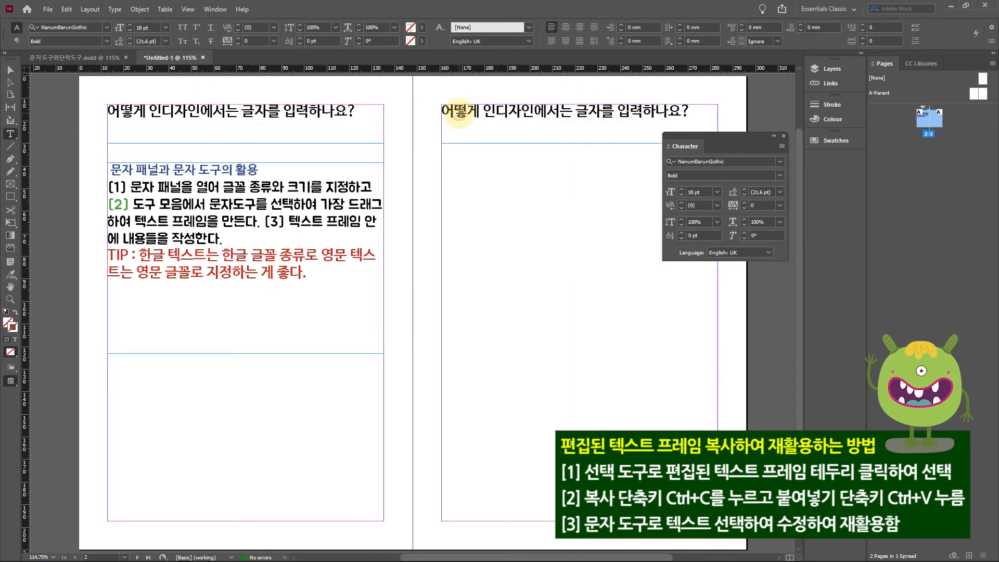
pyautogui.moveTo(703, 111); pyautogui.dragTo(427, 111)
pyautogui.write('인연')
pyautogui.press('Tab')
pyautogui.press('Tab')
pyautogui.write('피천득')
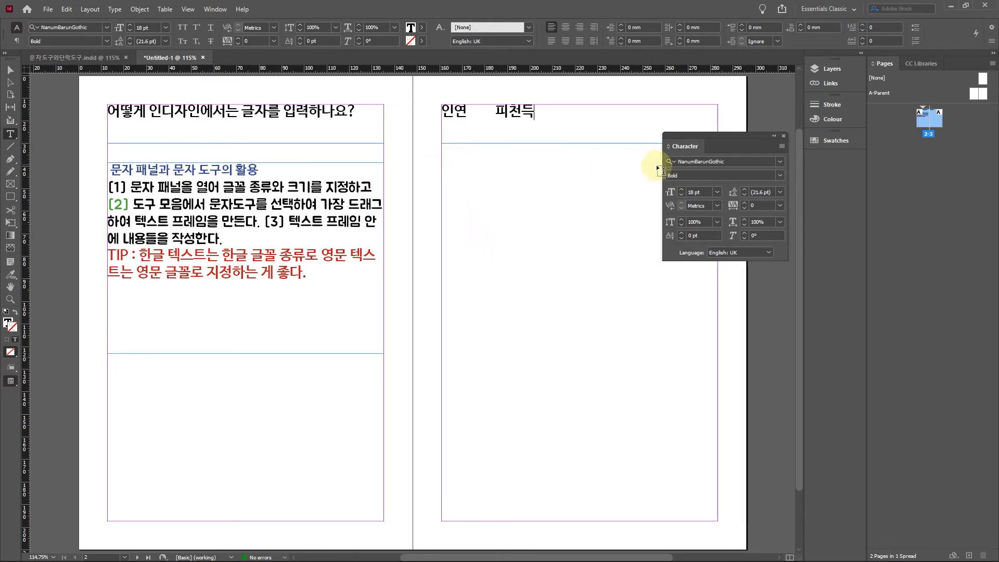
# Step: With no text selected, set the font for new text to NanumBarunGothic in the Regular style
pyautogui.click(448, 179)
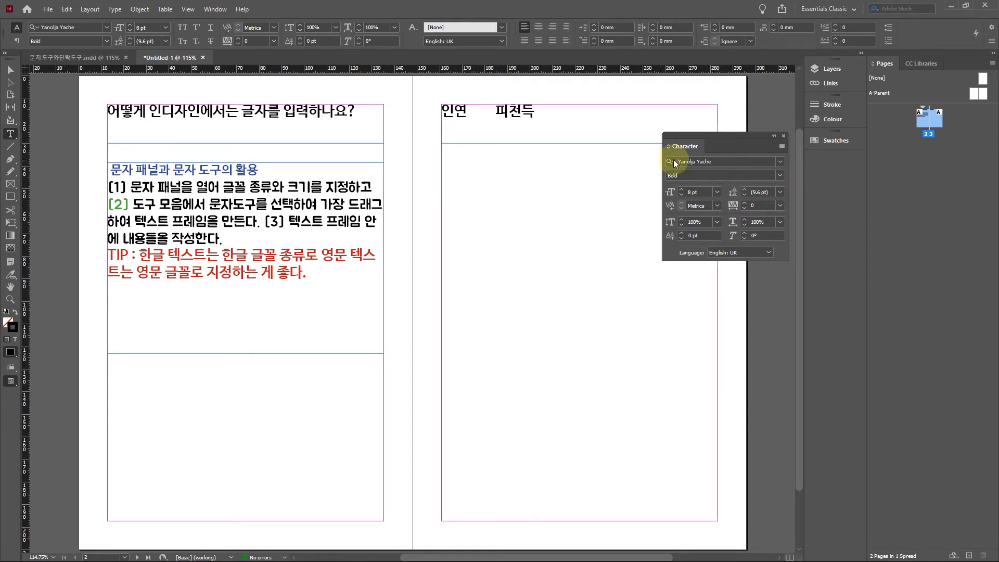
pyautogui.click(779, 162)
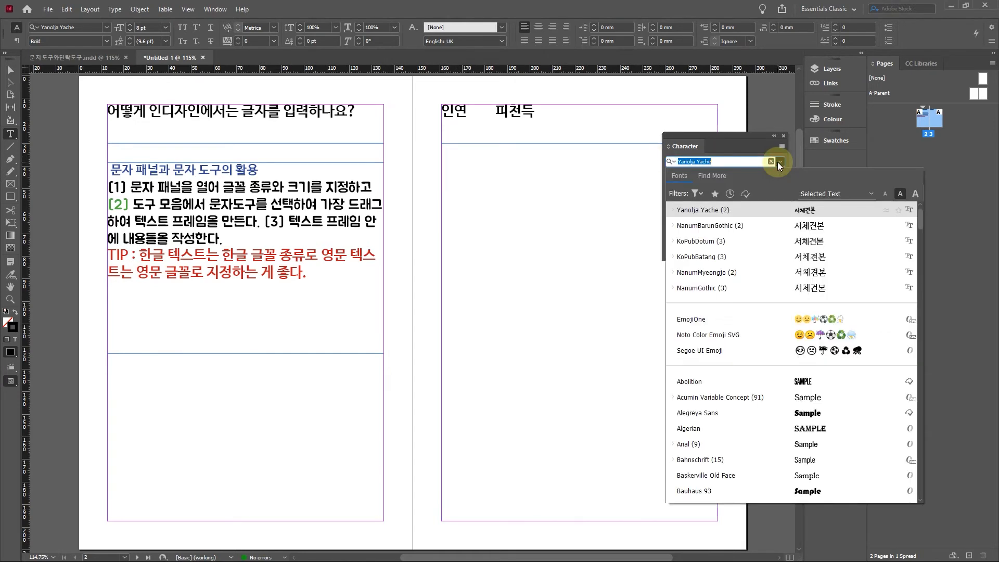
pyautogui.click(730, 227)
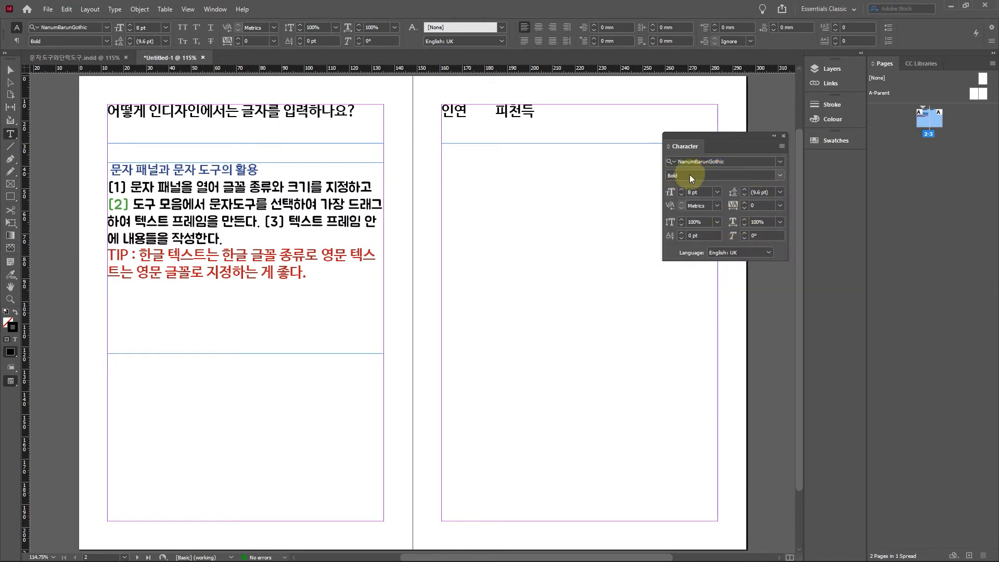
pyautogui.click(776, 174)
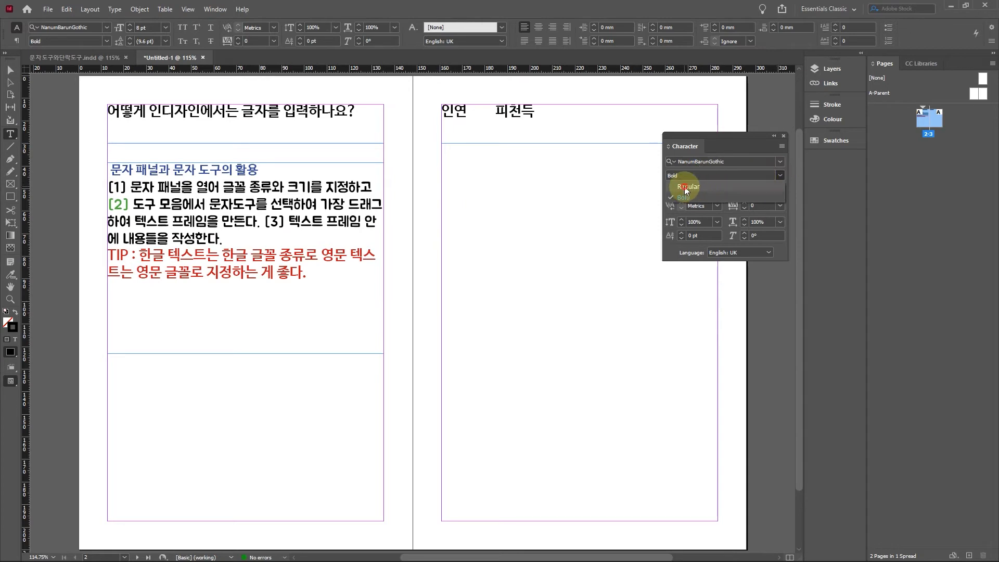
pyautogui.click(685, 186)
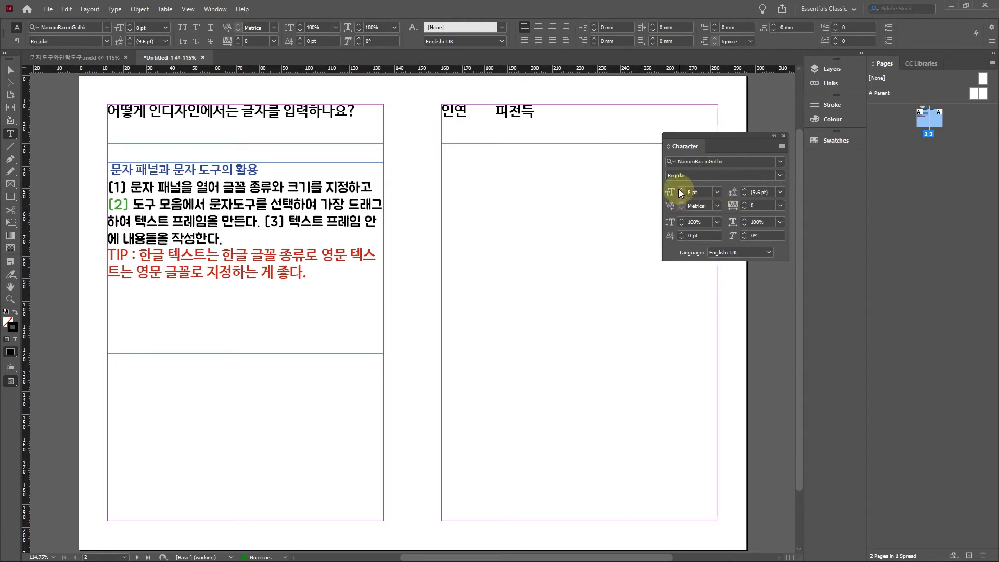
# Step: With the new-text size at 8 pt, draw a text frame about 123 × 159 mm below the right-hand page's heading and paste the copied essay text
pyautogui.click(716, 192)
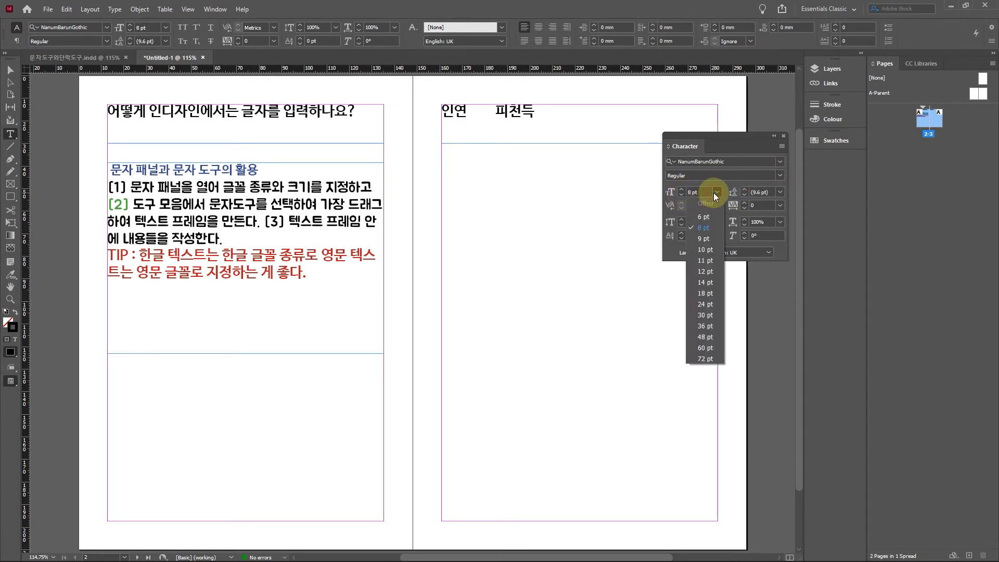
pyautogui.click(698, 227)
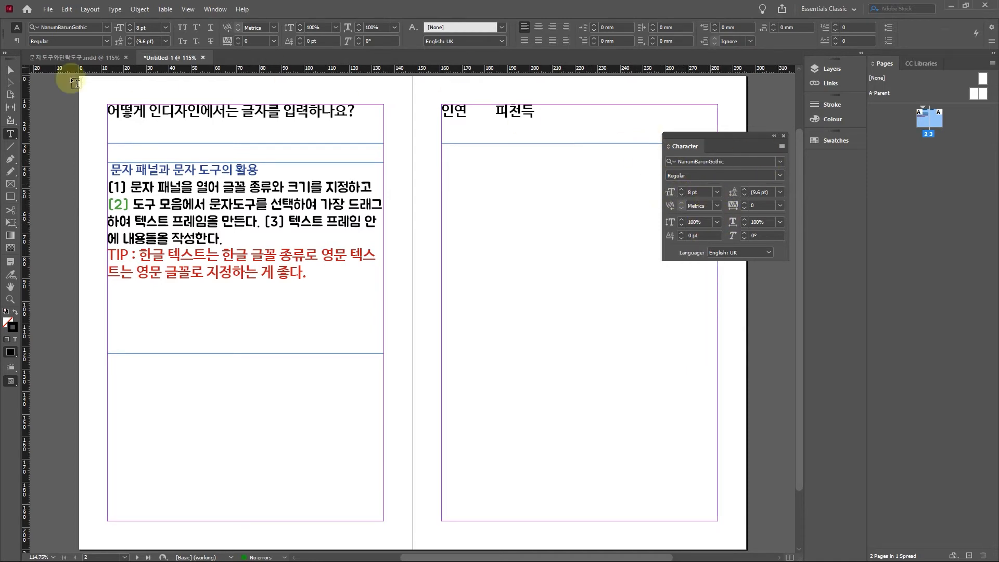
pyautogui.click(11, 134)
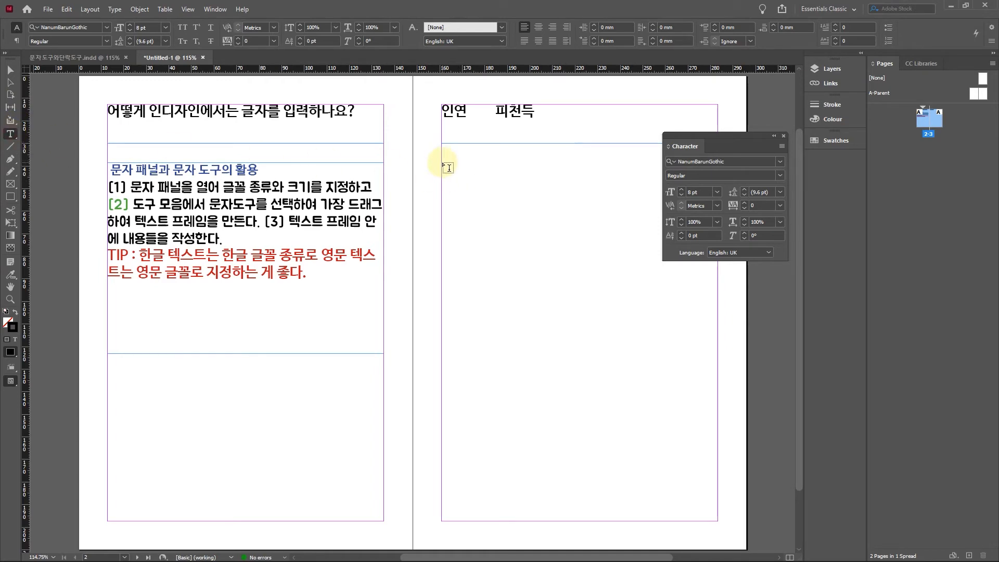
pyautogui.moveTo(442, 163); pyautogui.dragTo(716, 518)
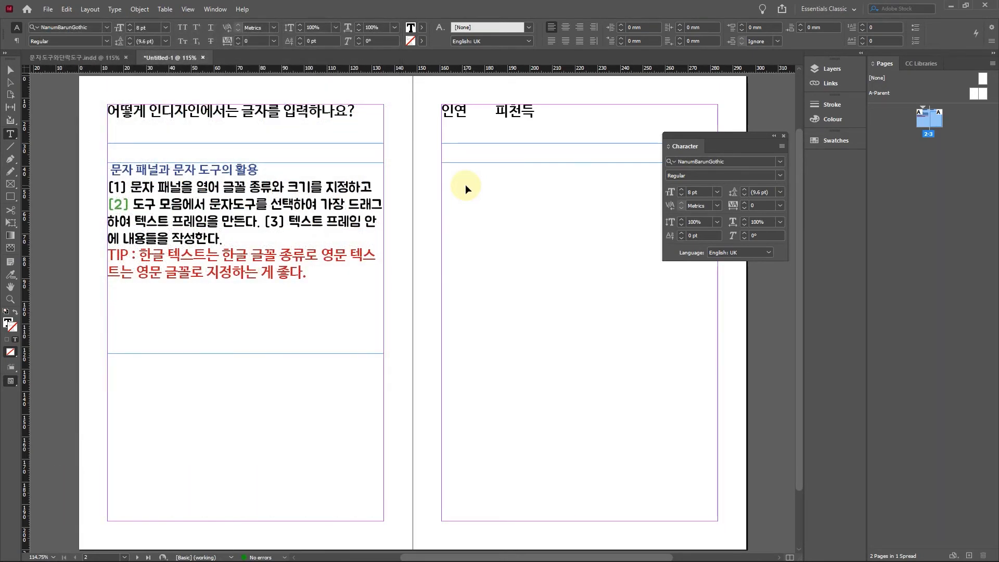
pyautogui.hotkey('ctrl', 'v')
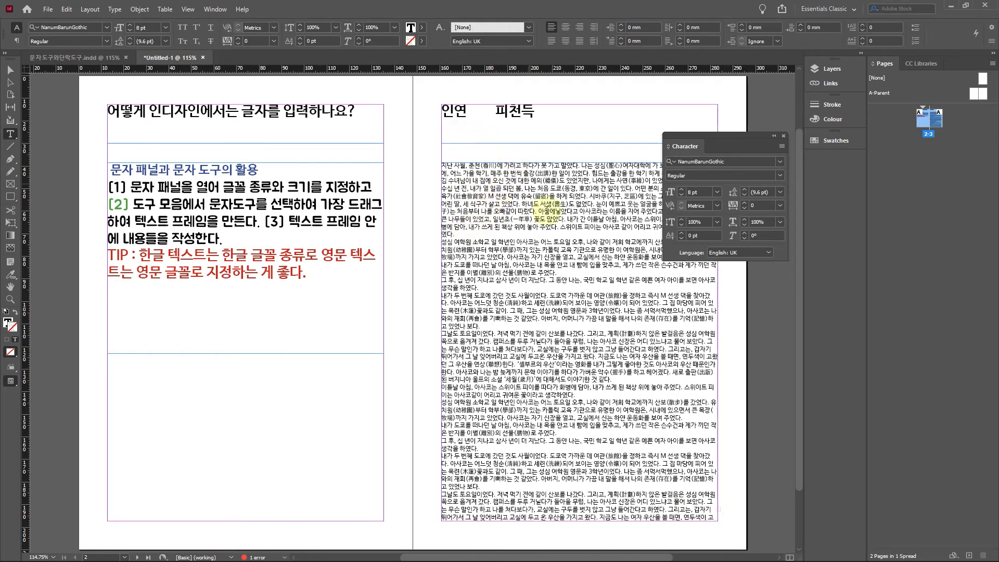
# Step: Select all the essay text, including the overset part, and set its tracking to -10 and leading to 9 pt
pyautogui.click(490, 223)
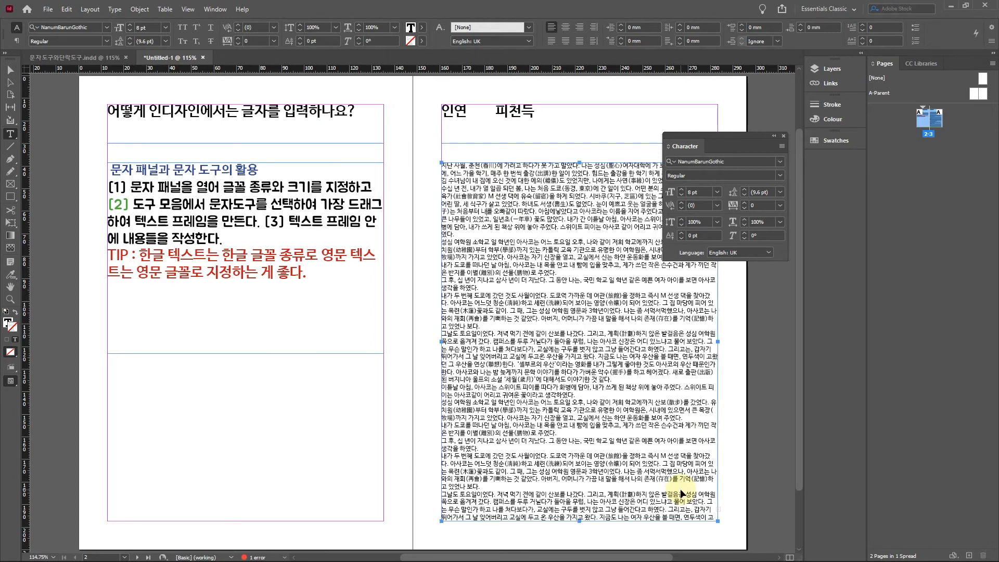
pyautogui.hotkey('ctrl', 'a')
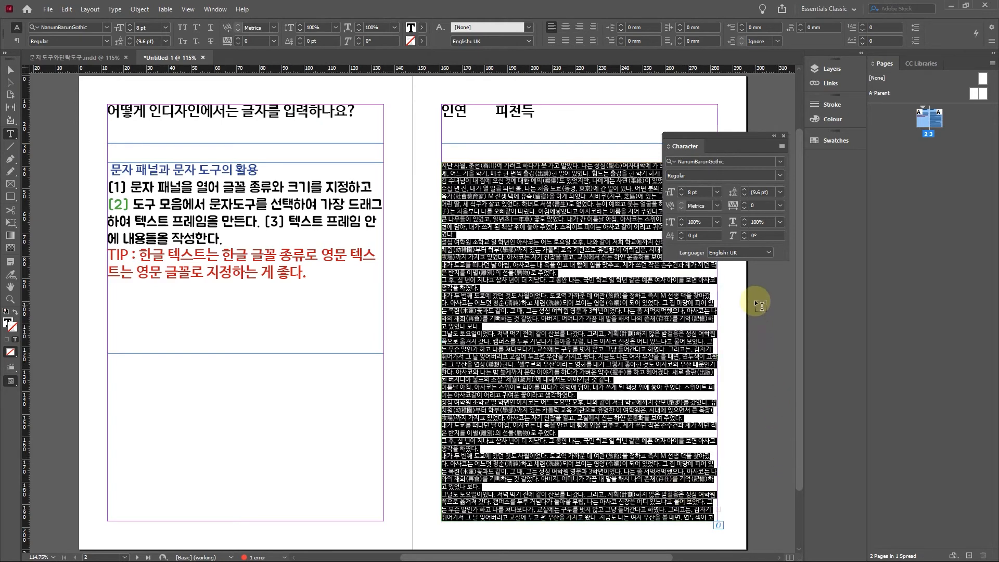
pyautogui.click(780, 205)
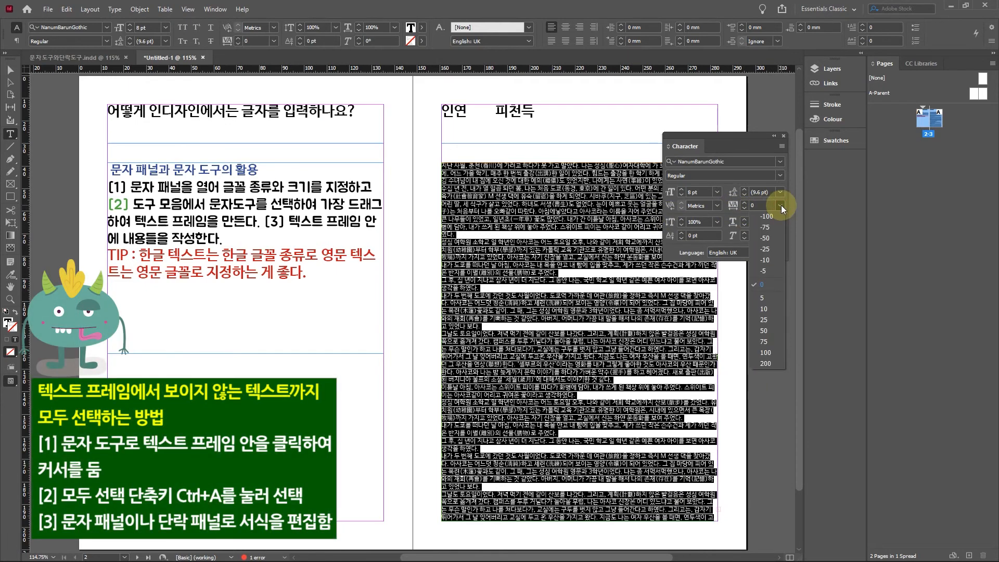
pyautogui.click(768, 261)
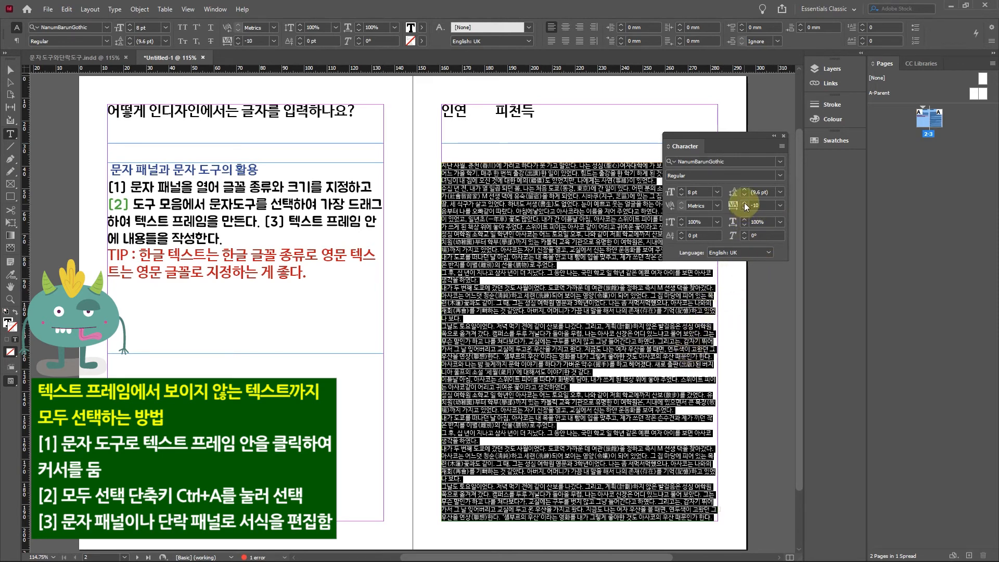
pyautogui.click(744, 195)
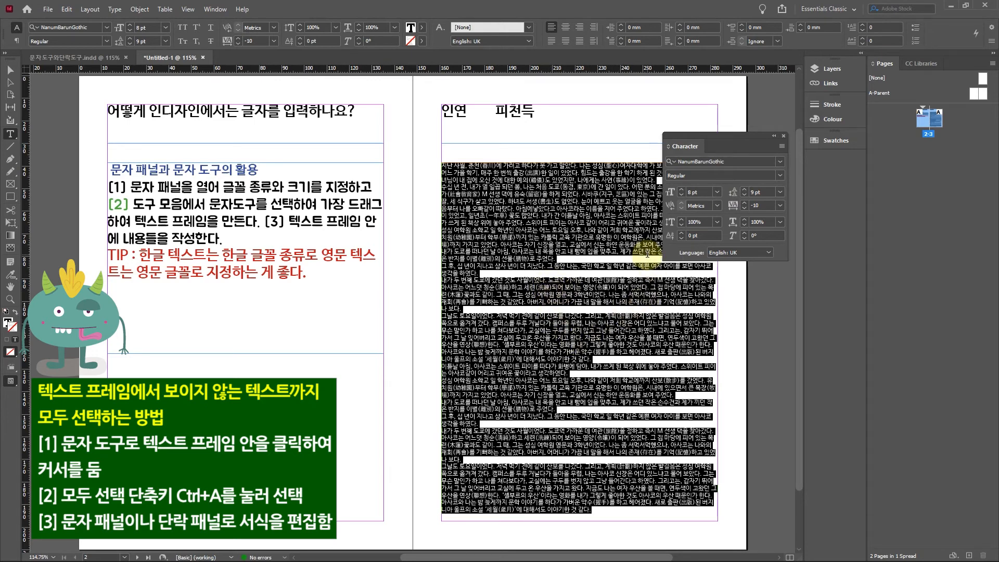
# Step: Try the selected essay text at 7.5 pt, and settle on a font size of 7.8 pt
pyautogui.click(692, 191)
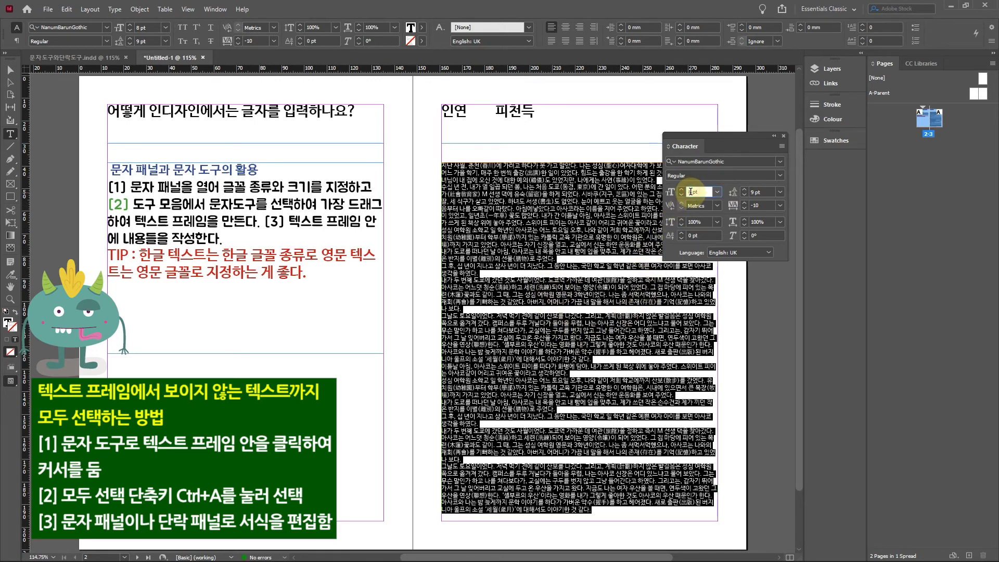
pyautogui.moveTo(692, 192); pyautogui.dragTo(687, 192)
pyautogui.write('7')
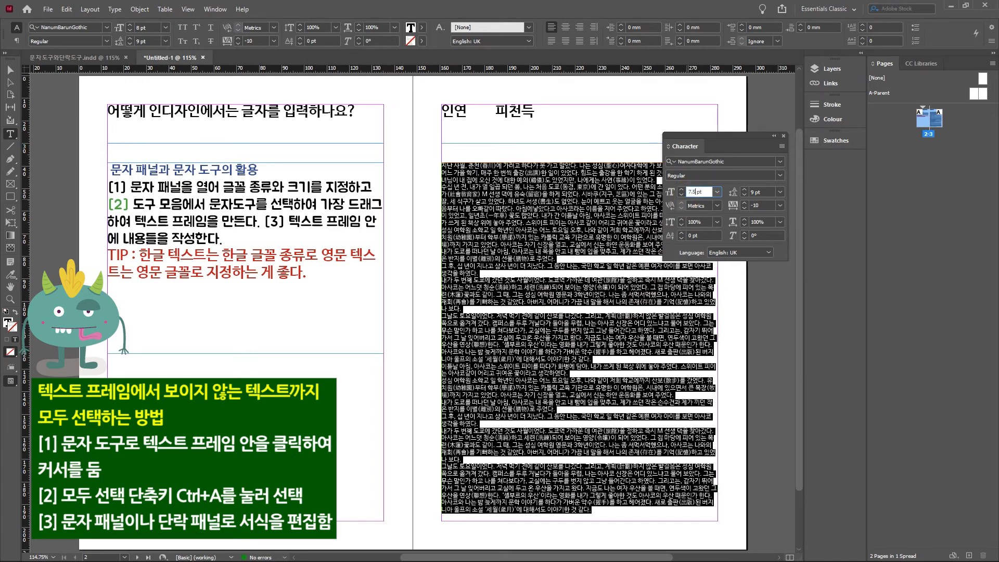
pyautogui.write('.5')
pyautogui.click(686, 201)
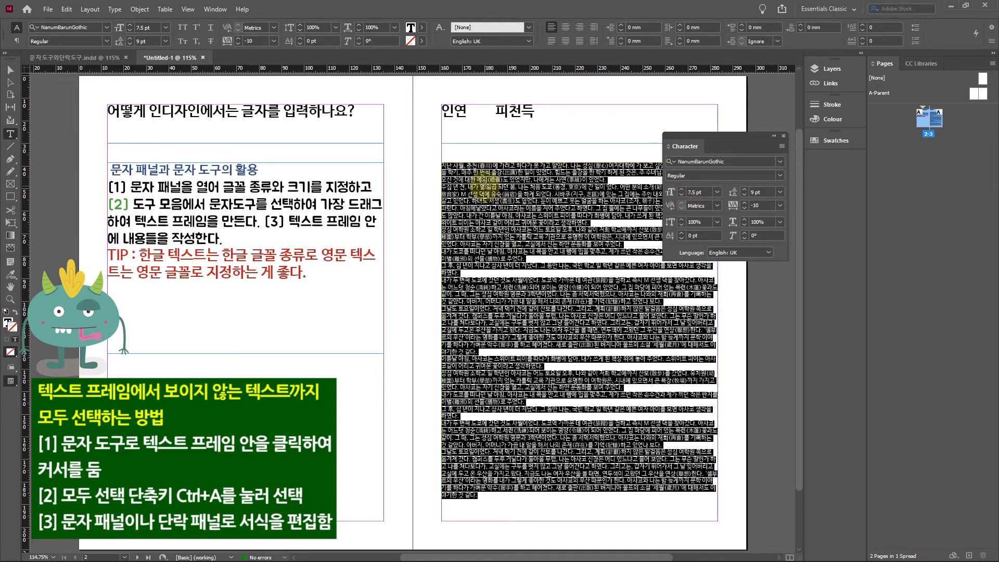
pyautogui.click(695, 192)
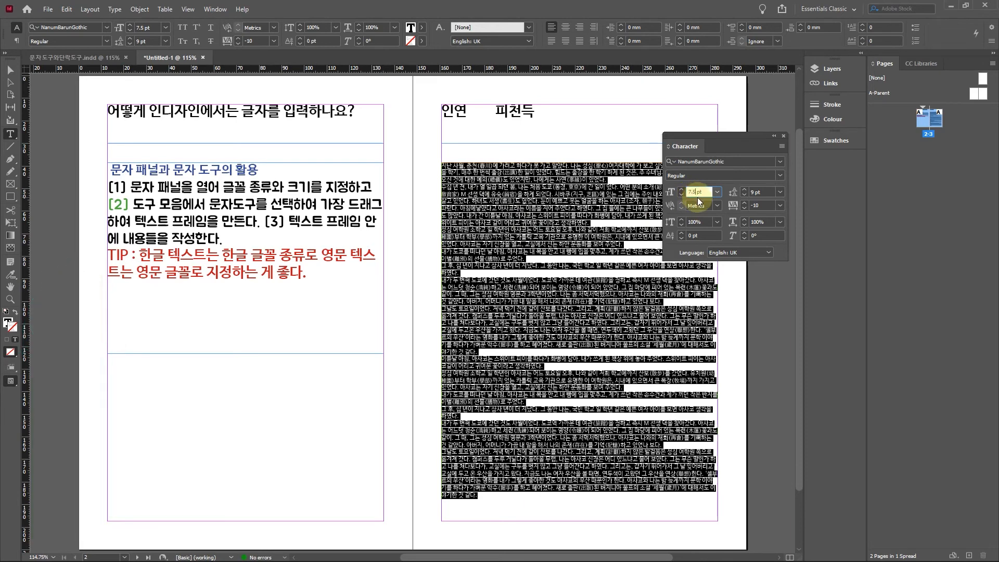
pyautogui.write('7.8')
pyautogui.press('Return')
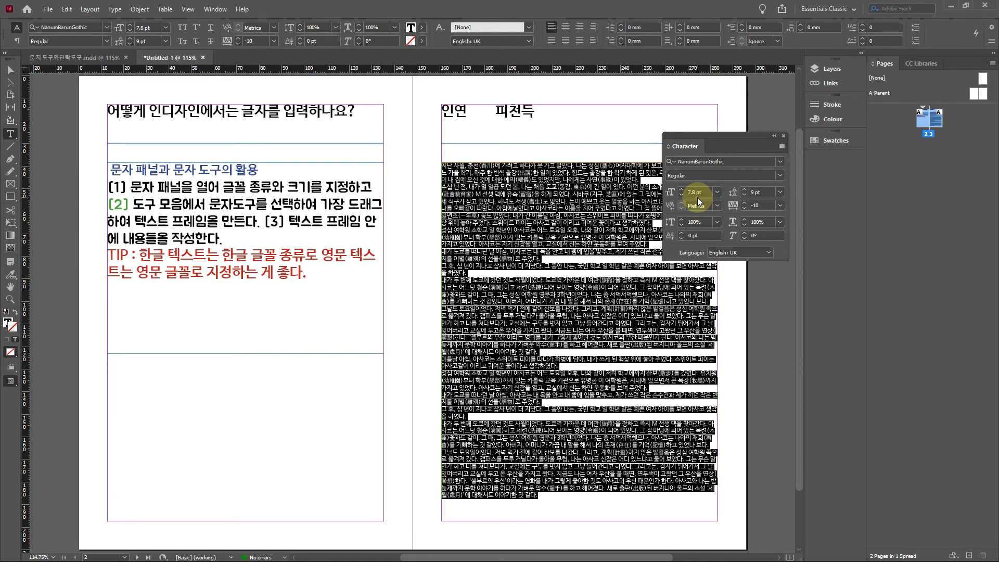
# Step: Try 10 pt and 9 pt leading on the selected essay text, and settle on 9.5 pt
pyautogui.click(744, 190)
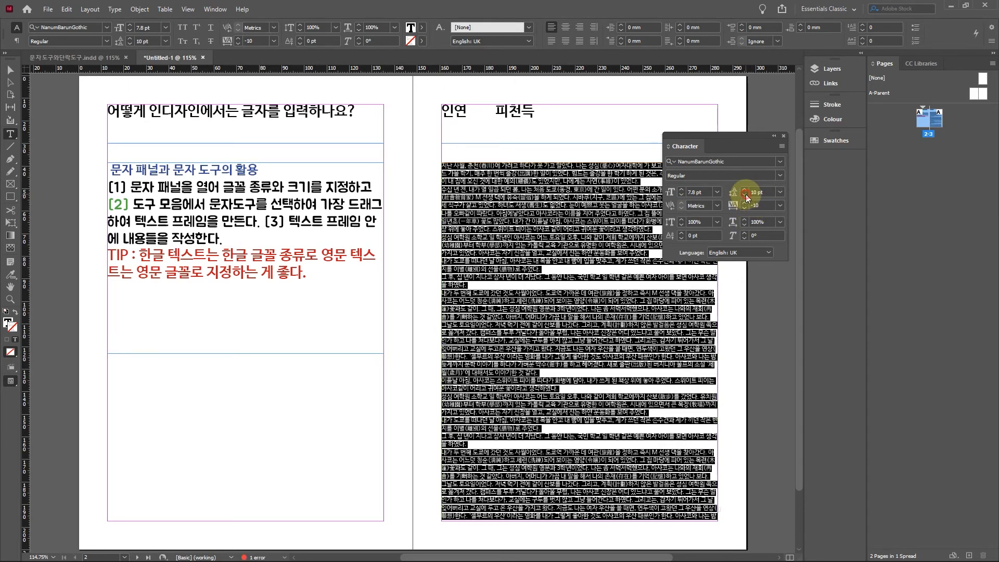
pyautogui.click(745, 195)
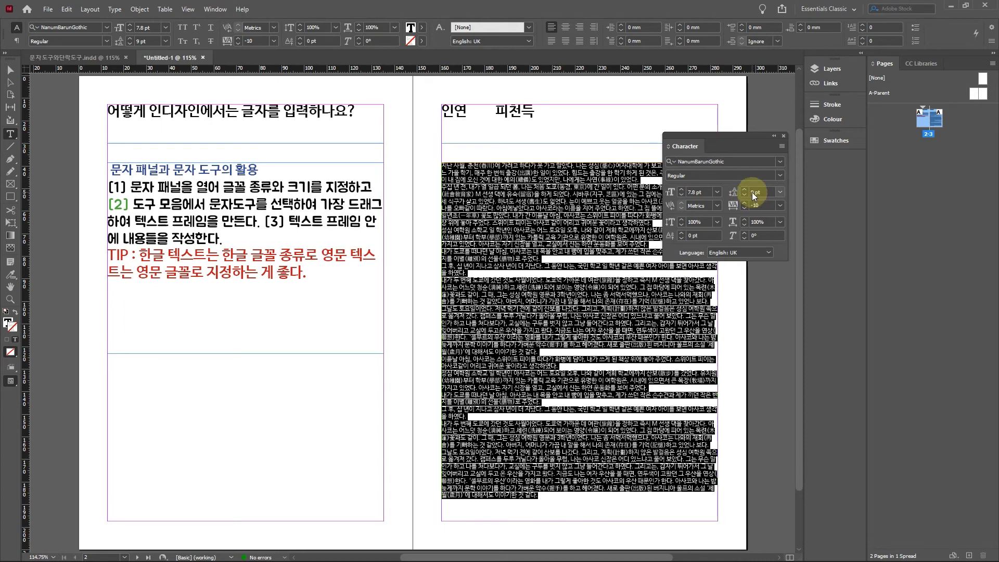
pyautogui.doubleClick(755, 194)
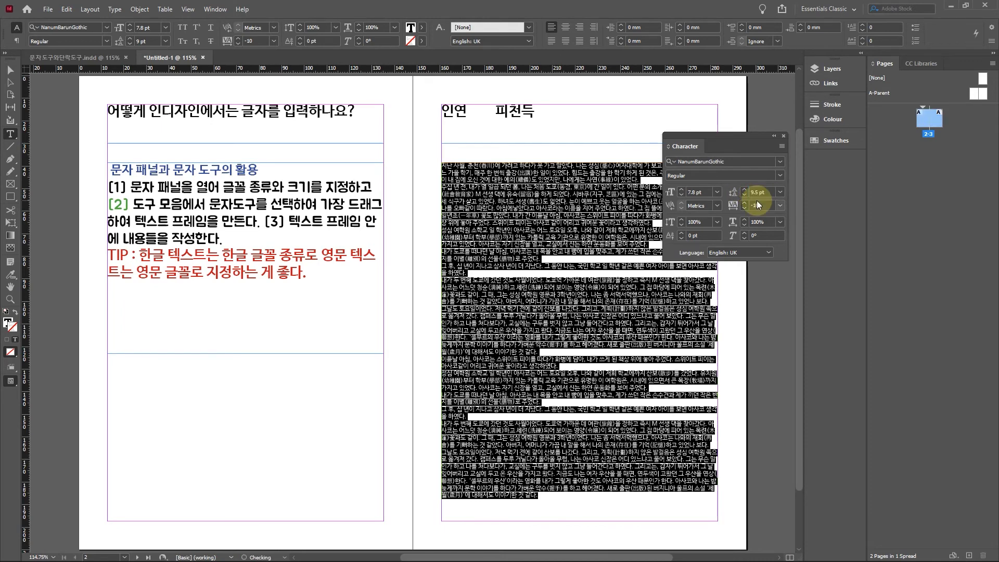
pyautogui.write('9.5')
pyautogui.press('Return')
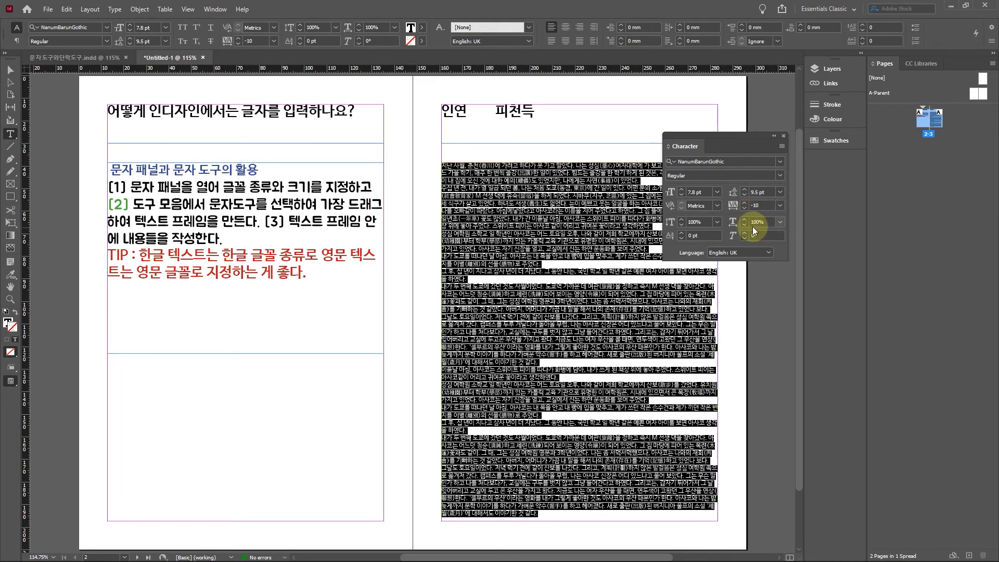
# Step: Set the tracking of the selected essay text to -5
pyautogui.doubleClick(755, 205)
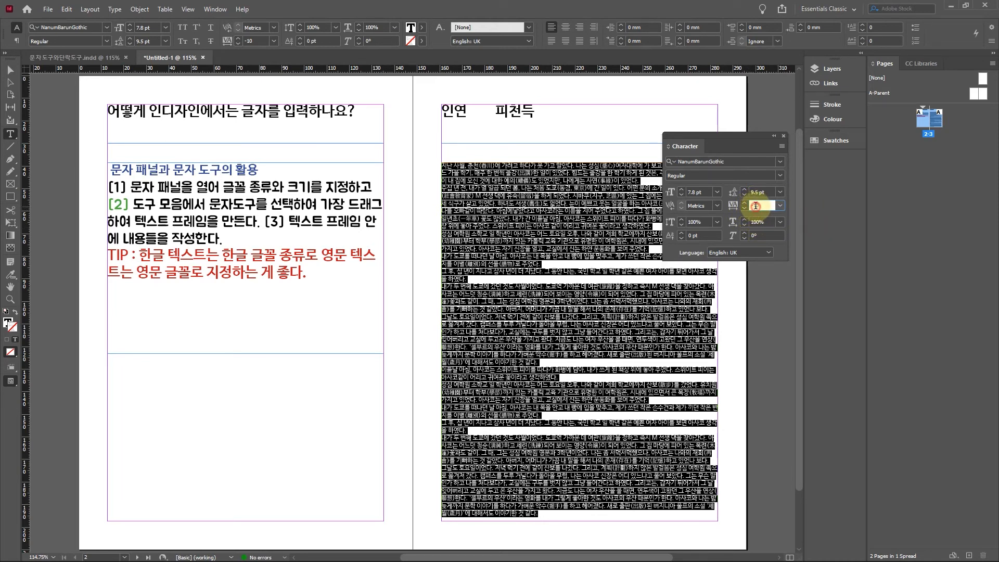
pyautogui.moveTo(753, 205); pyautogui.dragTo(759, 205)
pyautogui.write('5')
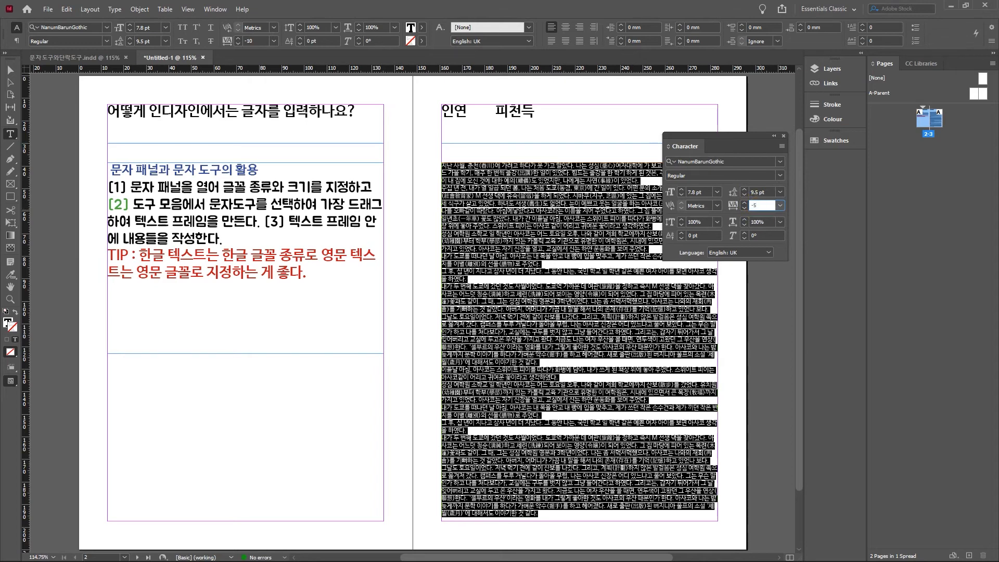
pyautogui.click(760, 210)
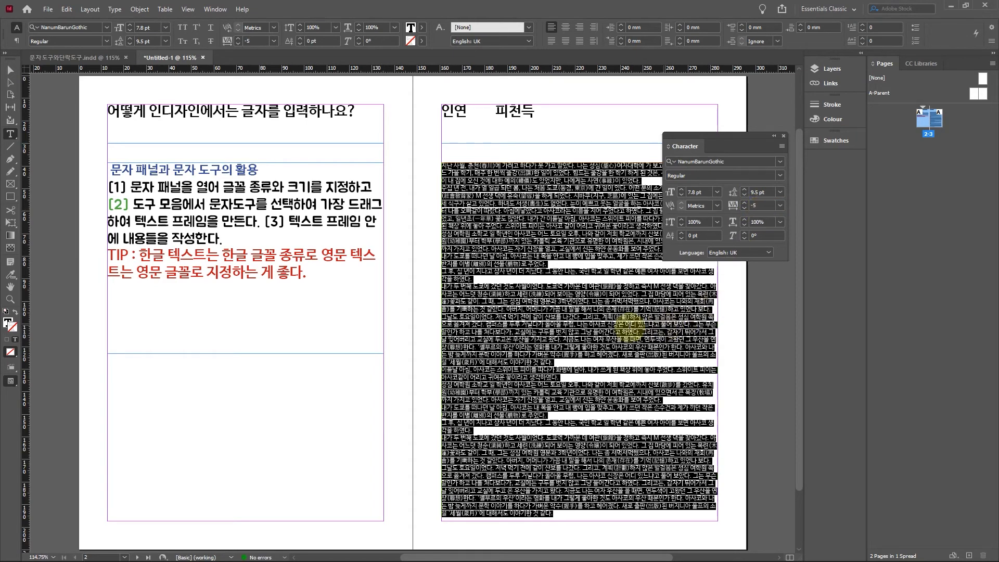
# Step: Deselect the essay text, dock the Character panel with the collapsed panels and open the Paragraph panel
pyautogui.click(575, 306)
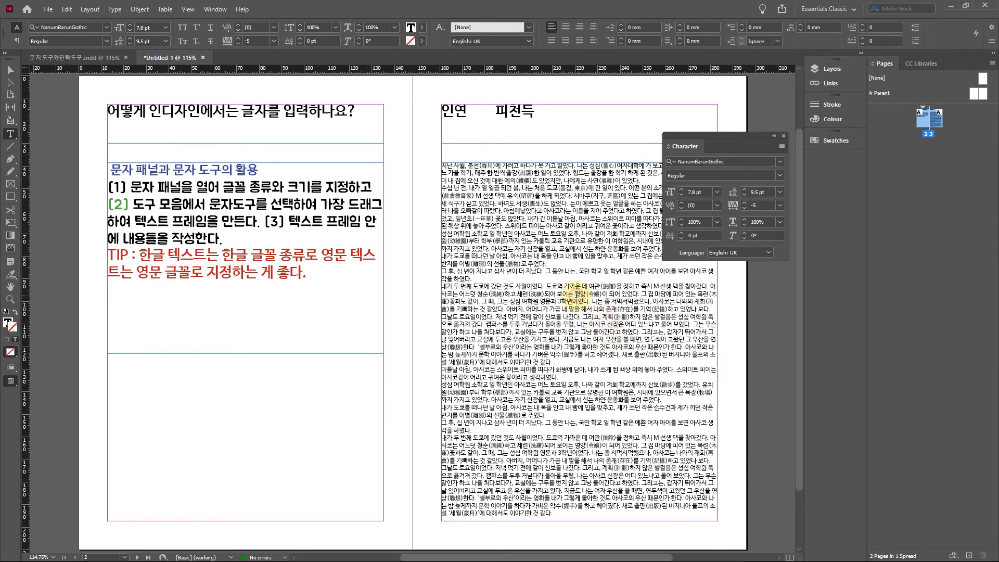
pyautogui.moveTo(723, 134); pyautogui.dragTo(804, 163)
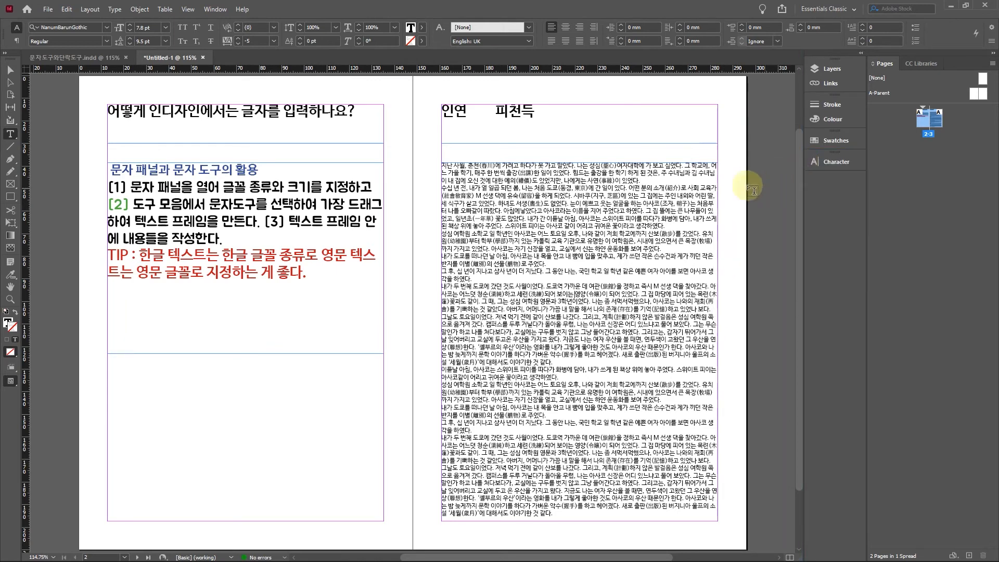
pyautogui.click(216, 9)
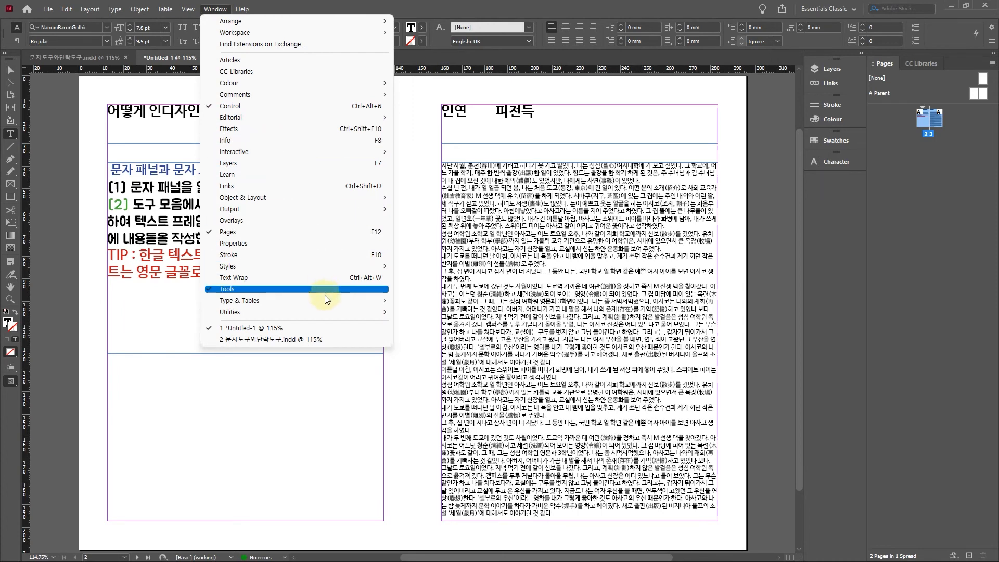
pyautogui.moveTo(328, 300)
pyautogui.click(461, 355)
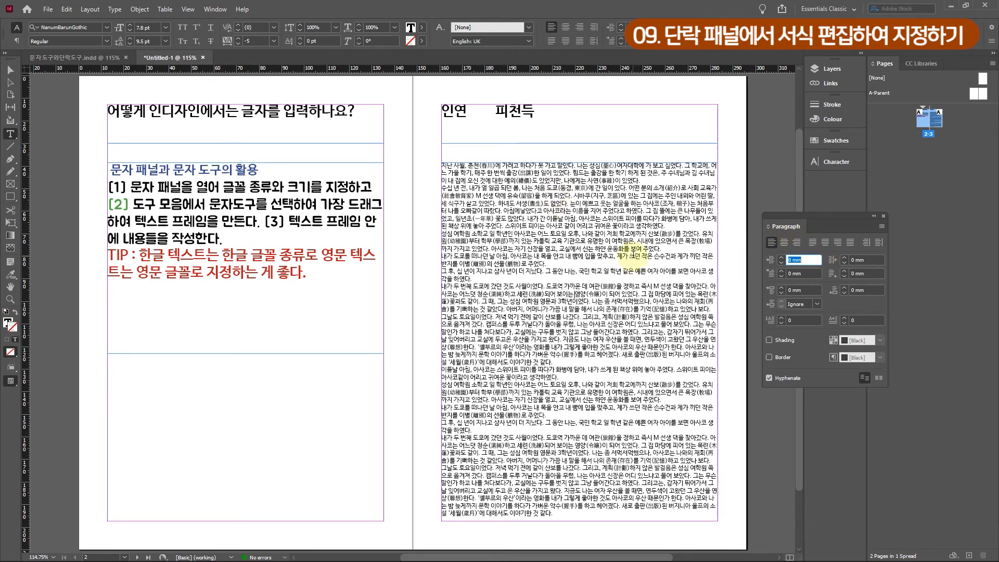
# Step: Try centre, right and left alignment on the essay's text frame, and settle on justified with the last line aligned left
pyautogui.click(4, 71)
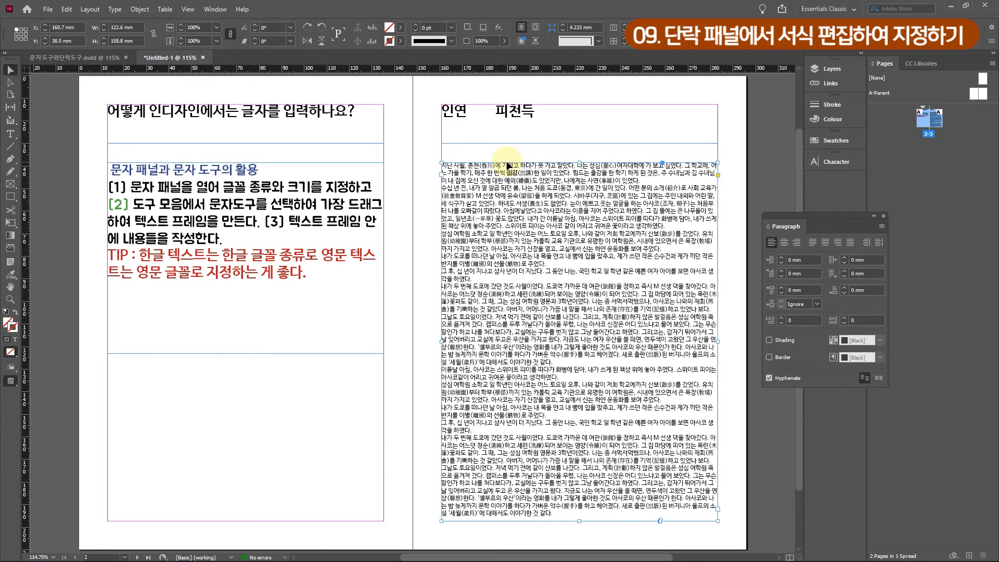
pyautogui.click(784, 243)
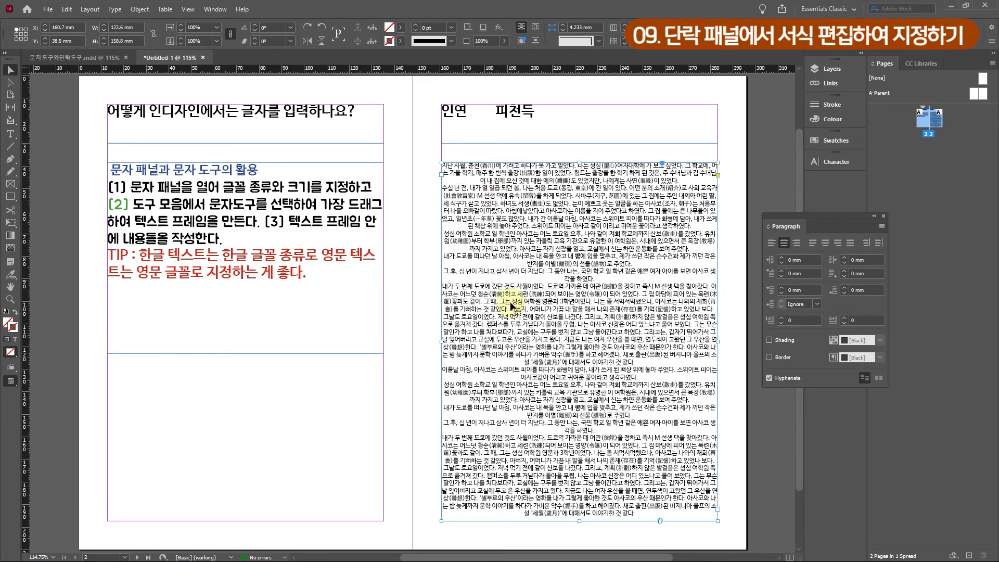
pyautogui.click(796, 243)
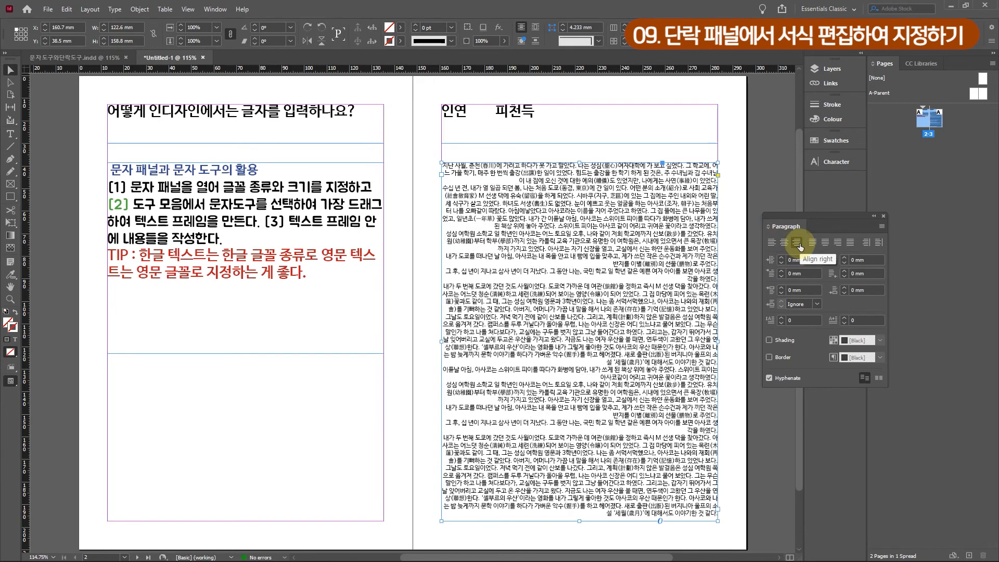
pyautogui.click(771, 244)
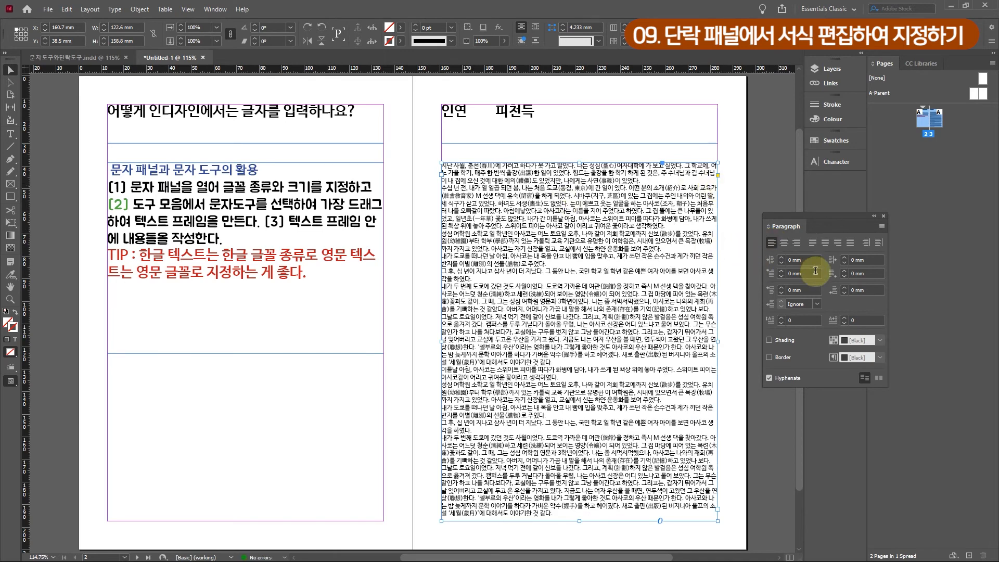
pyautogui.click(813, 244)
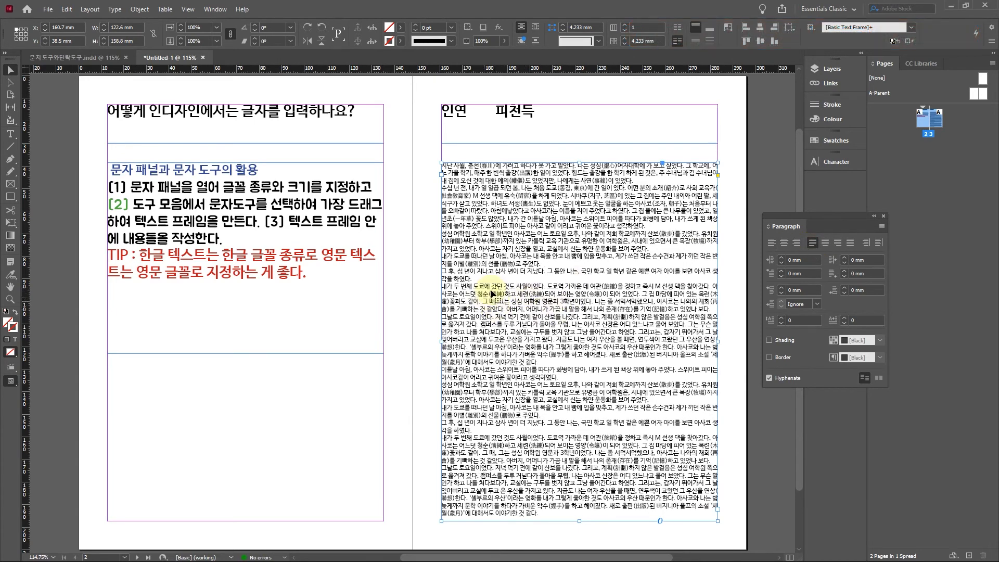
# Step: Give the essay's first paragraph a drop cap two lines high and select that paragraph's text
pyautogui.doubleClick(502, 190)
pyautogui.click(463, 179)
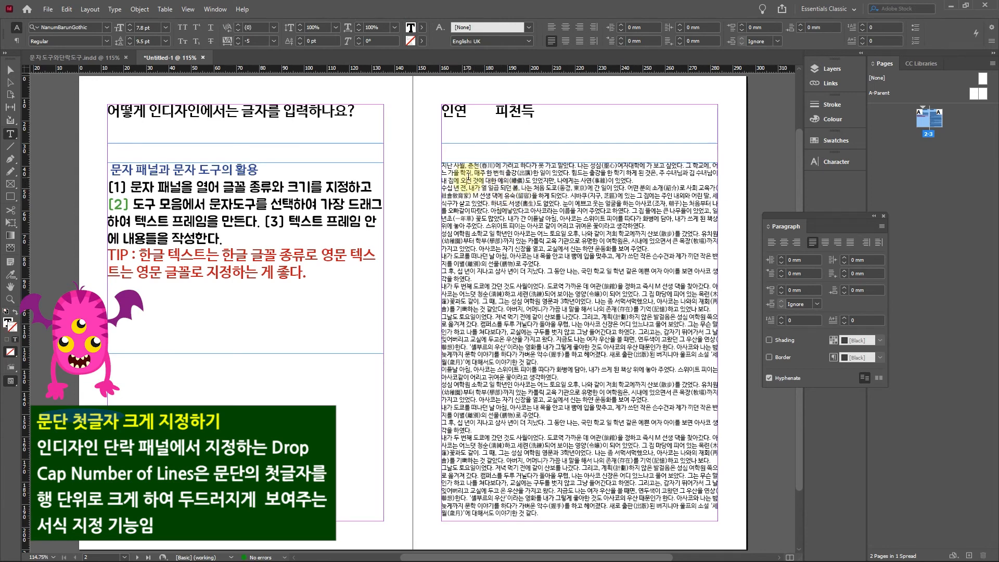
pyautogui.click(443, 165)
pyautogui.click(447, 166)
pyautogui.moveTo(446, 166); pyautogui.dragTo(442, 167)
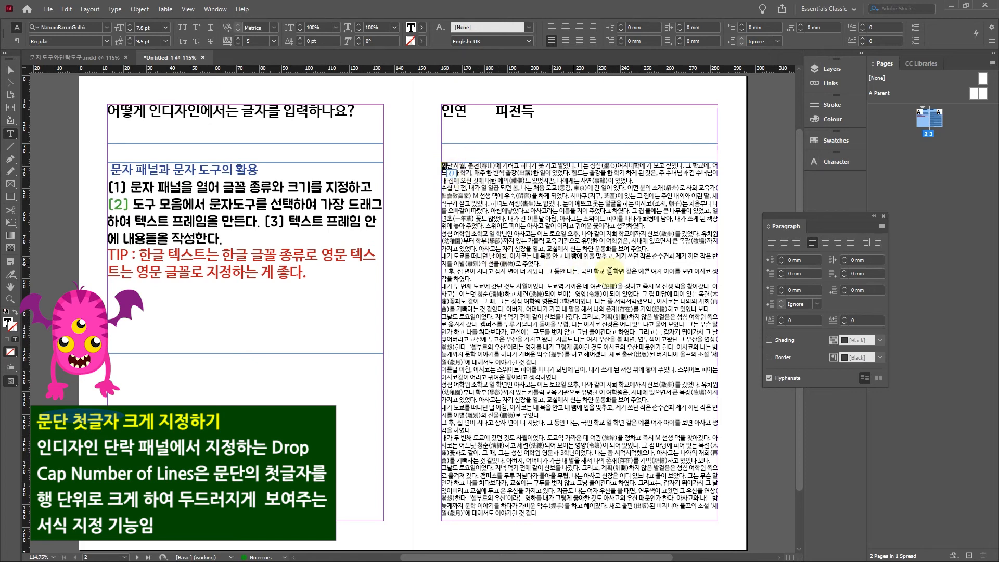
pyautogui.click(782, 317)
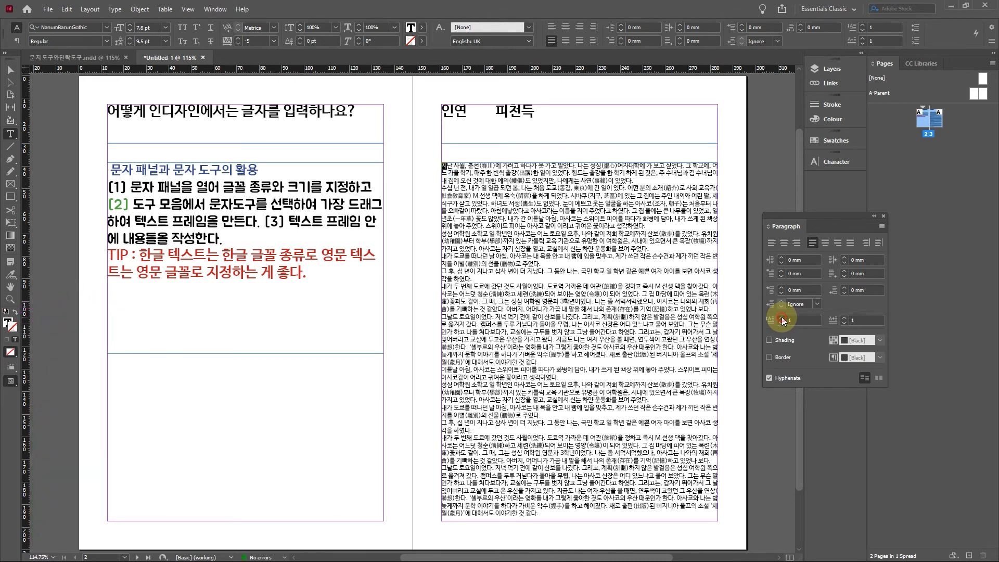
pyautogui.click(782, 317)
pyautogui.moveTo(443, 166); pyautogui.dragTo(647, 179)
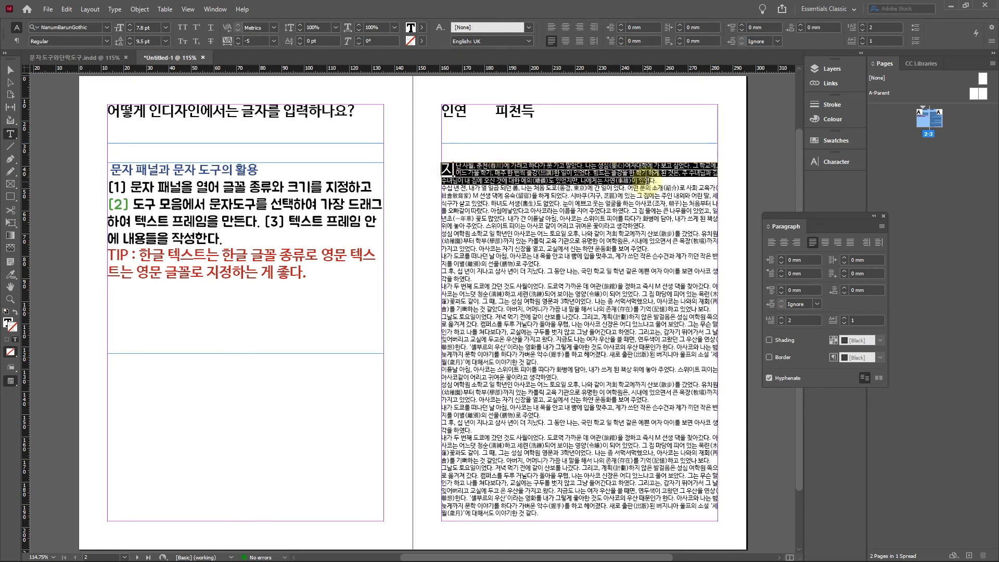
# Step: Select all essay paragraphs after the drop-cap paragraph and set their first-line indent to 4 mm
pyautogui.click(654, 184)
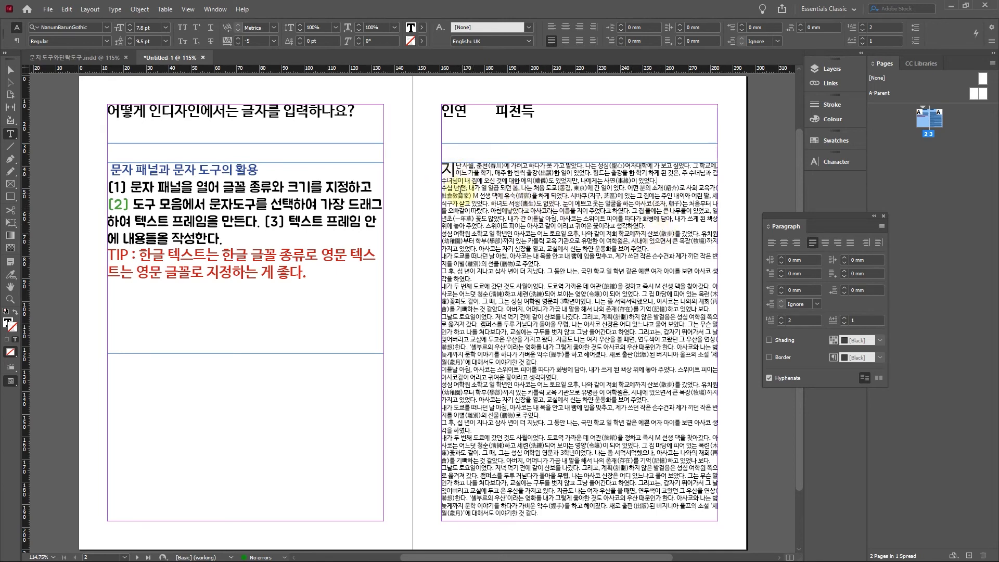
pyautogui.moveTo(444, 189); pyautogui.dragTo(450, 190)
pyautogui.click(445, 189)
pyautogui.moveTo(443, 188); pyautogui.dragTo(613, 513)
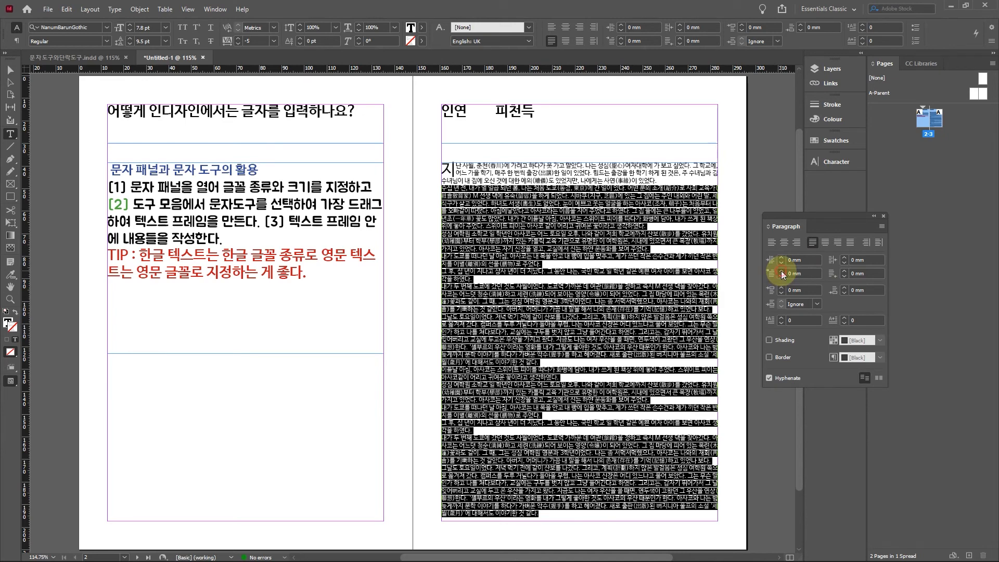
pyautogui.click(782, 271)
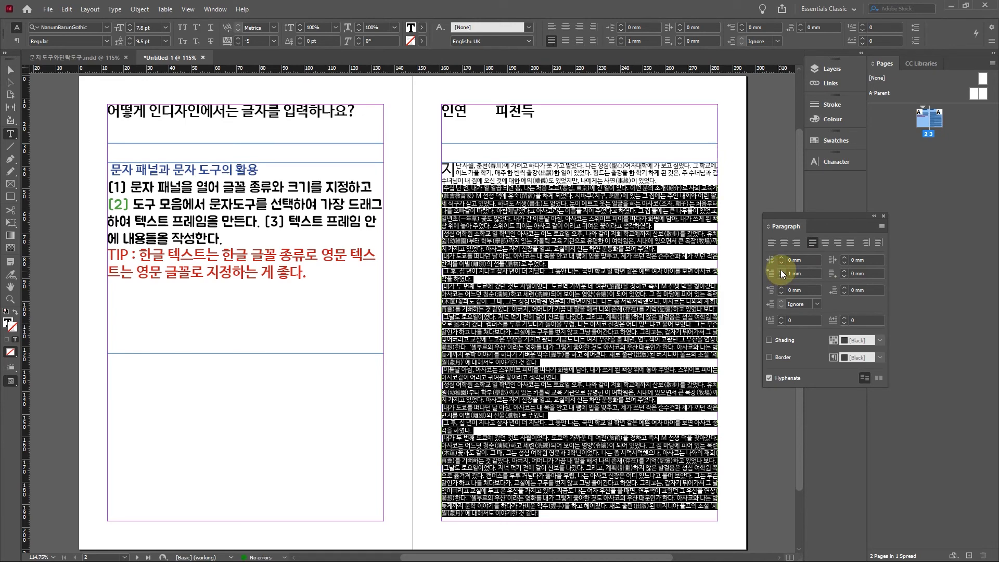
pyautogui.click(781, 271)
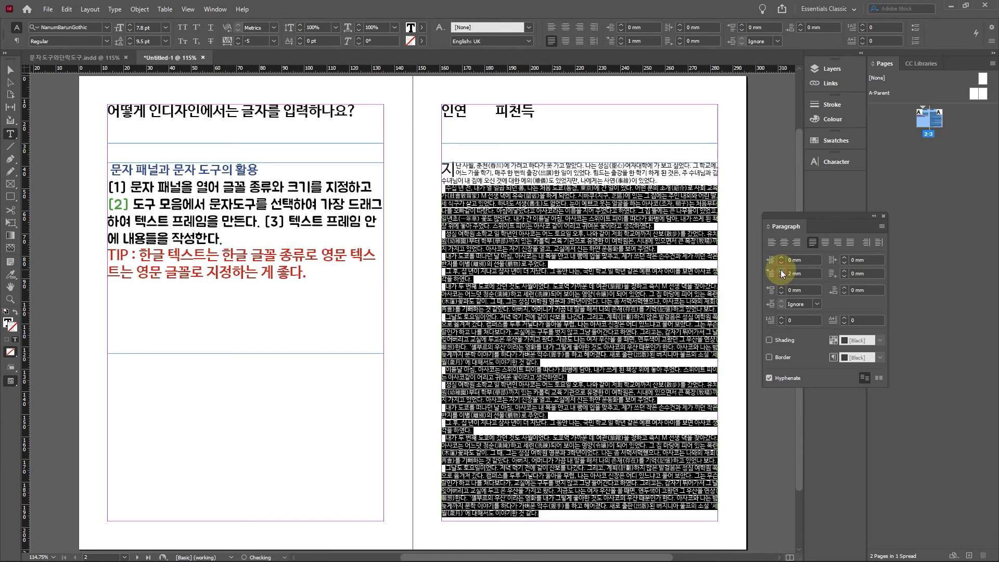
pyautogui.click(780, 270)
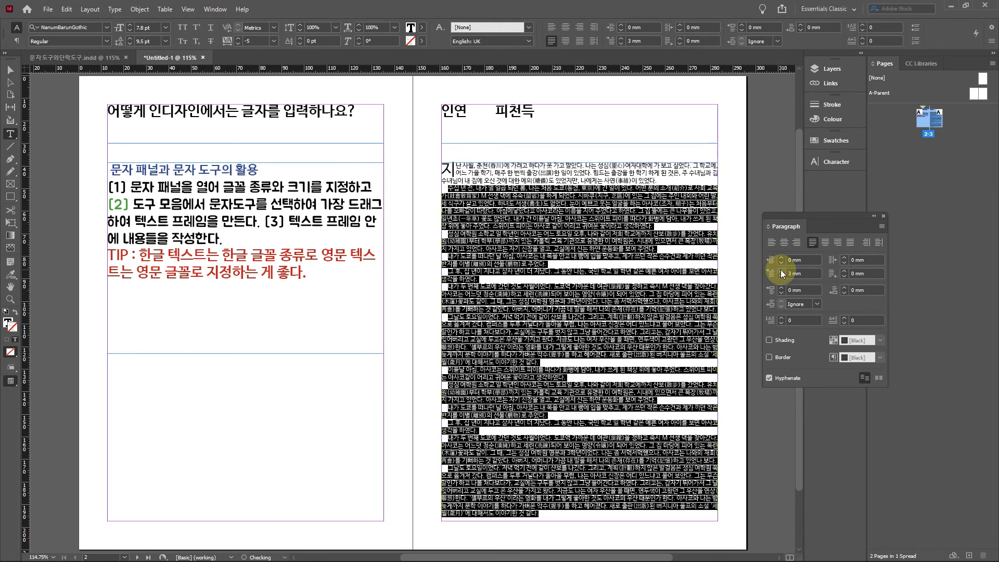
pyautogui.click(781, 270)
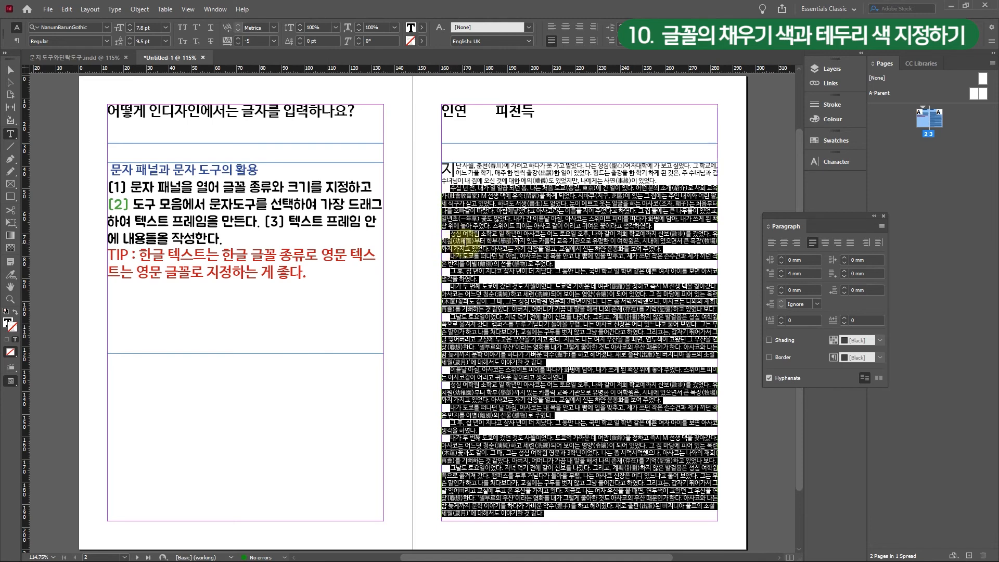
pyautogui.click(446, 218)
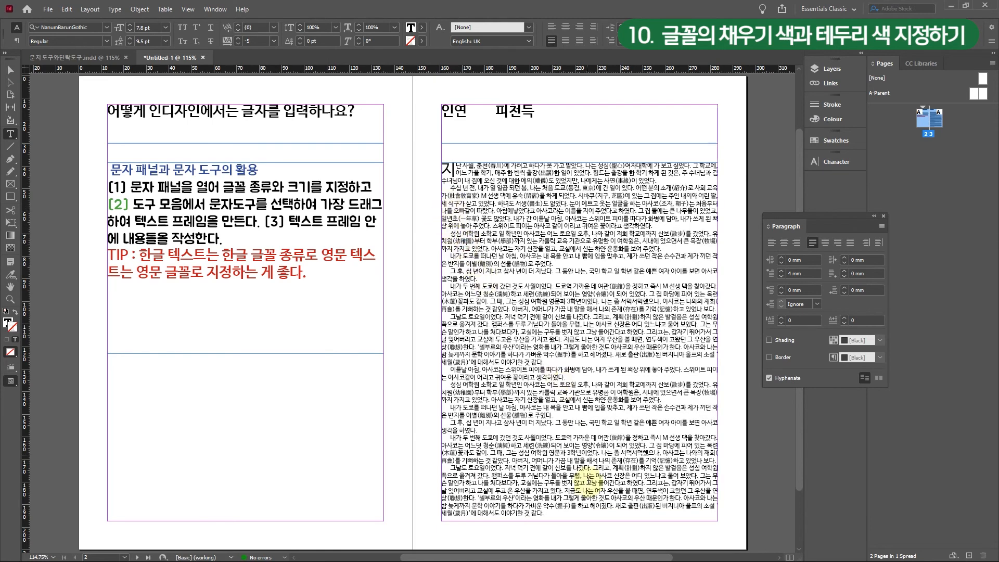
pyautogui.moveTo(550, 516); pyautogui.dragTo(427, 188)
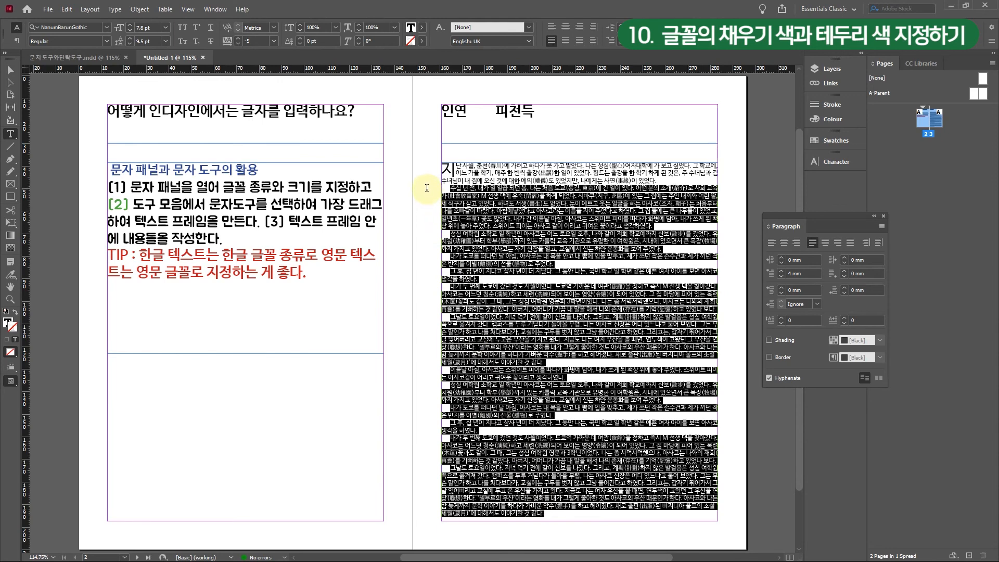
pyautogui.click(585, 277)
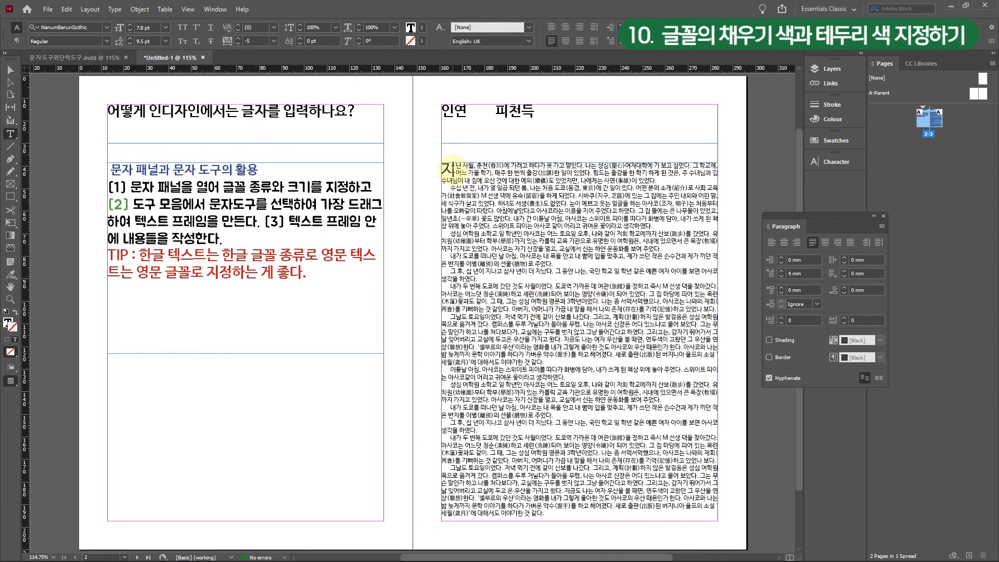
pyautogui.moveTo(446, 167); pyautogui.dragTo(624, 509)
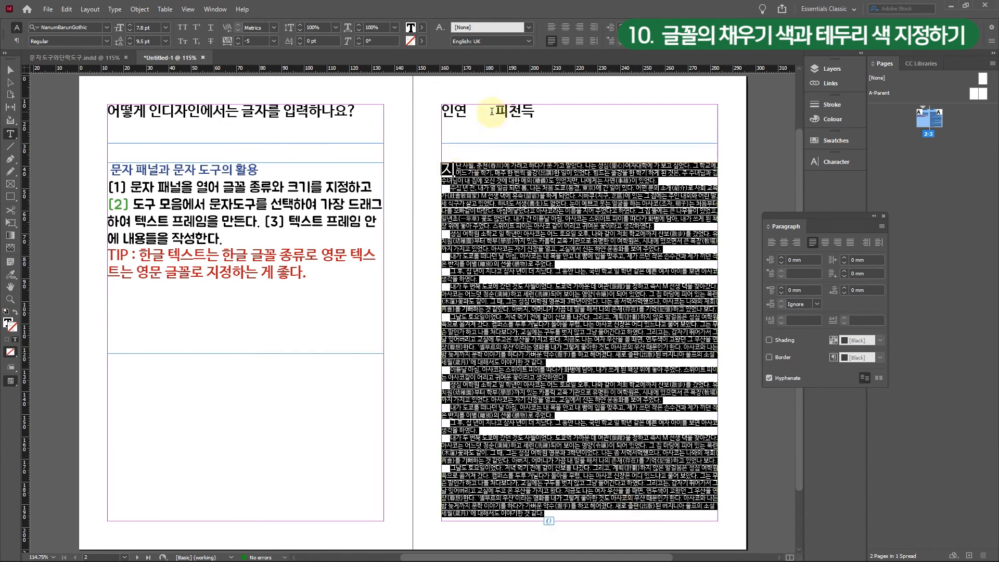
pyautogui.click(489, 116)
pyautogui.moveTo(471, 112); pyautogui.dragTo(438, 112)
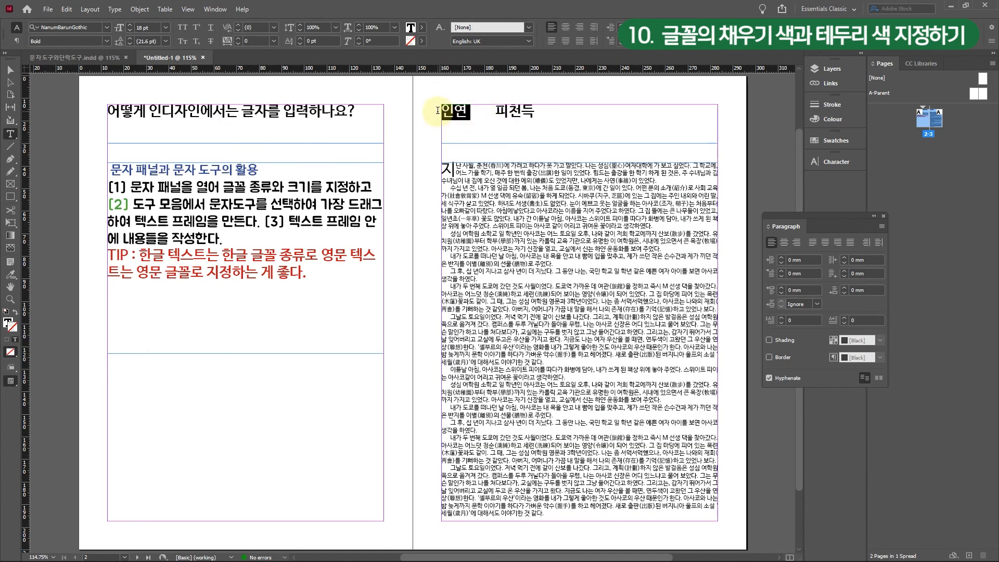
# Step: Reduce the font size of the author's name in the right page's heading to 13 pt
pyautogui.click(495, 113)
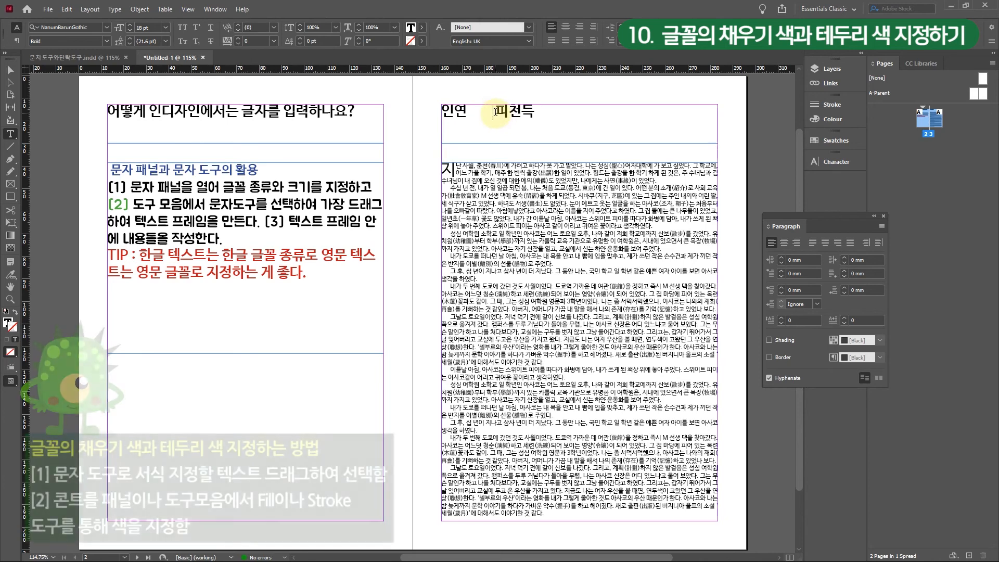
pyautogui.moveTo(495, 112); pyautogui.dragTo(537, 108)
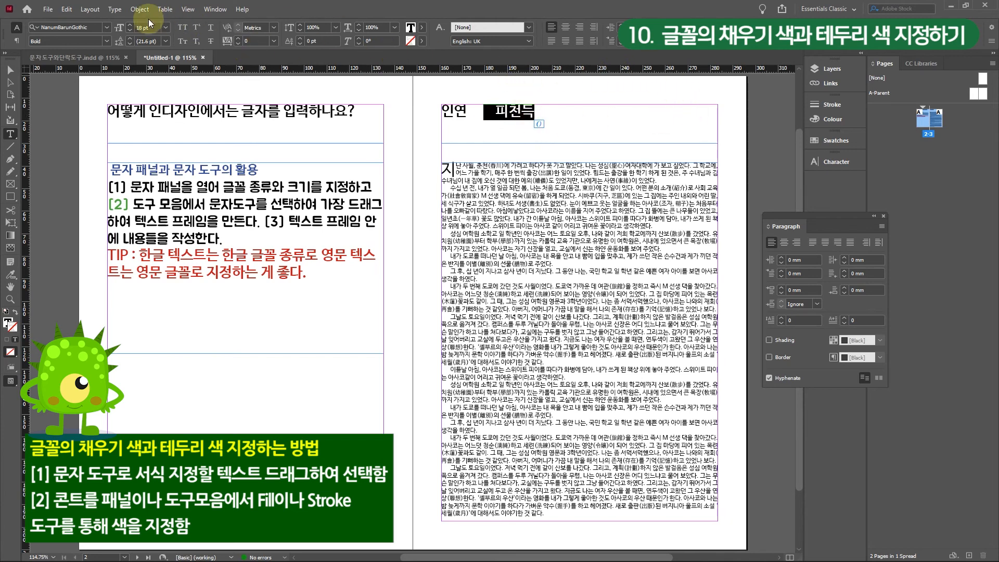
pyautogui.click(130, 31)
pyautogui.click(129, 30)
pyautogui.click(130, 31)
pyautogui.click(129, 30)
pyautogui.click(130, 30)
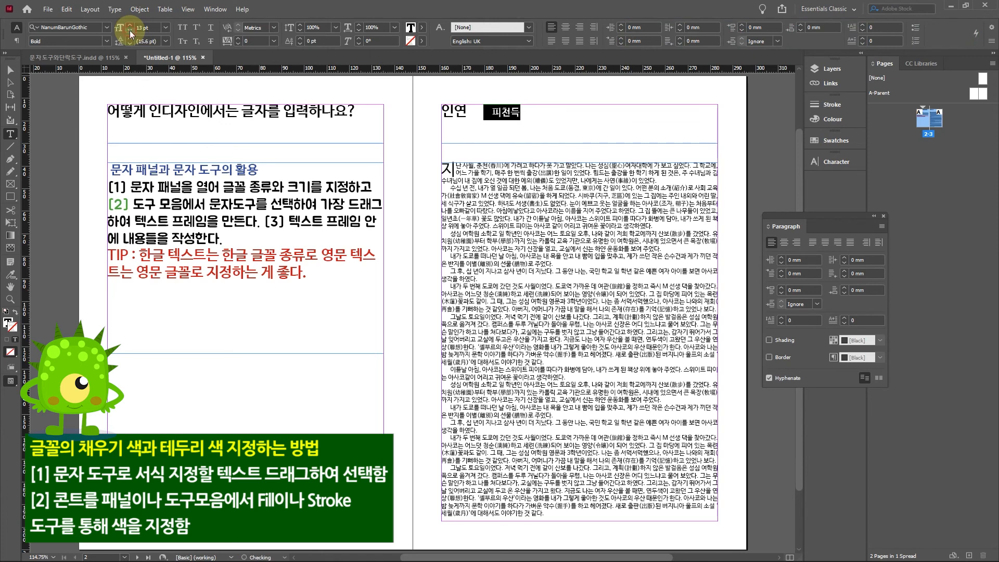
# Step: Fill the author's name with the green swatch C=75 M=5 Y=100 K=0 and deselect it
pyautogui.click(423, 28)
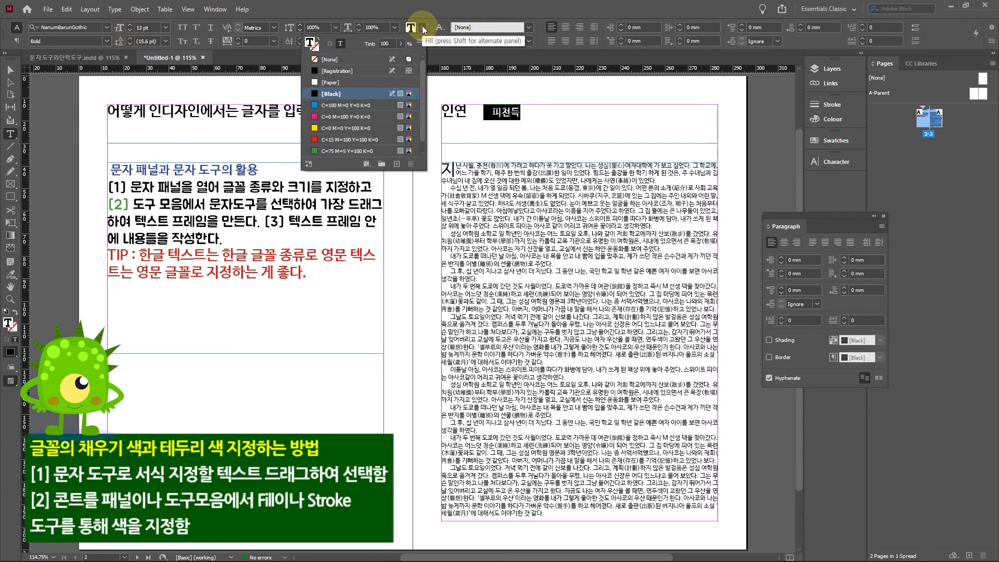
pyautogui.click(314, 150)
pyautogui.click(531, 120)
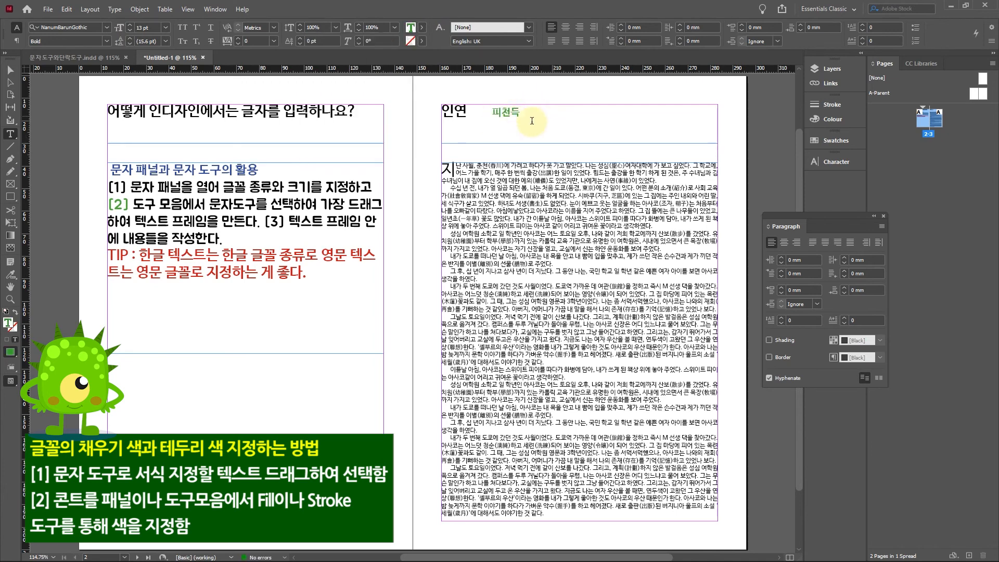
# Step: Move the author's name onto its own line below the essay title and align that line right
pyautogui.click(488, 115)
pyautogui.click(495, 116)
pyautogui.press('Return')
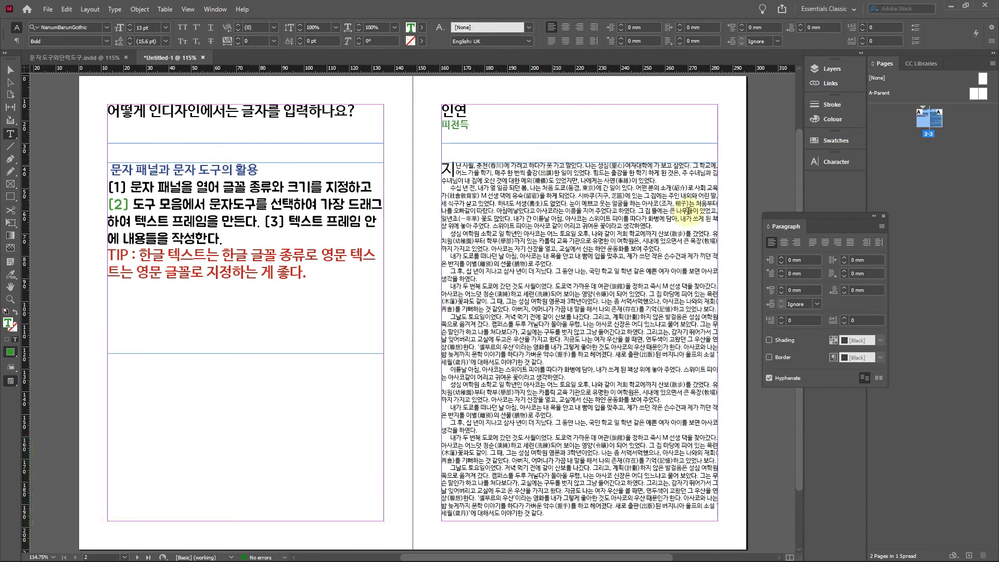
pyautogui.click(796, 242)
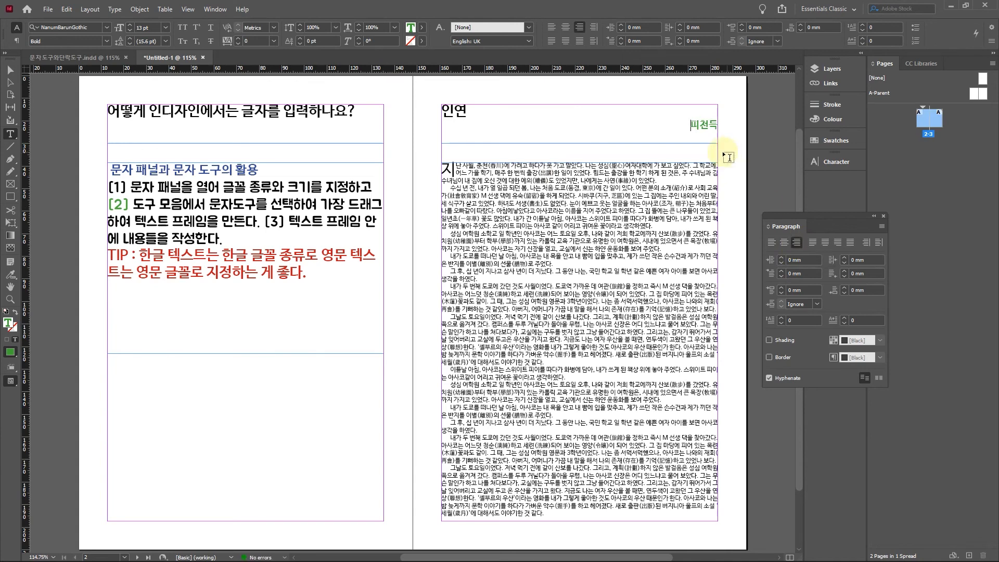
# Step: Give the author's name line a right indent of 3 mm and deselect it
pyautogui.moveTo(692, 124); pyautogui.dragTo(720, 126)
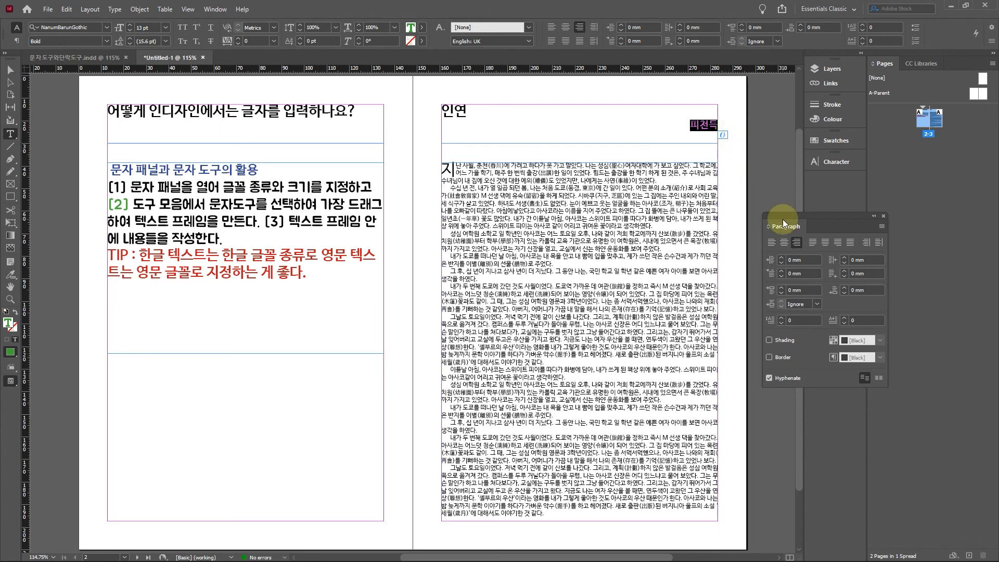
pyautogui.click(833, 261)
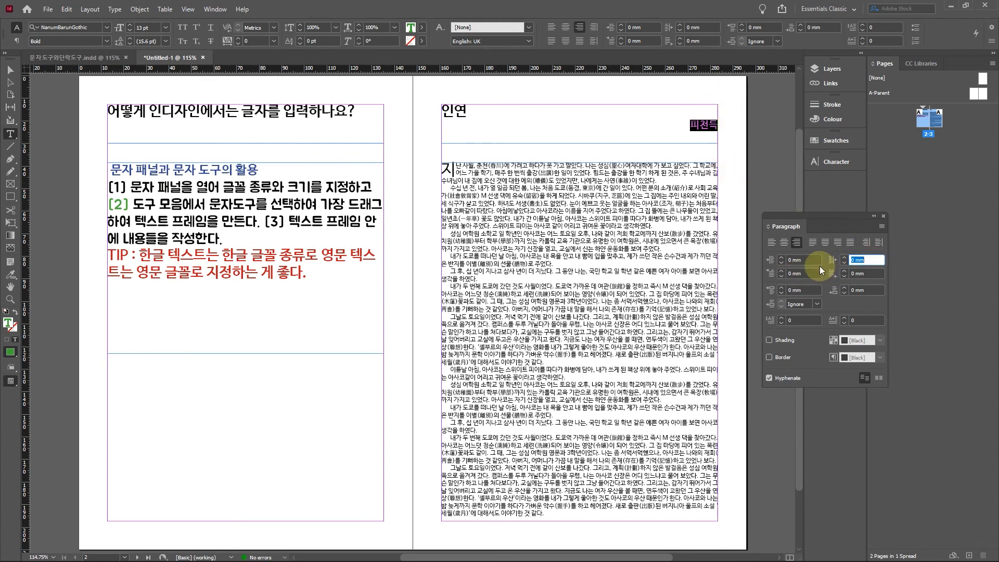
pyautogui.click(845, 257)
pyautogui.click(845, 257)
pyautogui.click(844, 257)
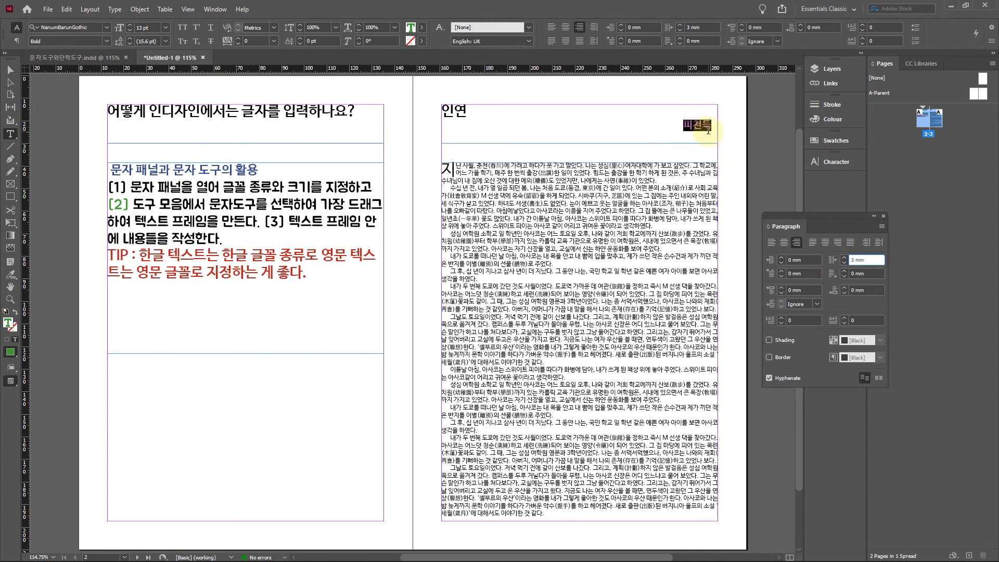
pyautogui.click(726, 131)
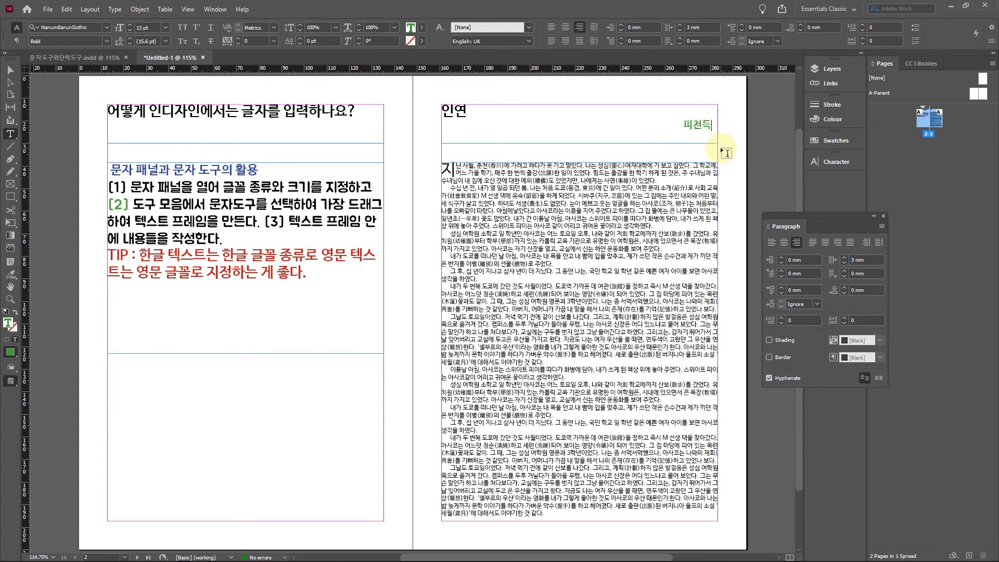
# Step: Select the essay title "인연" and give it a left indent of 3 mm
pyautogui.click(471, 112)
pyautogui.doubleClick(464, 110)
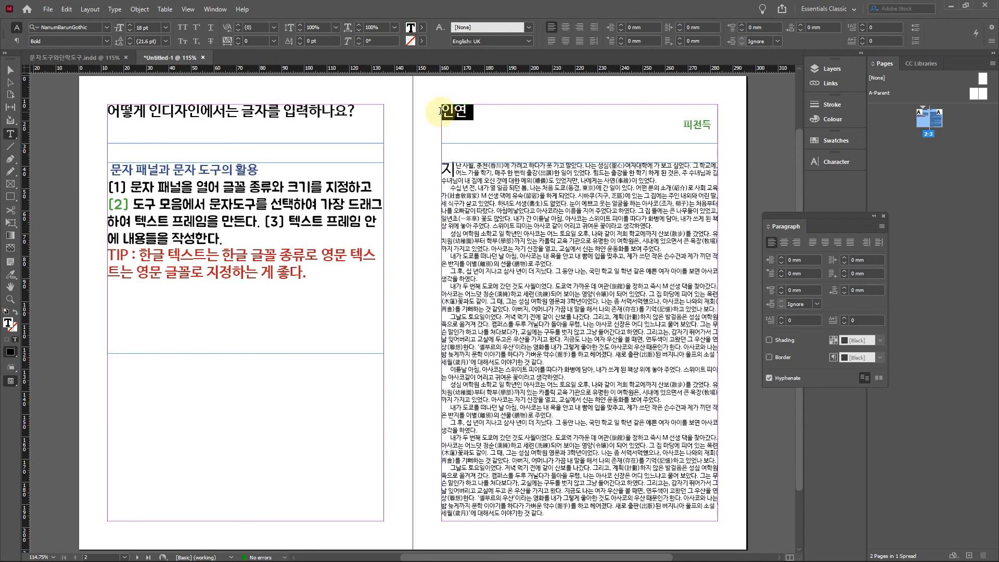
pyautogui.click(464, 110)
pyautogui.moveTo(467, 110); pyautogui.dragTo(442, 111)
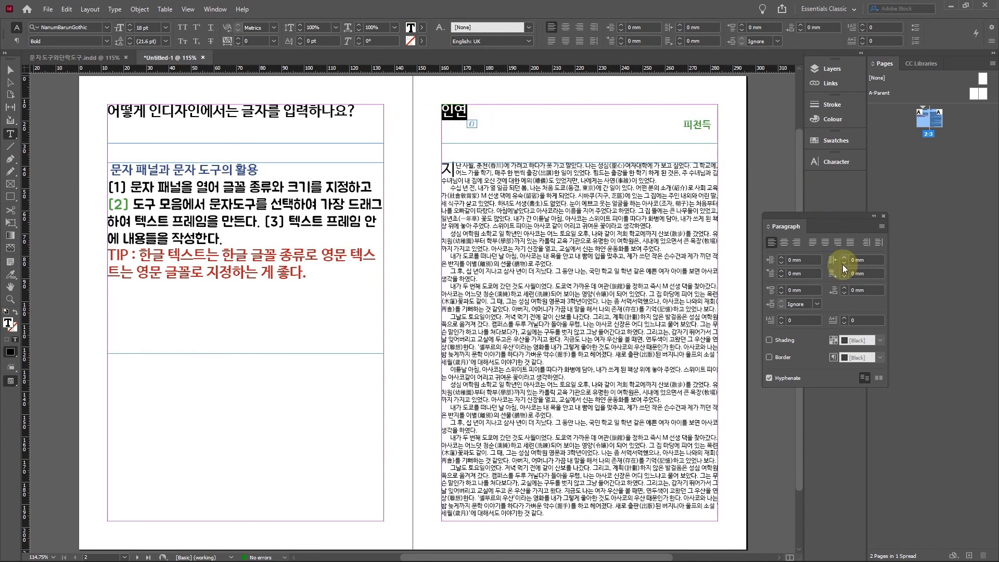
pyautogui.click(781, 258)
pyautogui.click(782, 258)
pyautogui.click(782, 258)
pyautogui.click(517, 121)
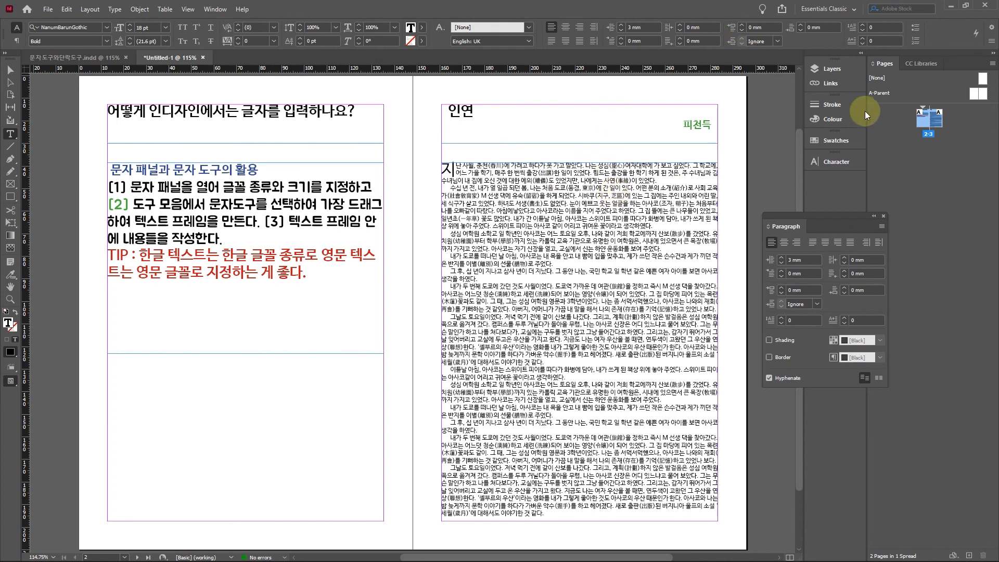
# Step: Open the Character panel and move the floating Paragraph panel down clear of it
pyautogui.click(824, 163)
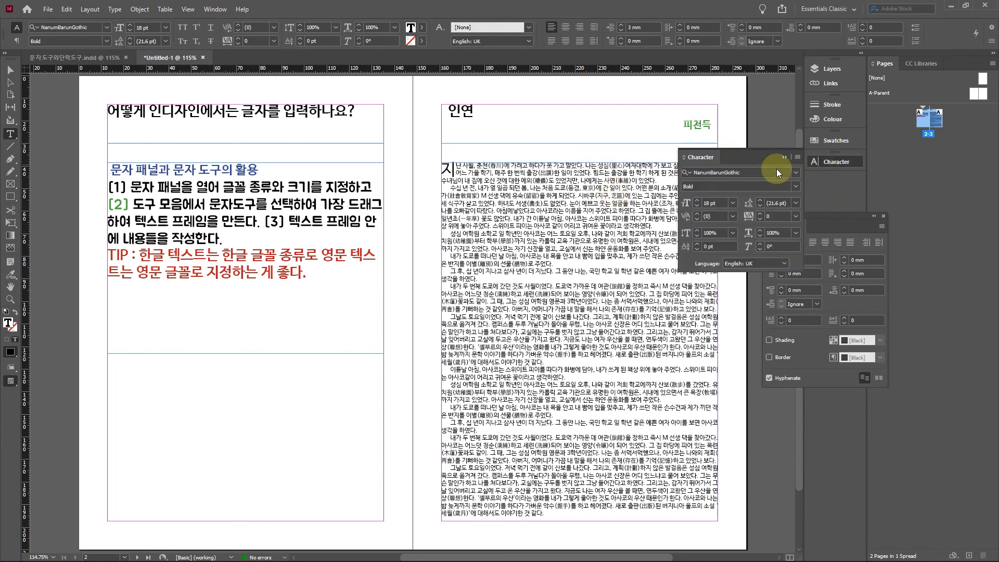
pyautogui.moveTo(835, 218); pyautogui.dragTo(832, 317)
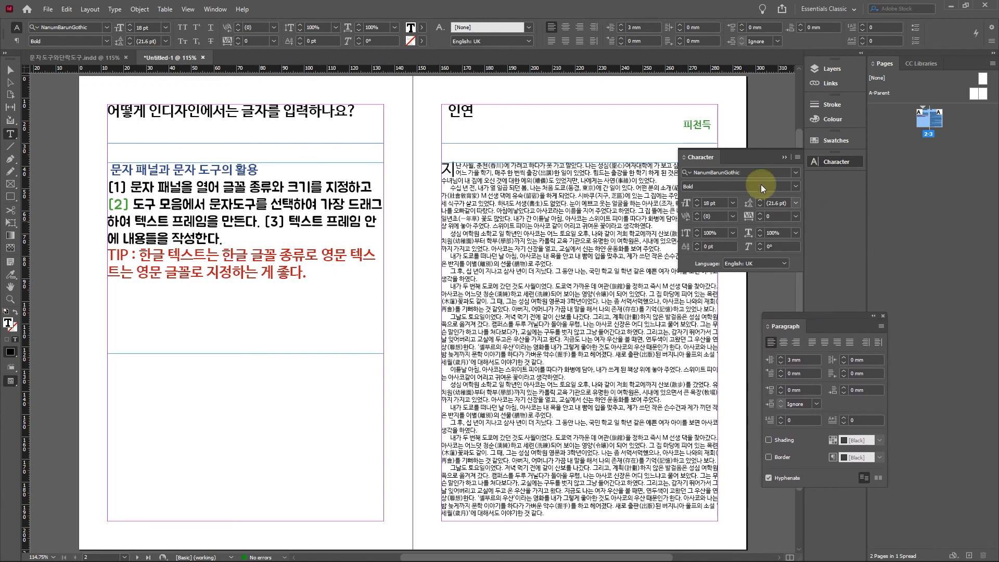